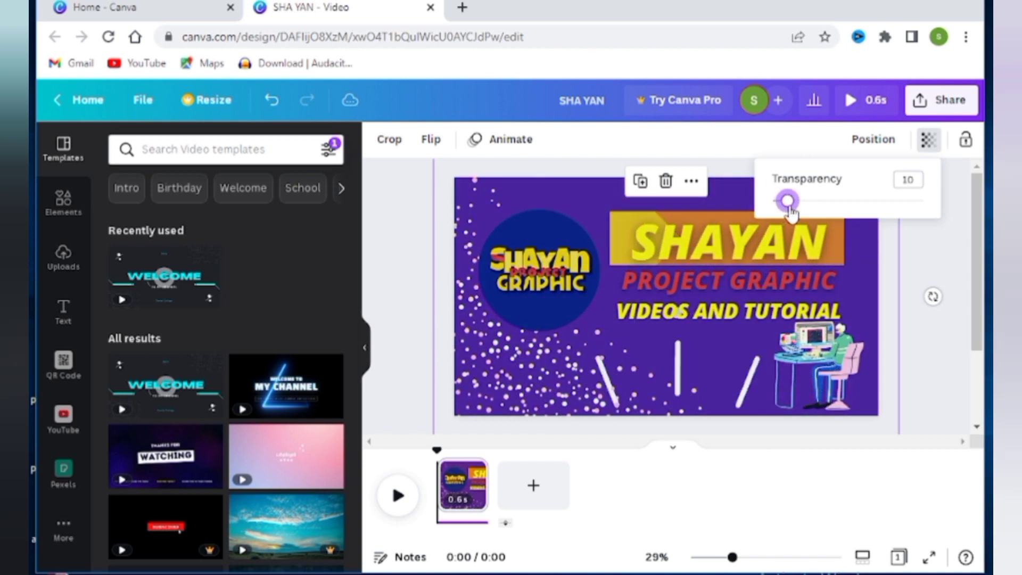
Close the transparency setting and deselect the element on the purple channel title page
click(578, 150)
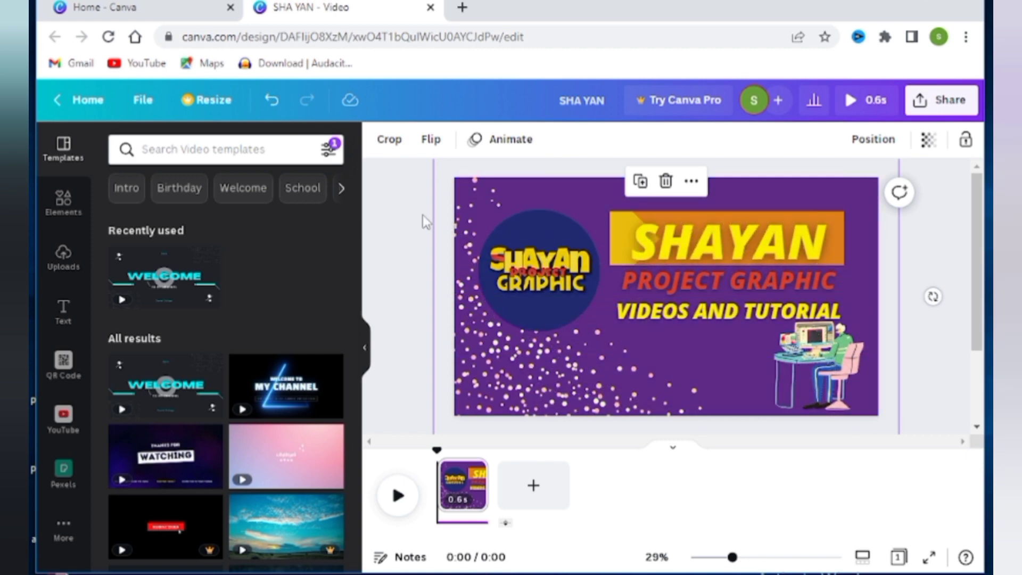
click(387, 215)
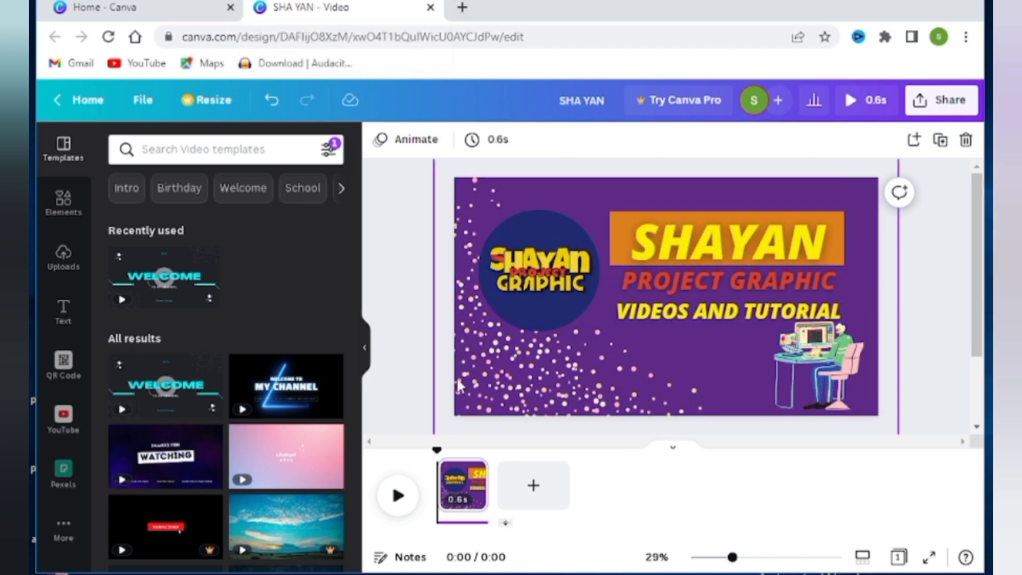
click(131, 14)
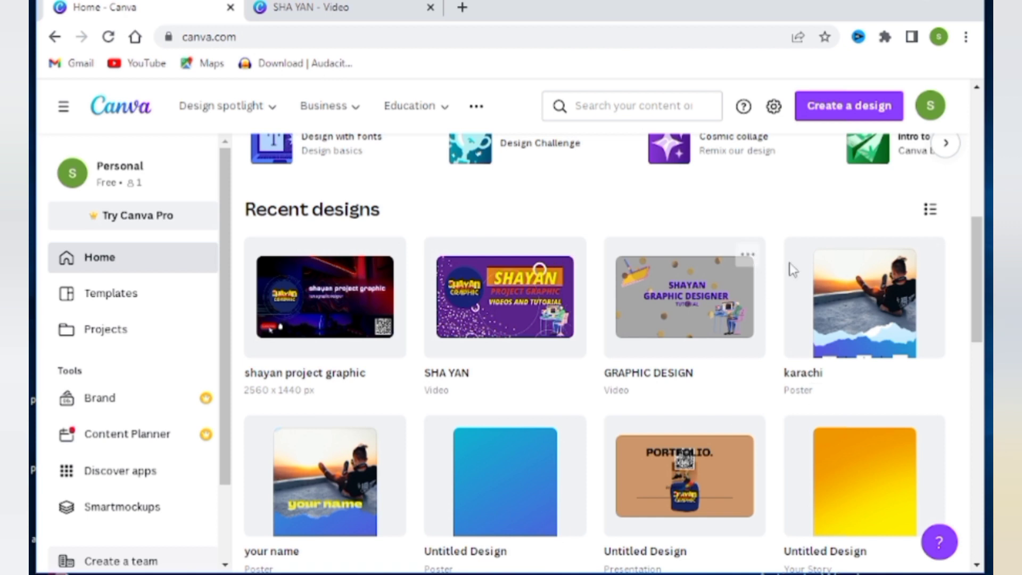
click(692, 304)
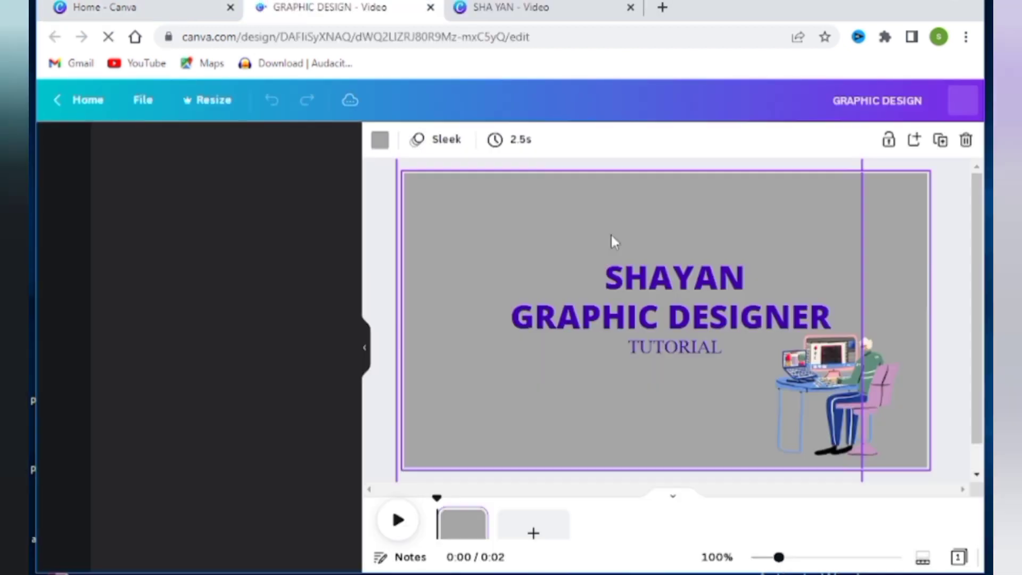
click(535, 7)
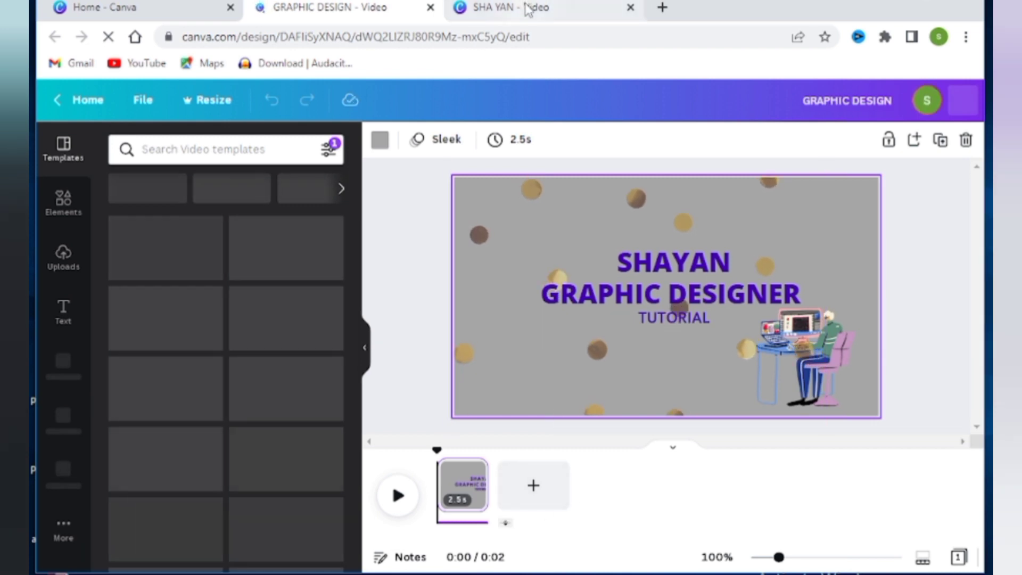
click(386, 7)
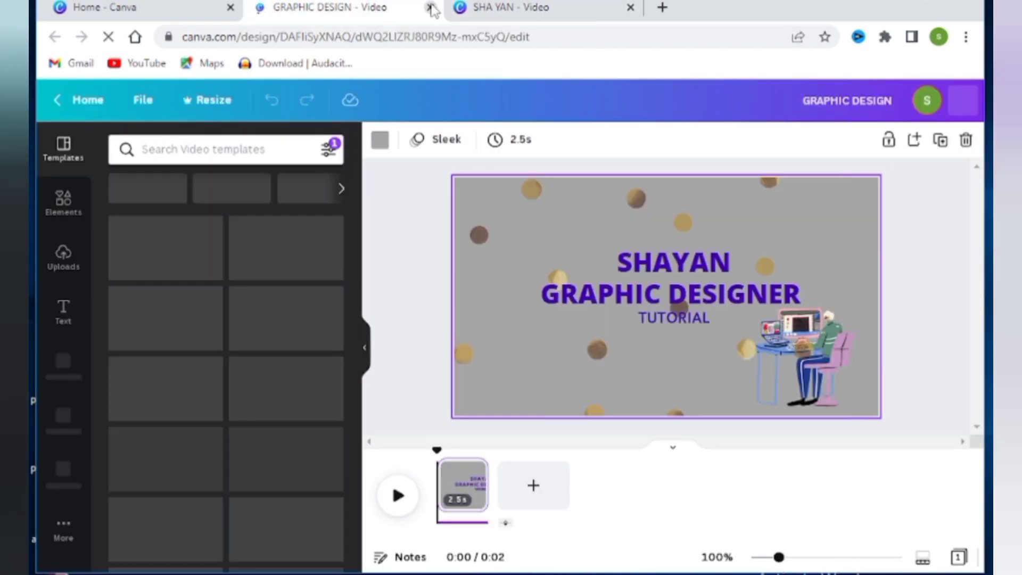
click(431, 8)
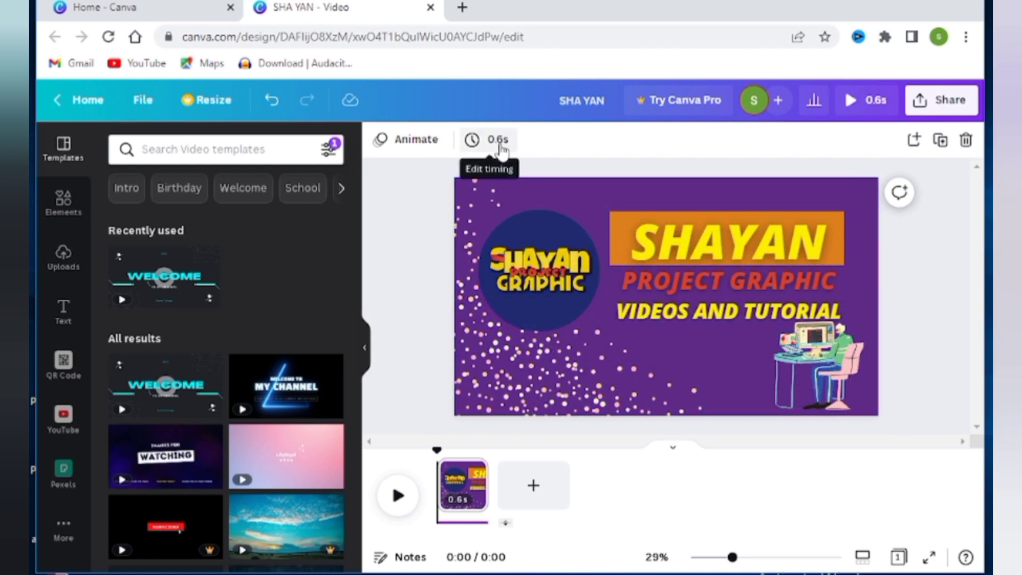
Add a blank page after the channel title page and shorten its duration to 1.0 s
click(530, 485)
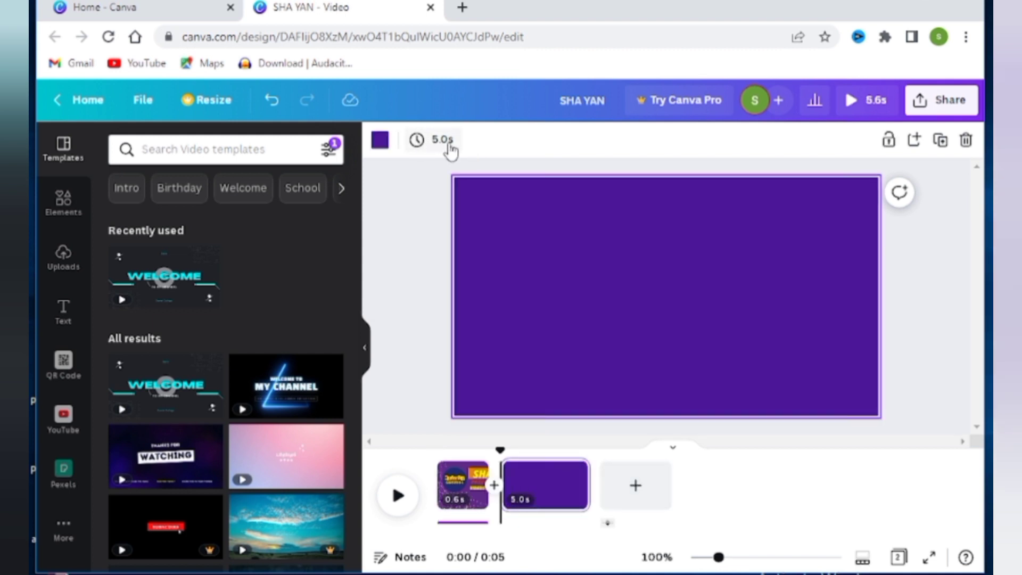
click(426, 378)
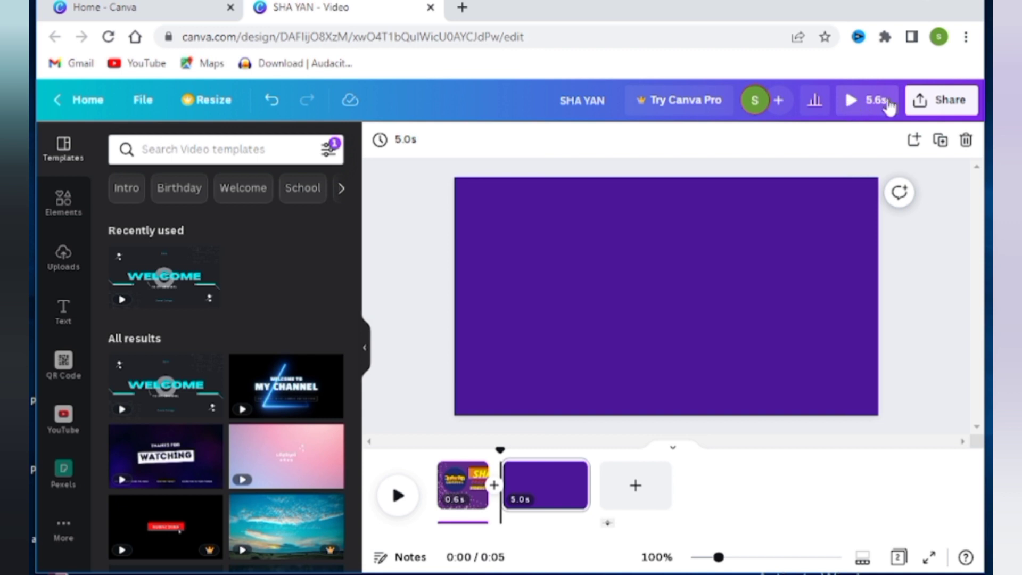
click(572, 498)
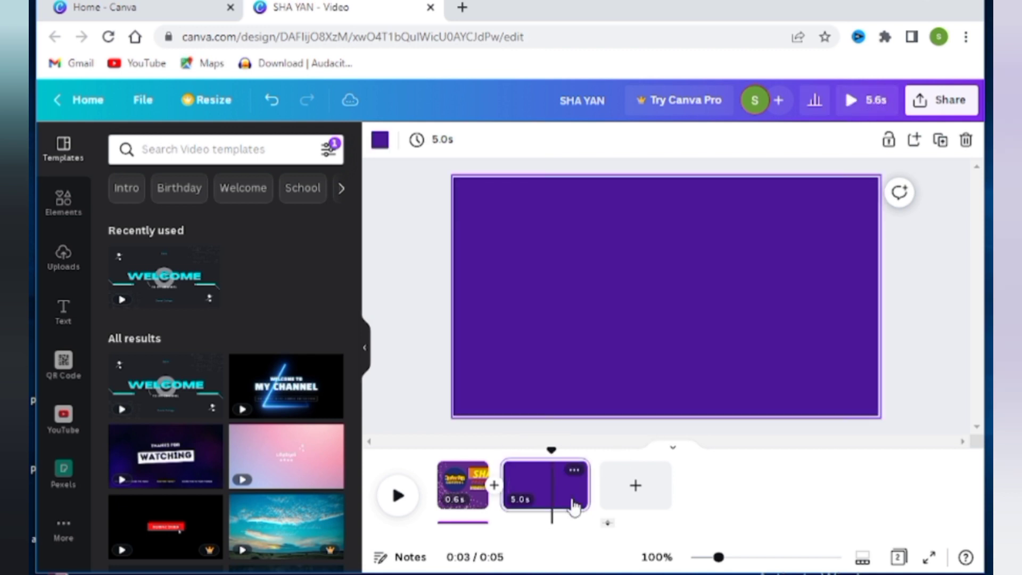
drag(587, 485, 527, 488)
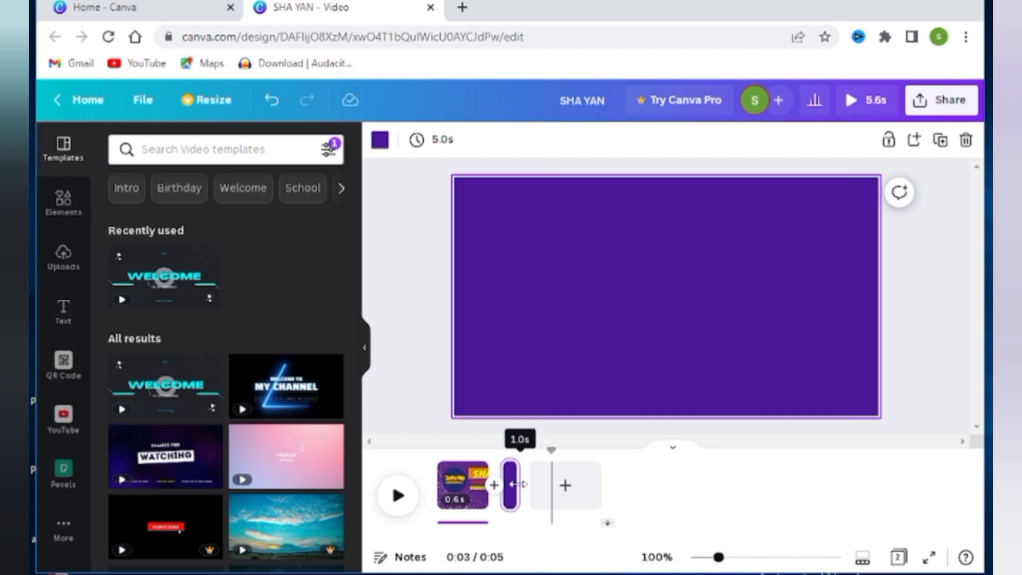
drag(518, 484, 500, 507)
Extend the duration of the channel title page to 1.0 s
click(479, 486)
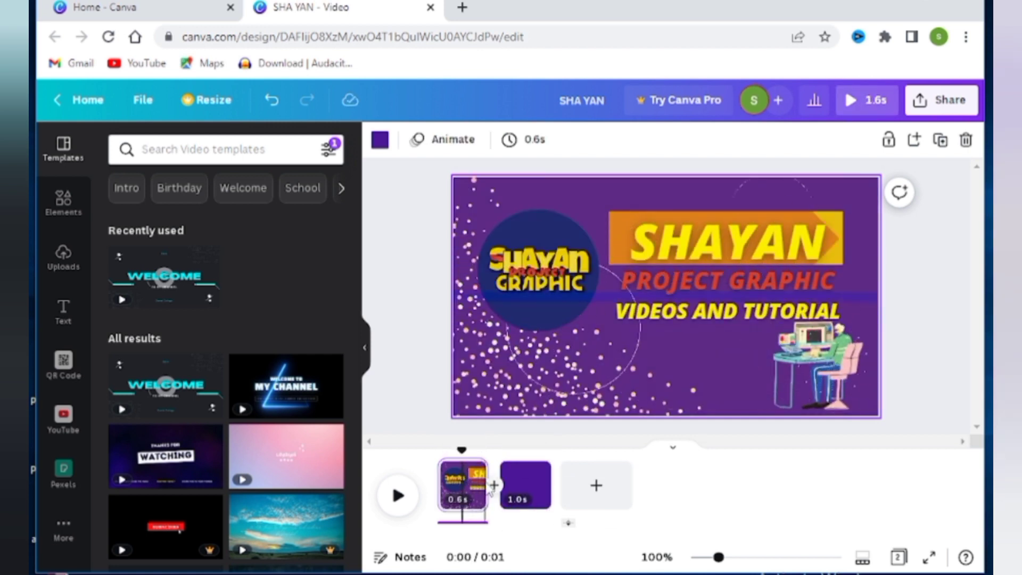
mouse_move(482, 498)
mouse_down()
mouse_move(497, 497)
mouse_move(487, 508)
mouse_move(500, 503)
mouse_move(486, 508)
mouse_up()
click(438, 392)
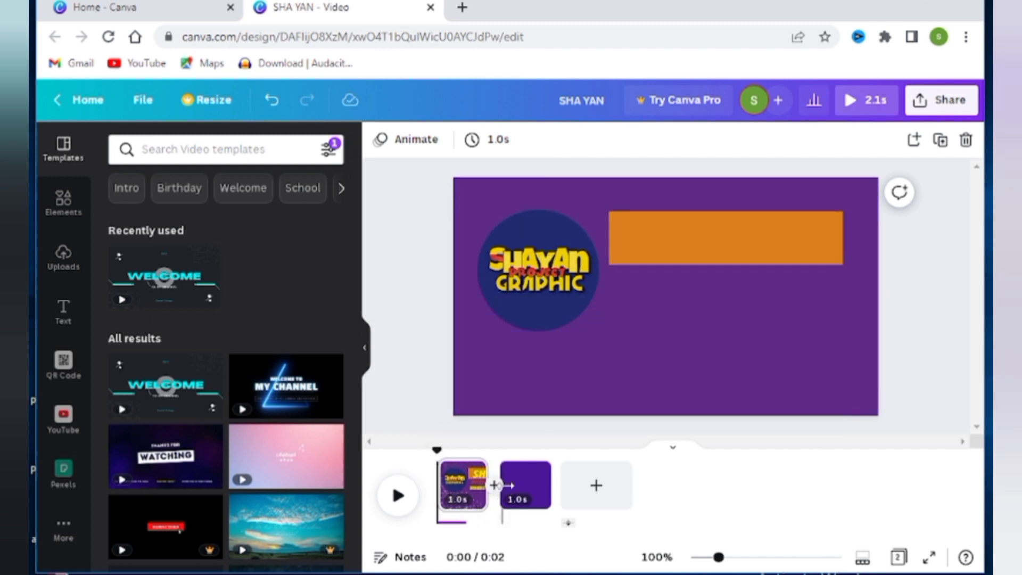
Move the blank page ahead of the channel title page in the timeline
drag(525, 485, 432, 487)
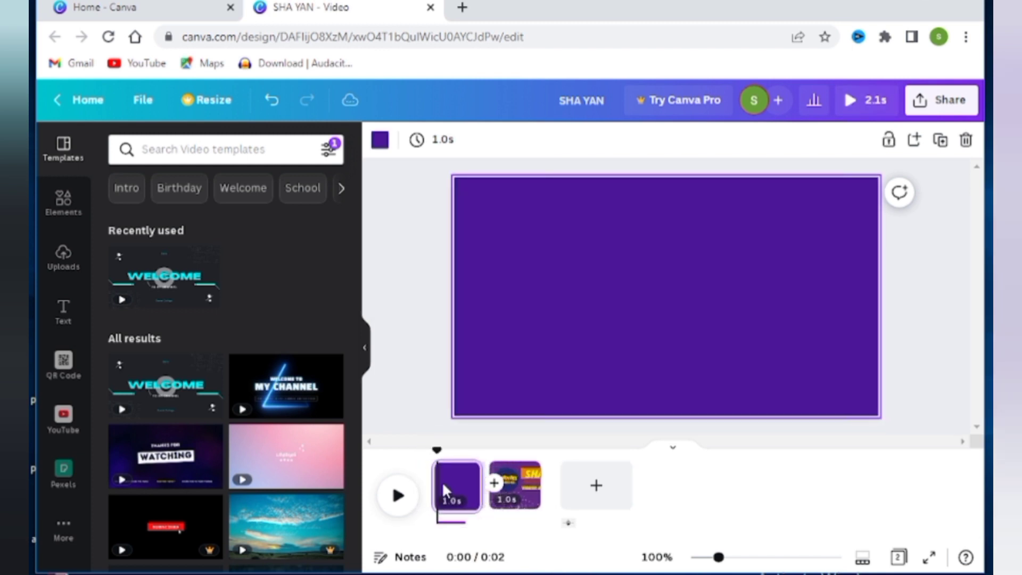
click(423, 322)
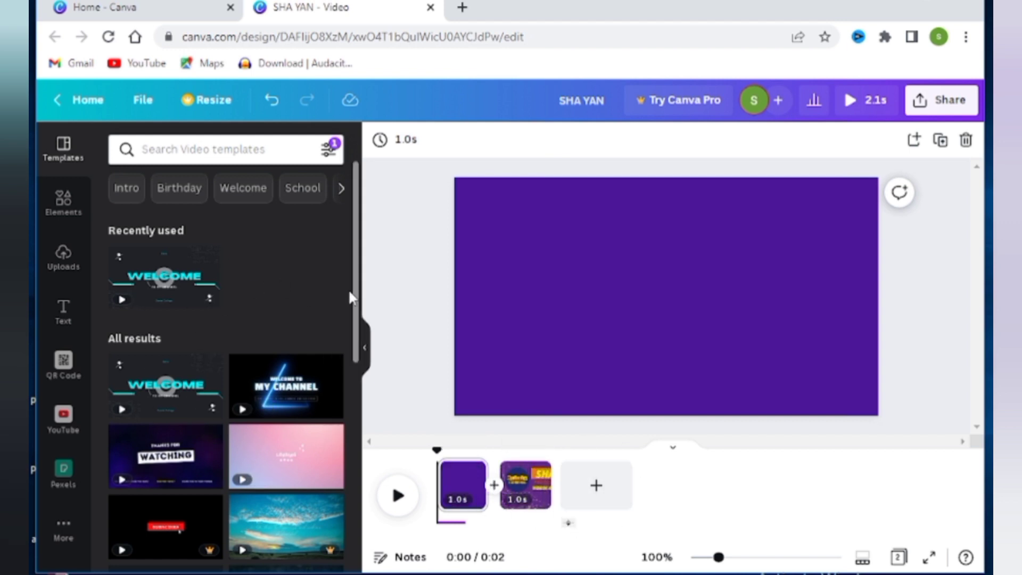
Search the video templates for "wellcome my youtube cheenal" and apply the blue neon "Welcome to My Channel" template to the blank first page
drag(356, 281, 372, 528)
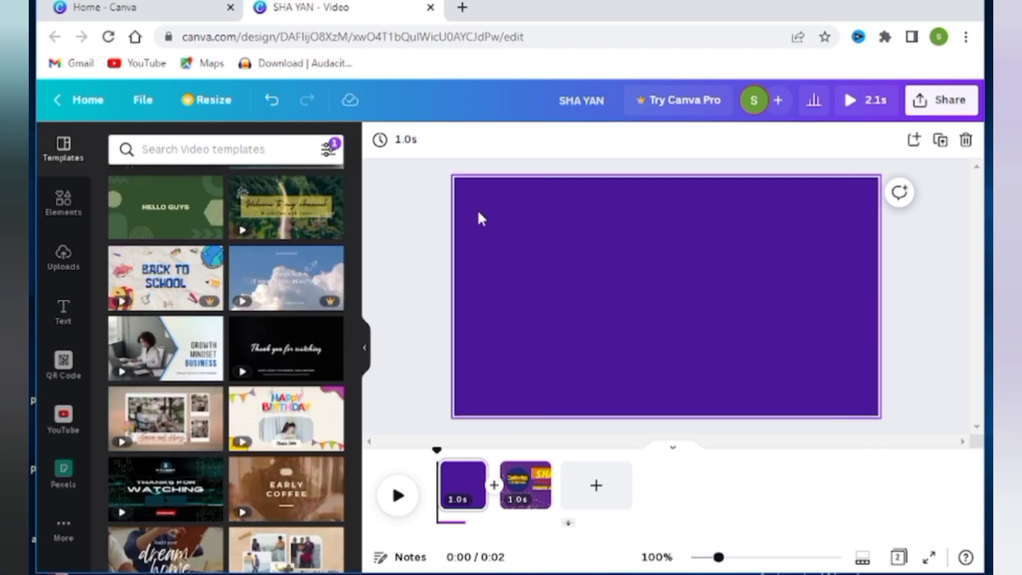
drag(359, 340, 285, 126)
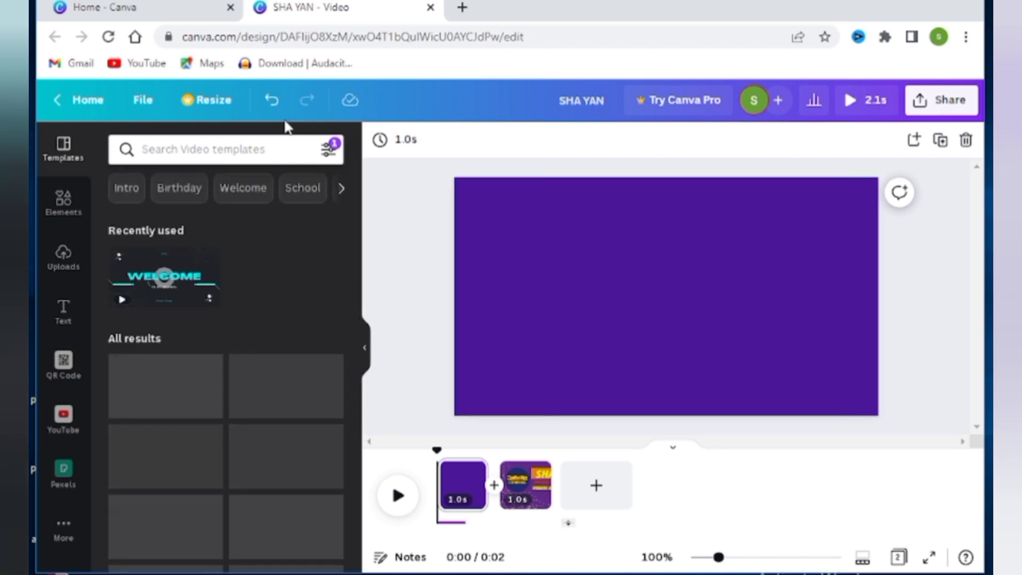
click(266, 148)
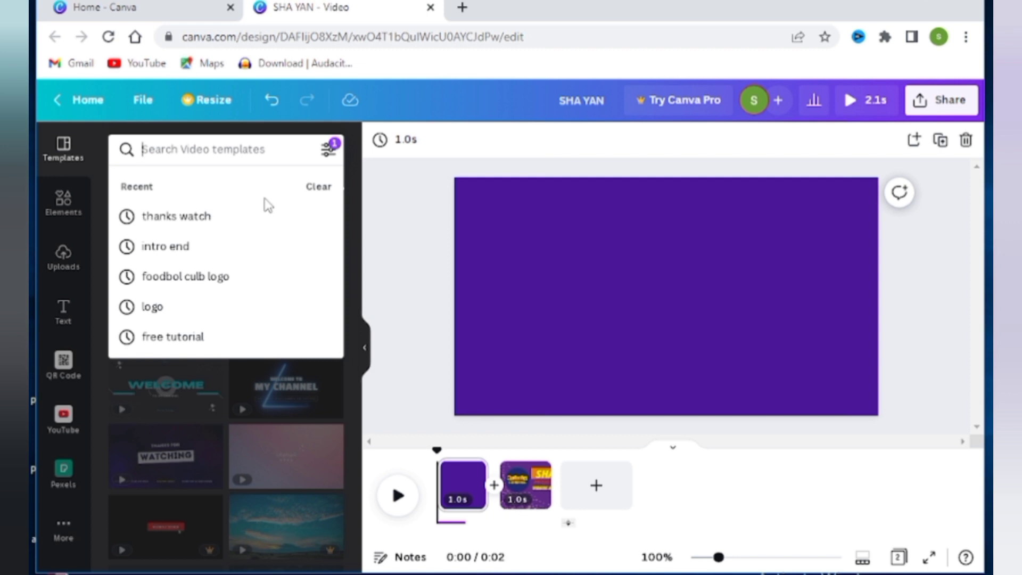
text(wellcome my youtube cheena)
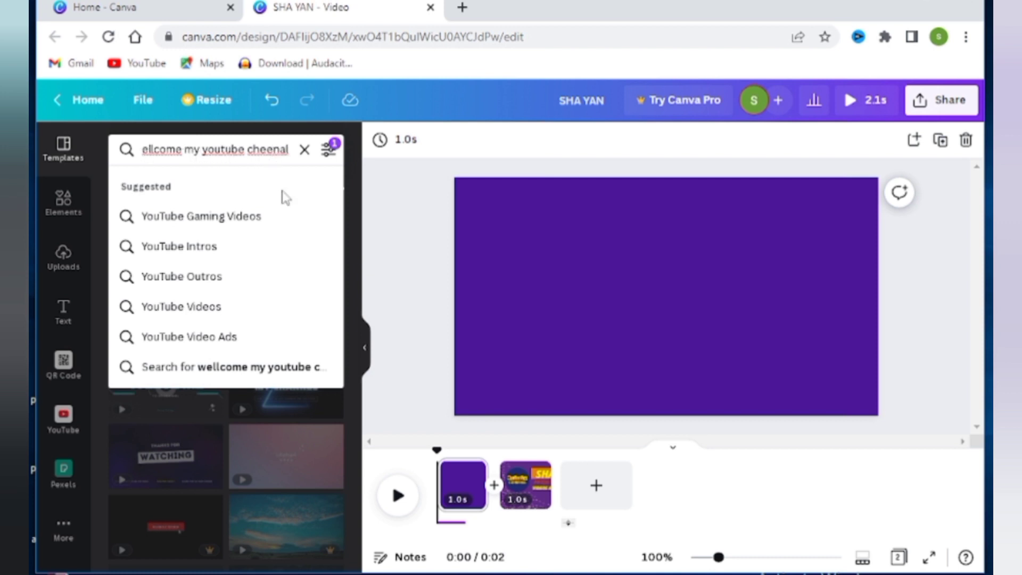
text(l)
key(Return)
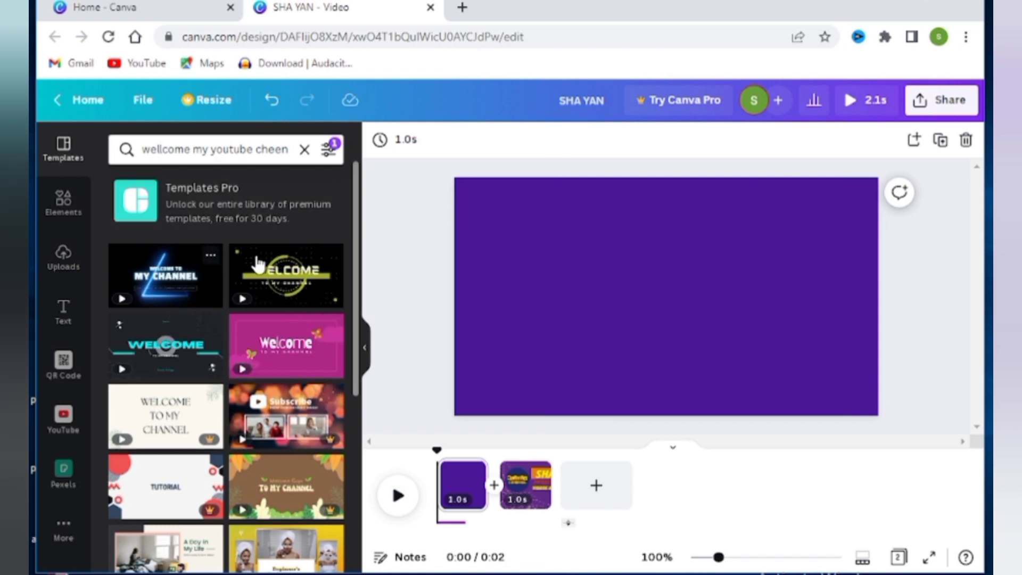
click(153, 276)
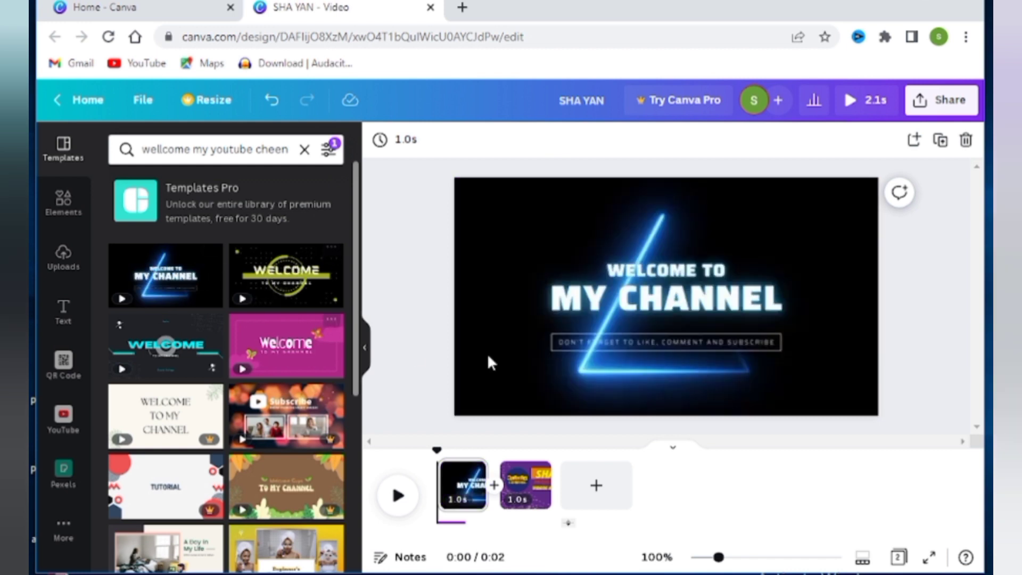
Shorten the "Welcome to My Channel" page to 1.2 s and preview the video
click(736, 337)
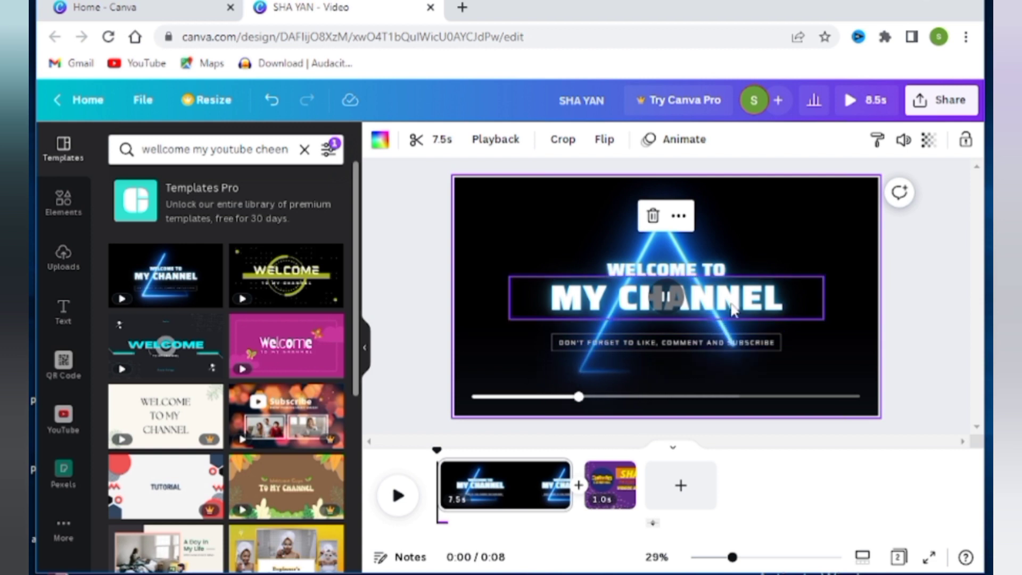
click(415, 275)
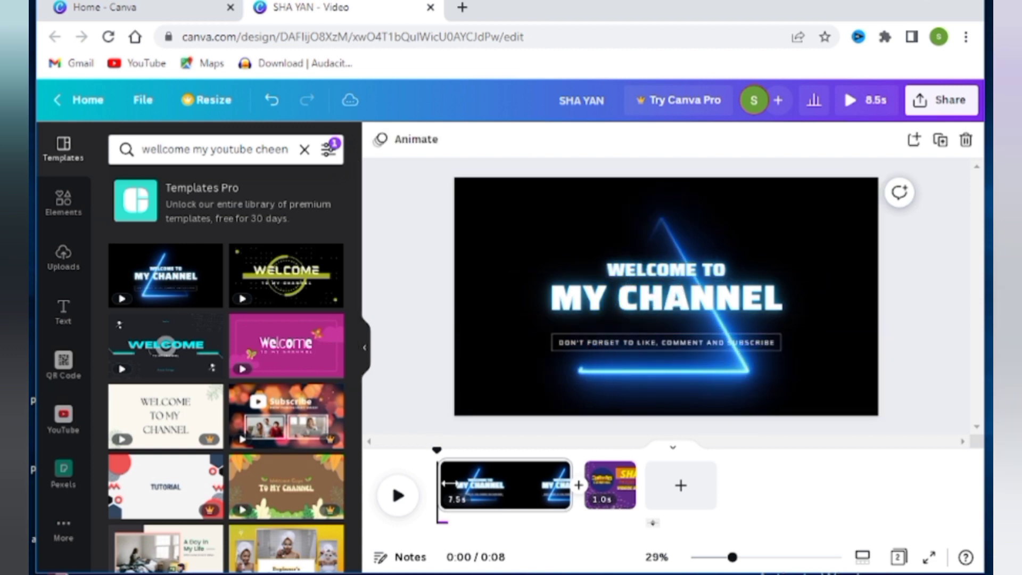
click(570, 500)
drag(570, 500, 450, 498)
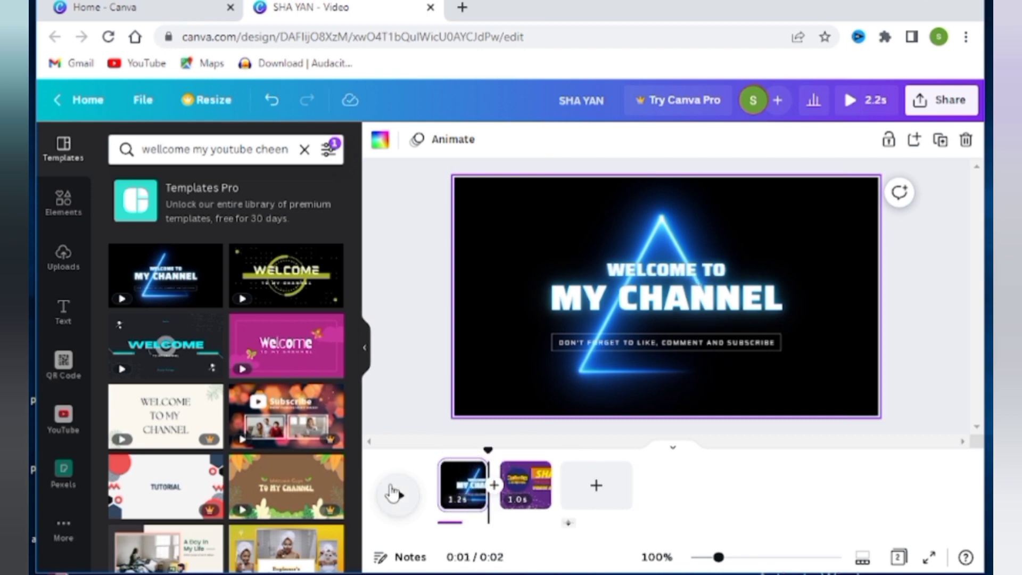
click(395, 493)
click(399, 492)
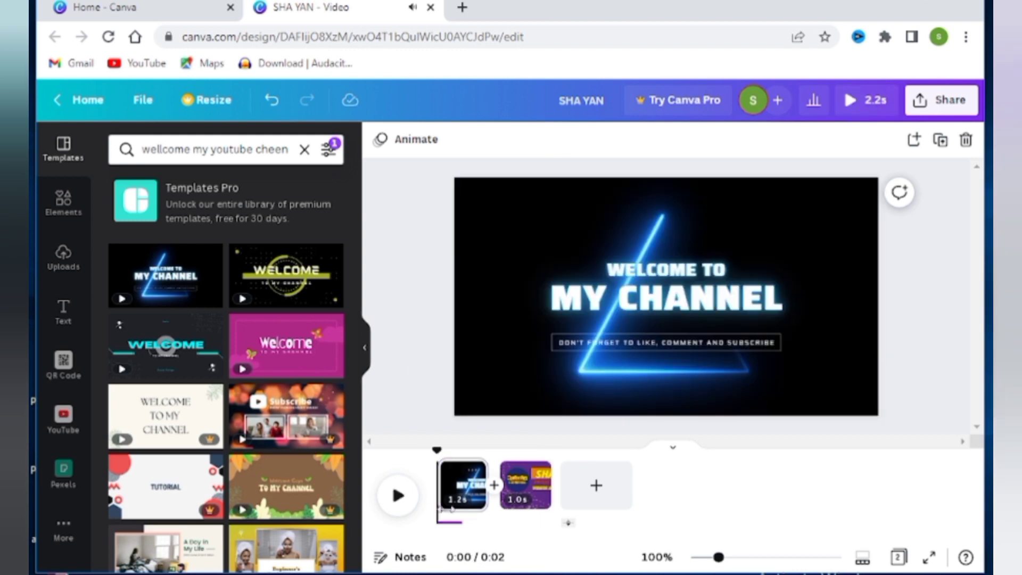
Extend the audio track to 2.2 s to cover both pages and play the video from the start
drag(466, 528, 559, 546)
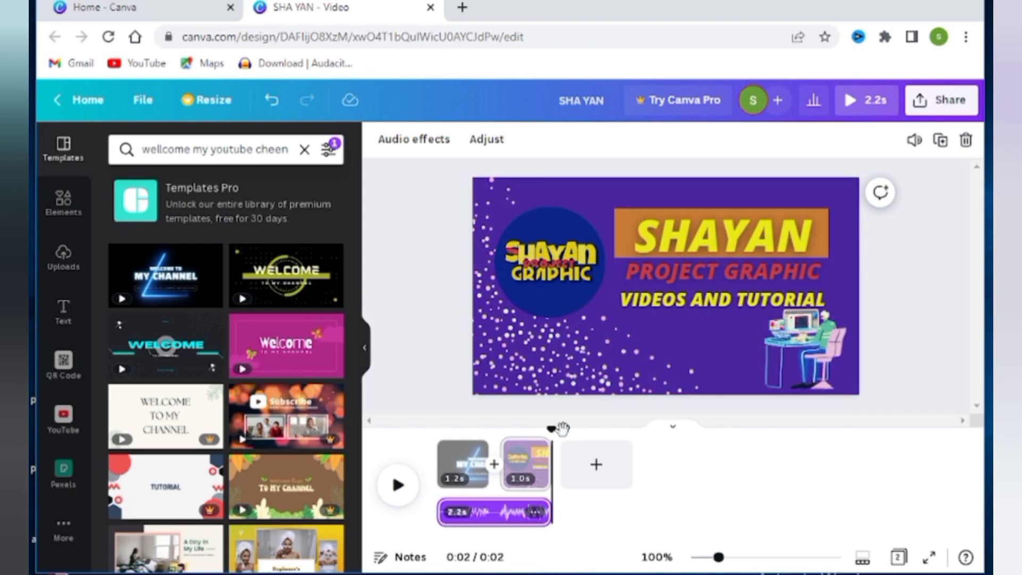
drag(542, 440, 436, 426)
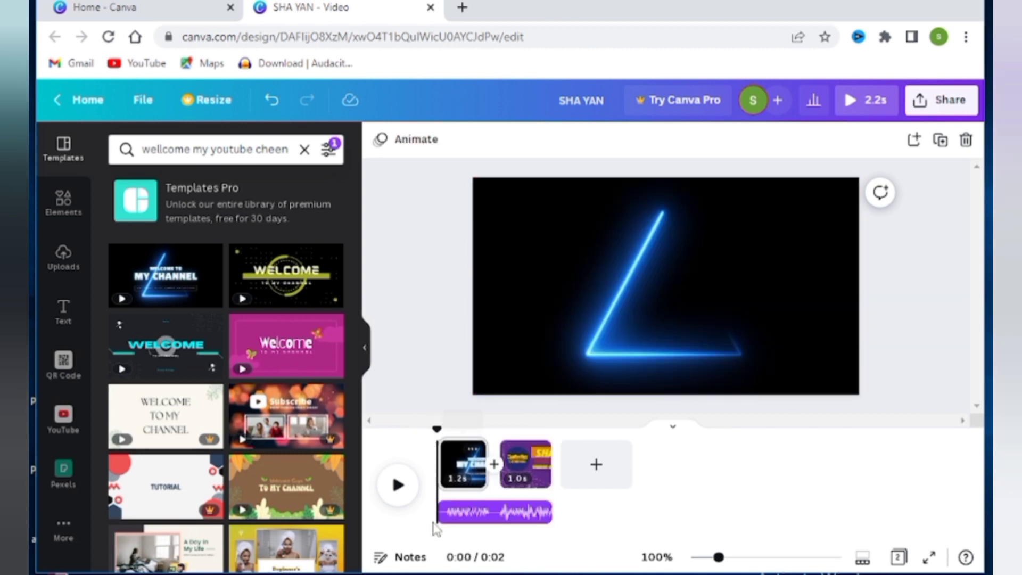
click(399, 485)
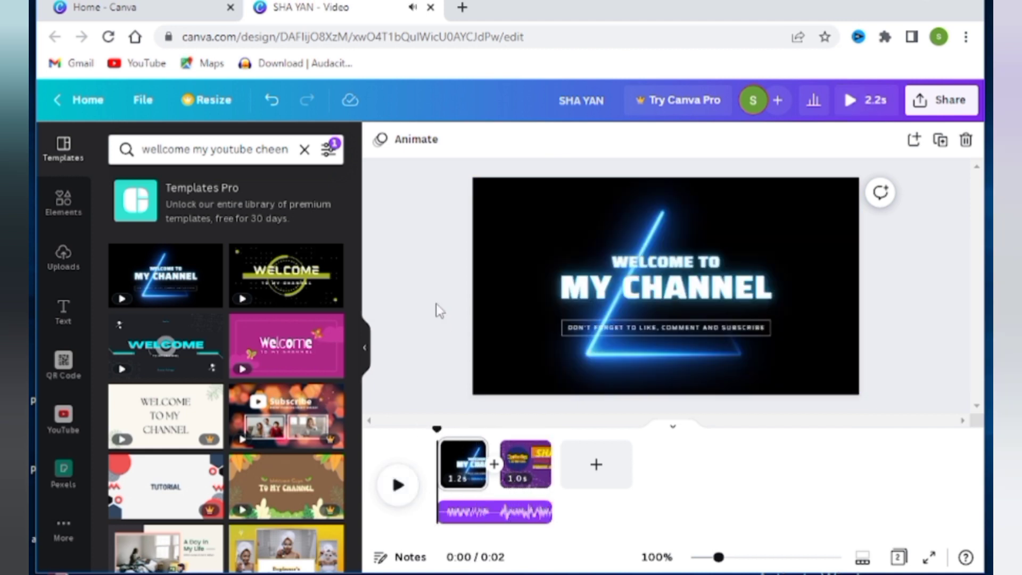
Add two blank pages at the end of the video and delete the extra fourth page
click(596, 465)
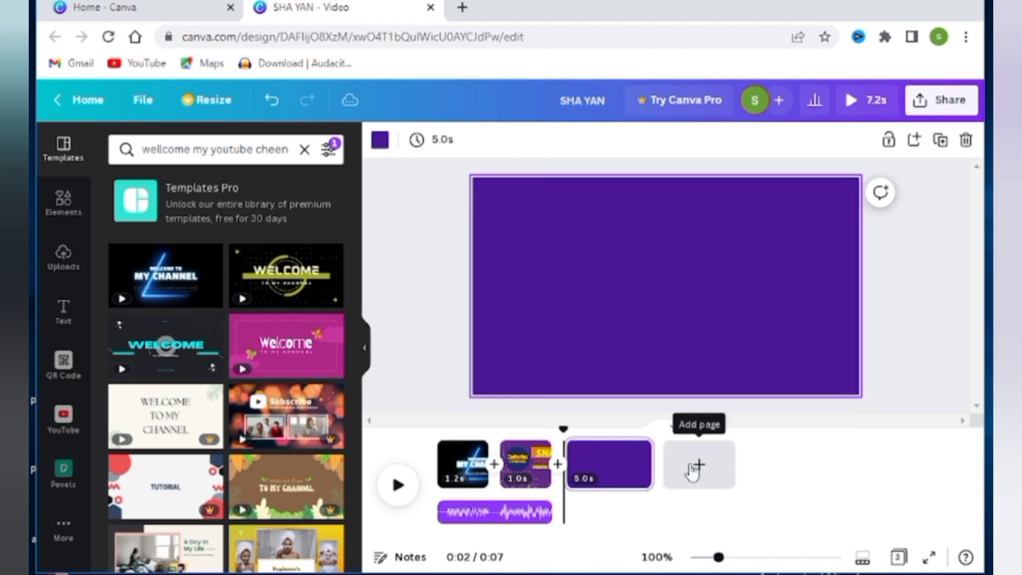
click(692, 471)
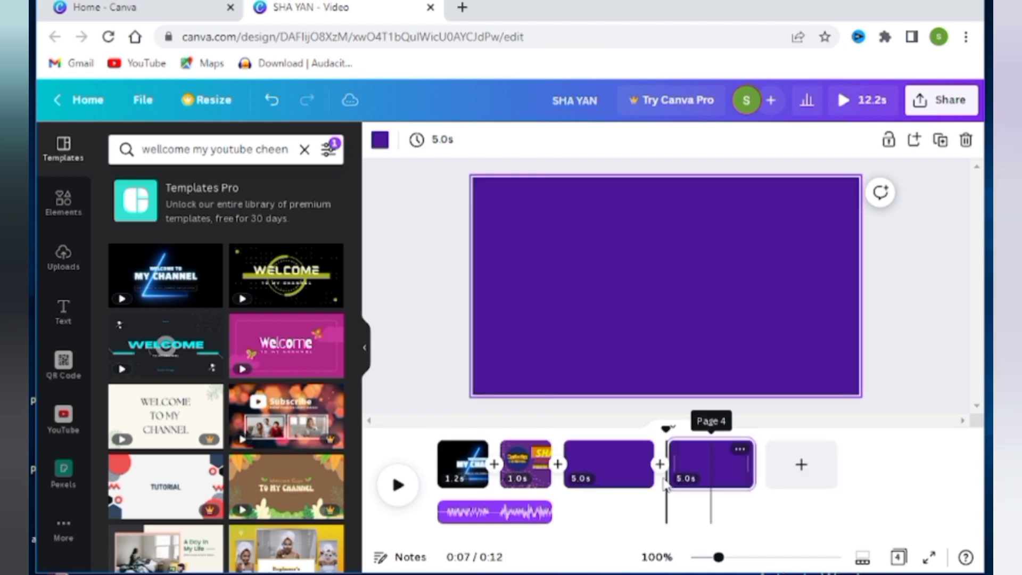
click(691, 476)
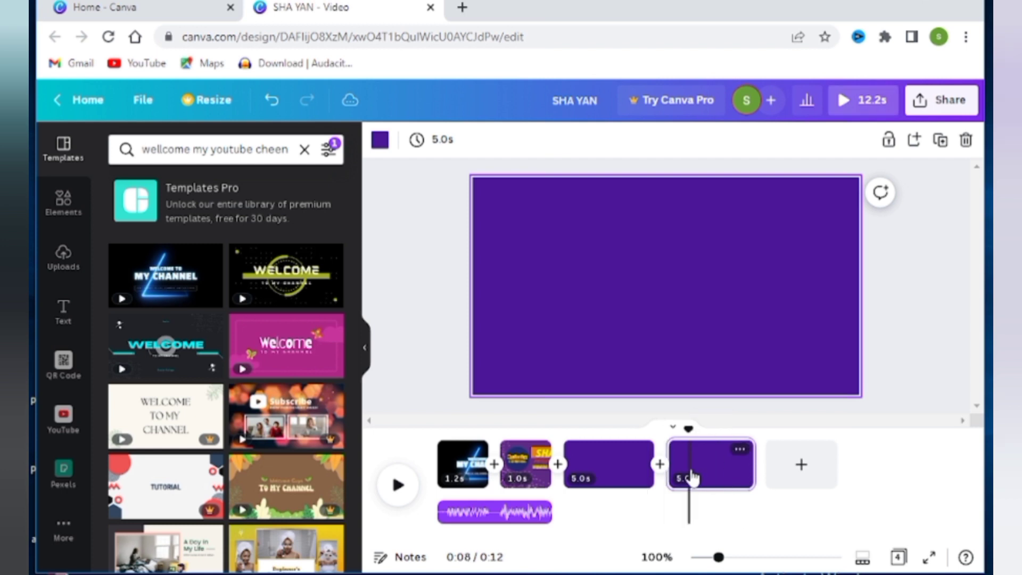
click(967, 142)
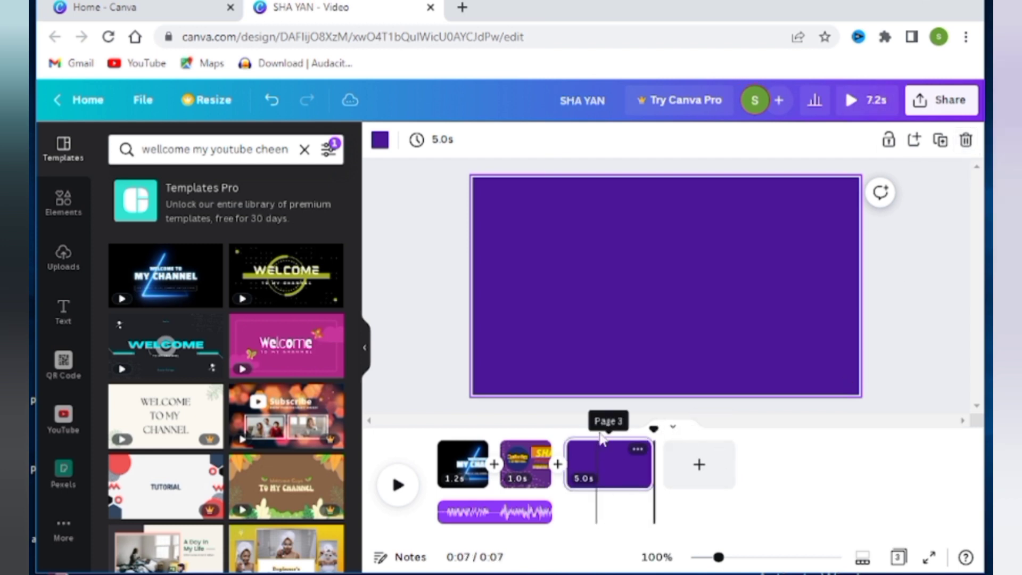
Extend the audio track to 7.2 s so it reaches the end of the blank third page
click(539, 517)
drag(548, 512, 675, 529)
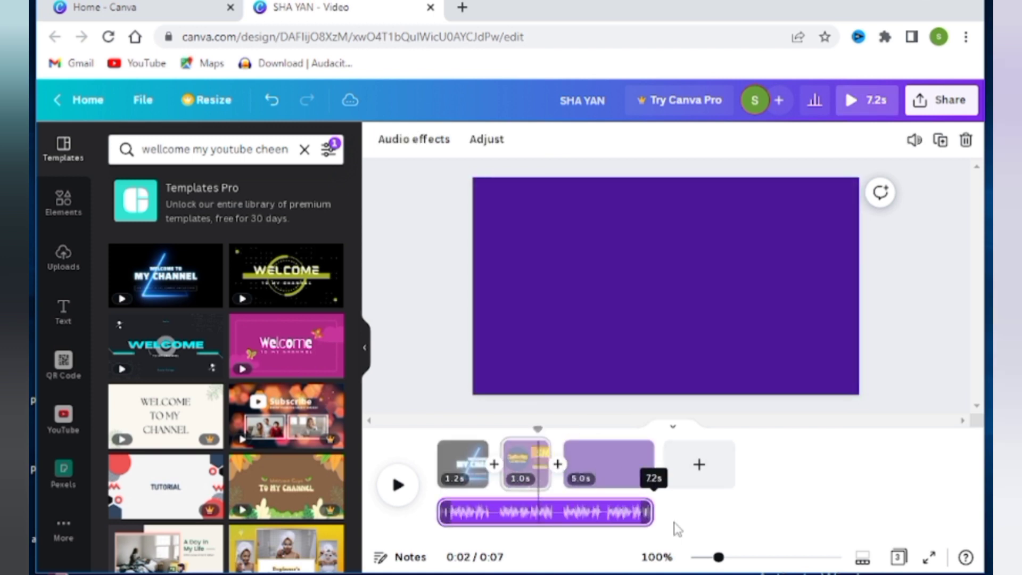
Shorten the blank third page to 1.0 s and deselect it
click(618, 471)
drag(623, 473, 574, 476)
click(458, 313)
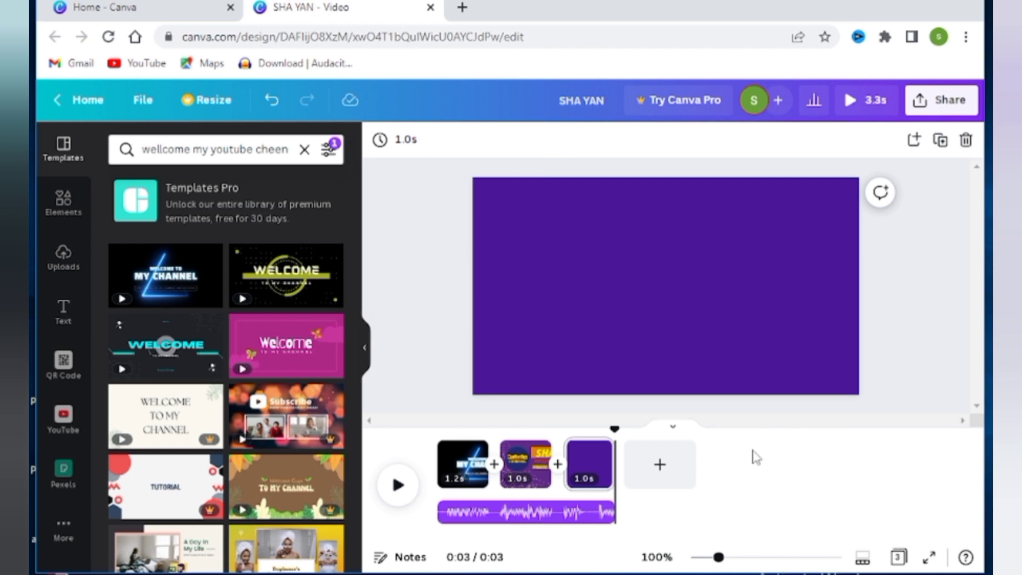
Shorten the first welcome page to 1.0 s and scrub through its start to preview it
click(468, 482)
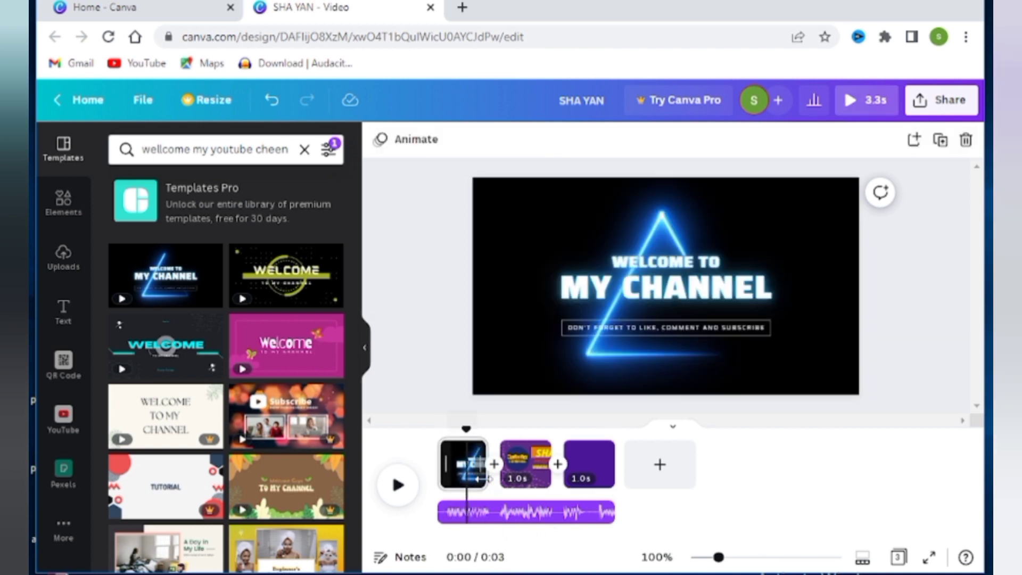
mouse_move(480, 480)
mouse_down()
mouse_move(473, 486)
mouse_move(483, 487)
mouse_up()
mouse_move(481, 491)
mouse_down()
mouse_move(492, 492)
mouse_move(485, 479)
mouse_up()
click(433, 352)
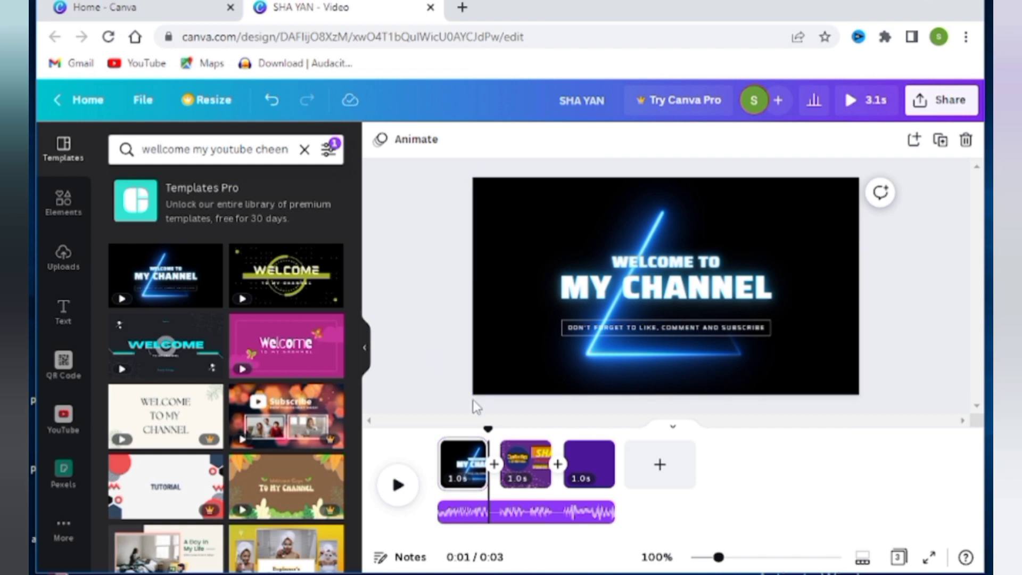
drag(488, 429, 436, 428)
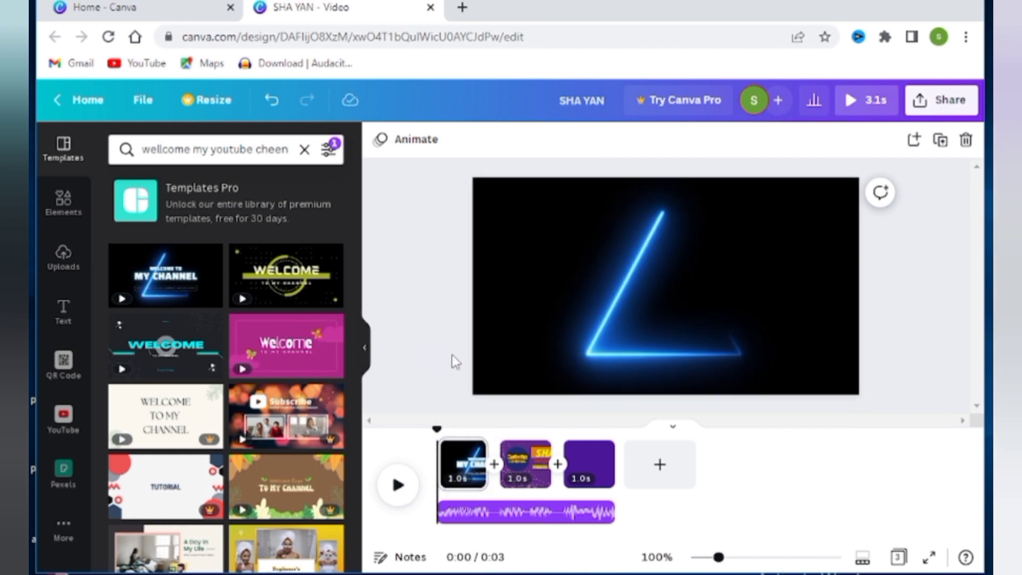
drag(437, 428, 453, 428)
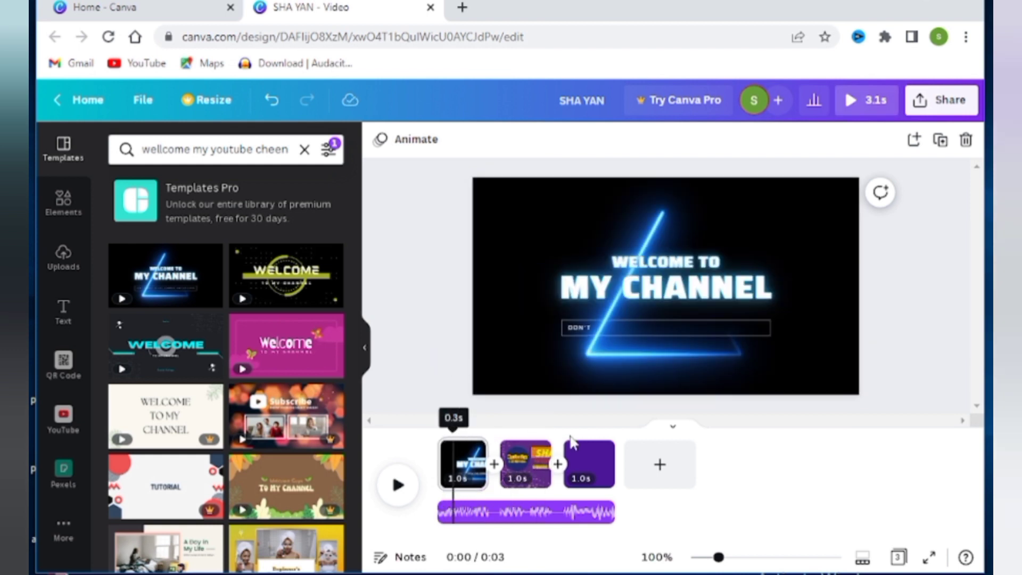
Select the third page and insert the uploaded cut-out photo of the man in the checked shirt
click(571, 442)
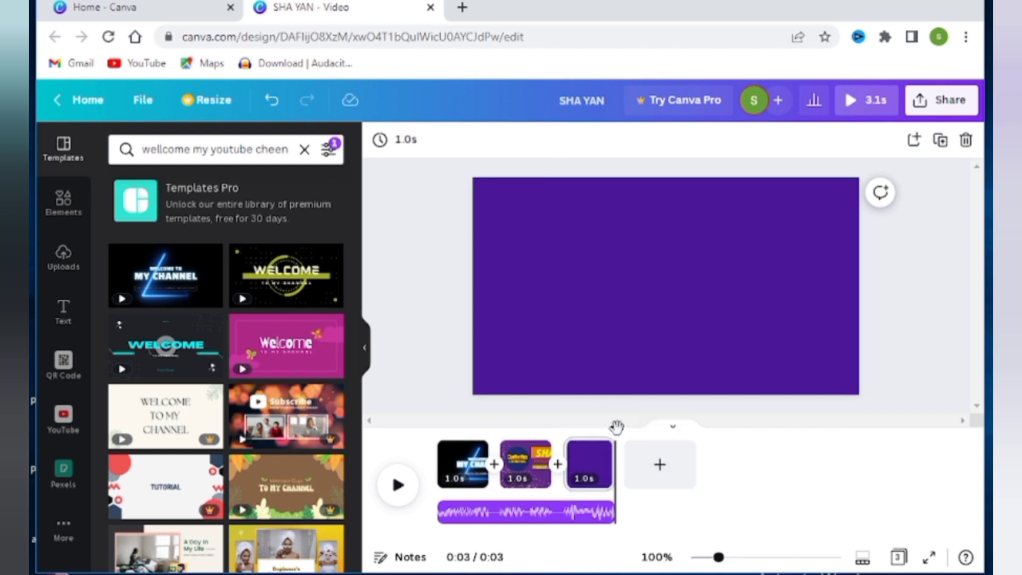
drag(616, 427, 577, 428)
click(304, 149)
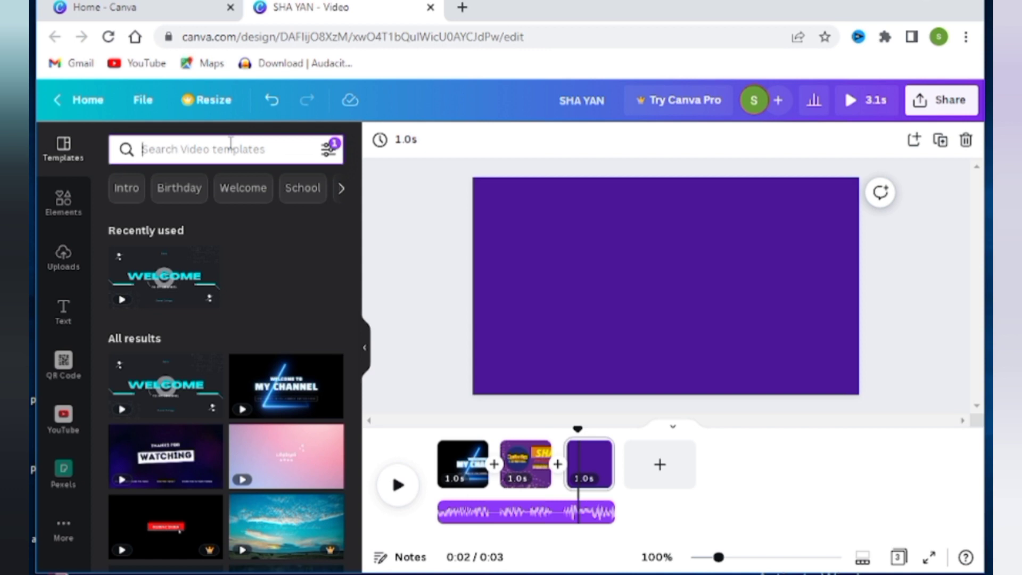
click(59, 252)
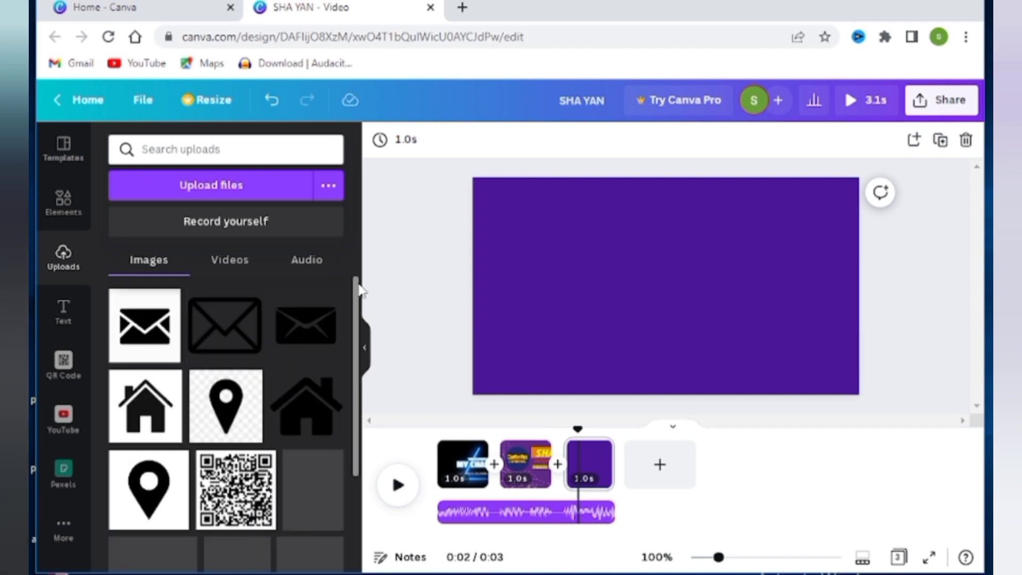
drag(359, 290, 373, 400)
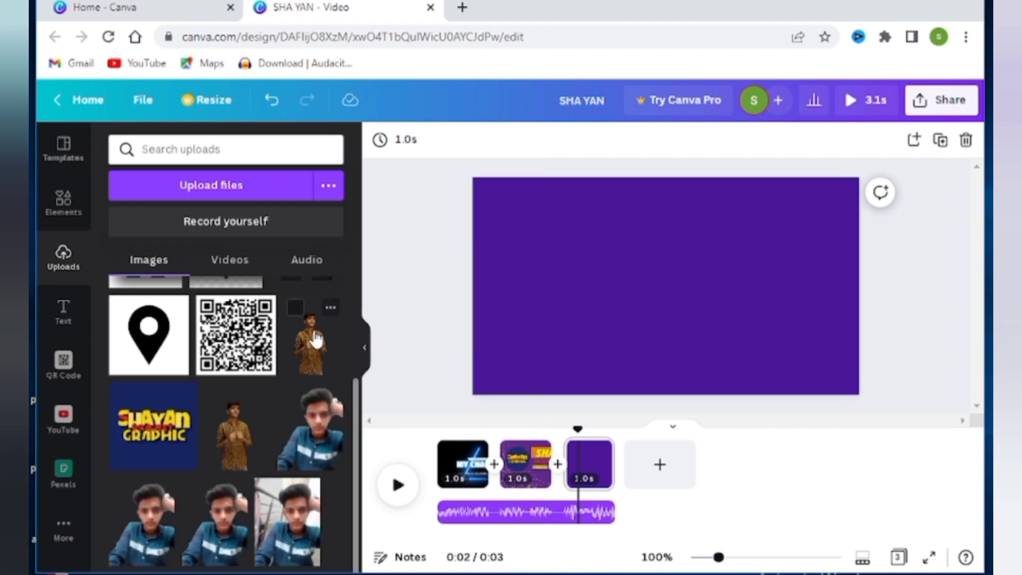
click(304, 351)
Enlarge the cut-out photo and position the man on the left side of the page, cropped at the lower edge
drag(656, 350, 533, 356)
drag(592, 386, 651, 444)
drag(568, 367, 553, 316)
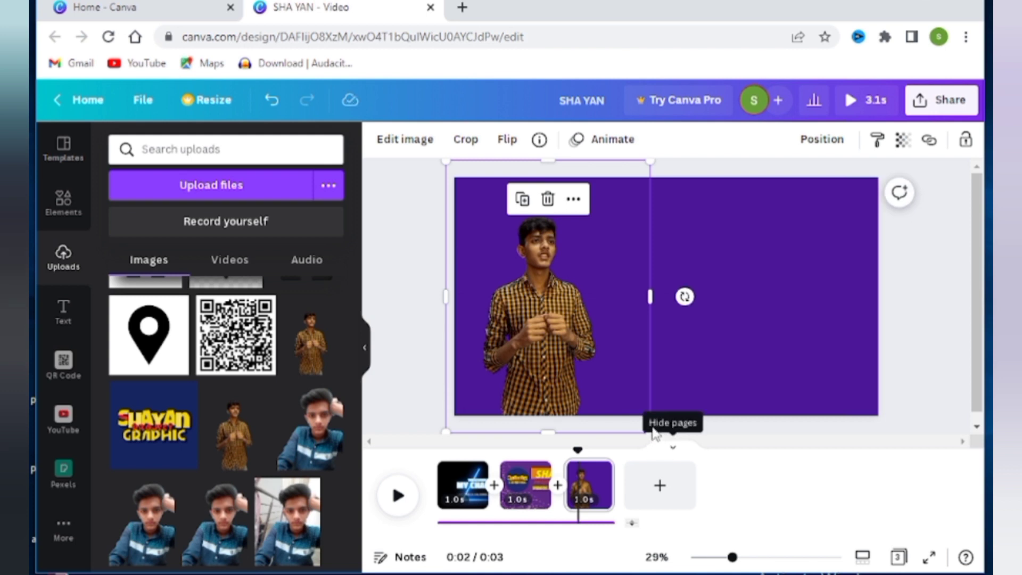
drag(648, 296, 741, 355)
drag(614, 372, 585, 381)
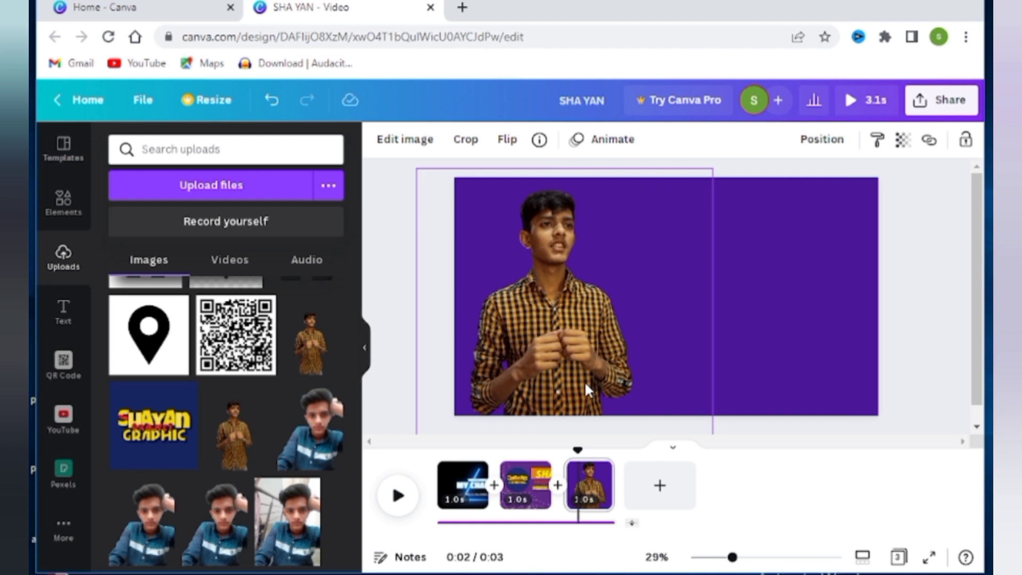
click(404, 268)
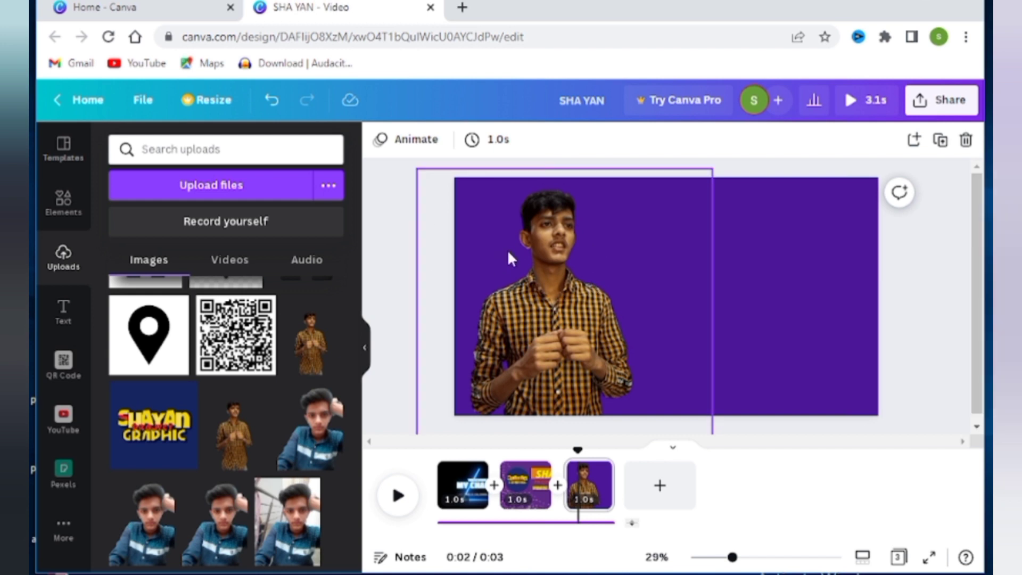
Adjust the photo to brightness 10, contrast 21 and saturation 24
click(468, 221)
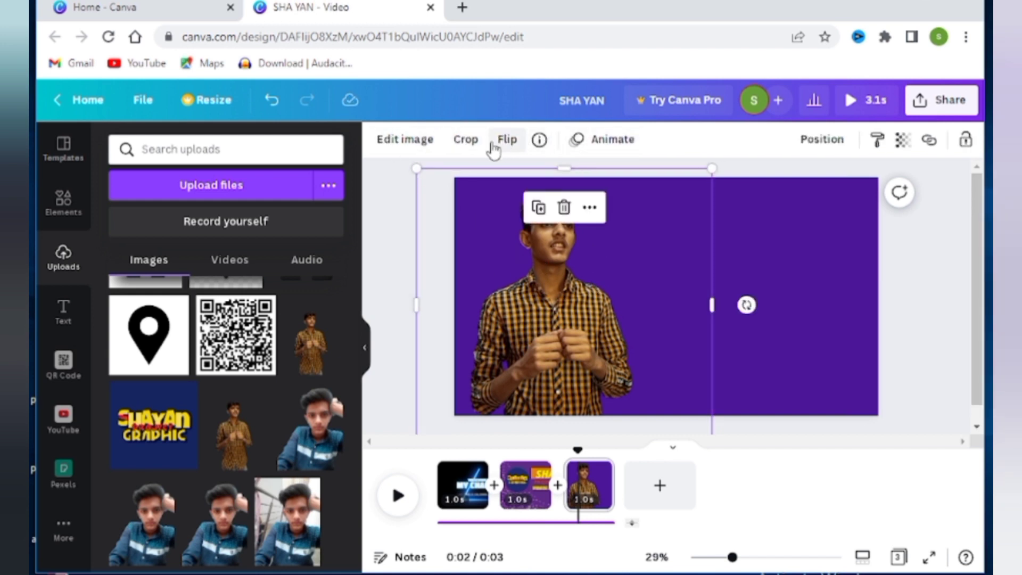
click(397, 139)
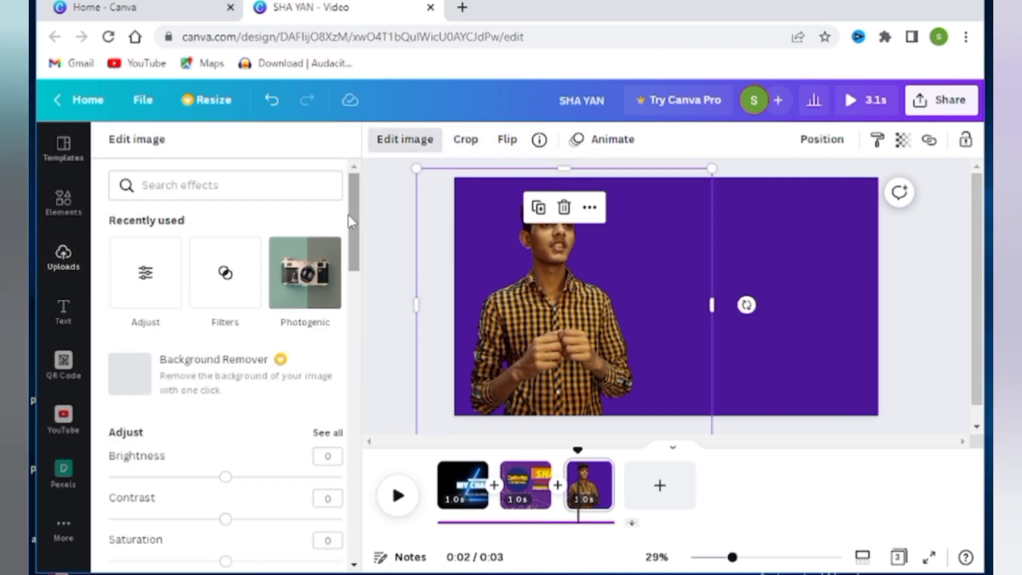
scroll(366, 246, down, 3)
drag(229, 354, 242, 355)
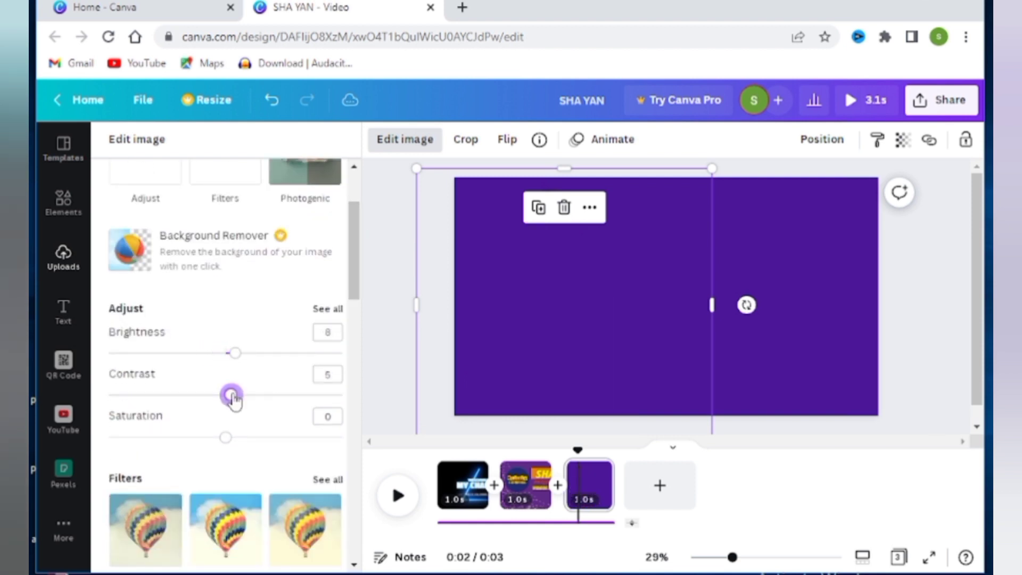
Apply the Festive filter to the cut-out photo and deselect it
click(225, 529)
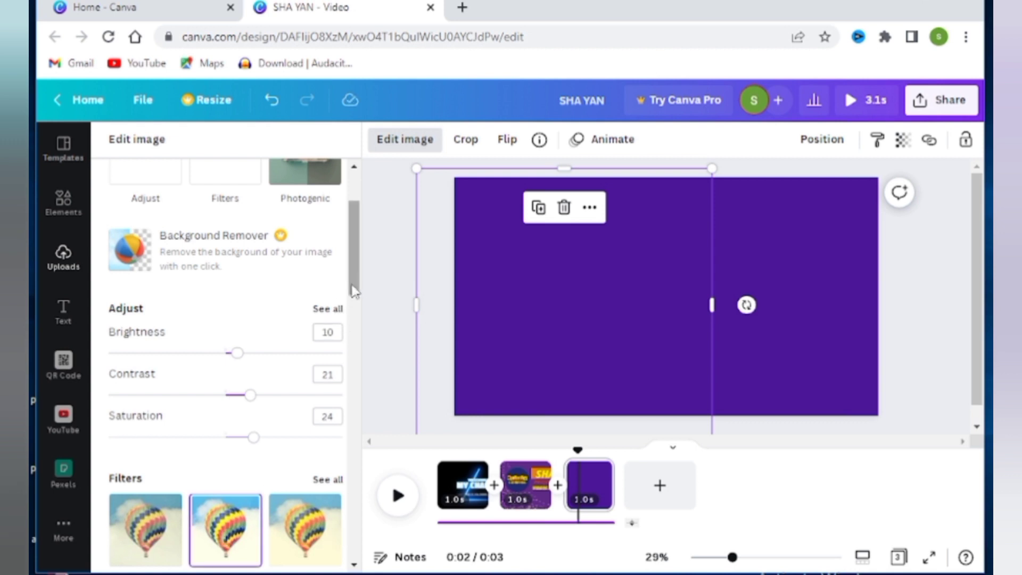
scroll(337, 339, down, 5)
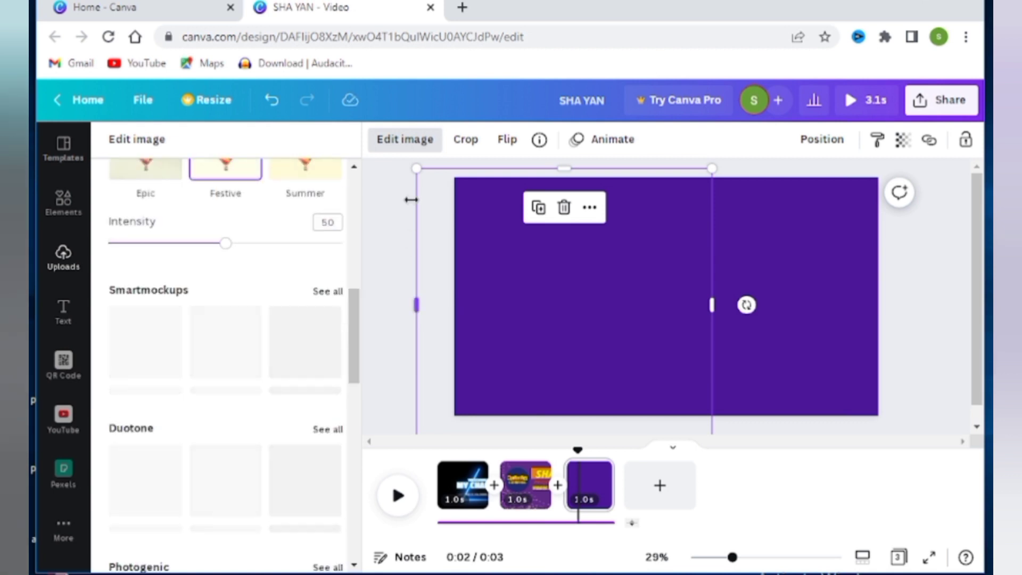
click(392, 221)
click(393, 221)
click(683, 291)
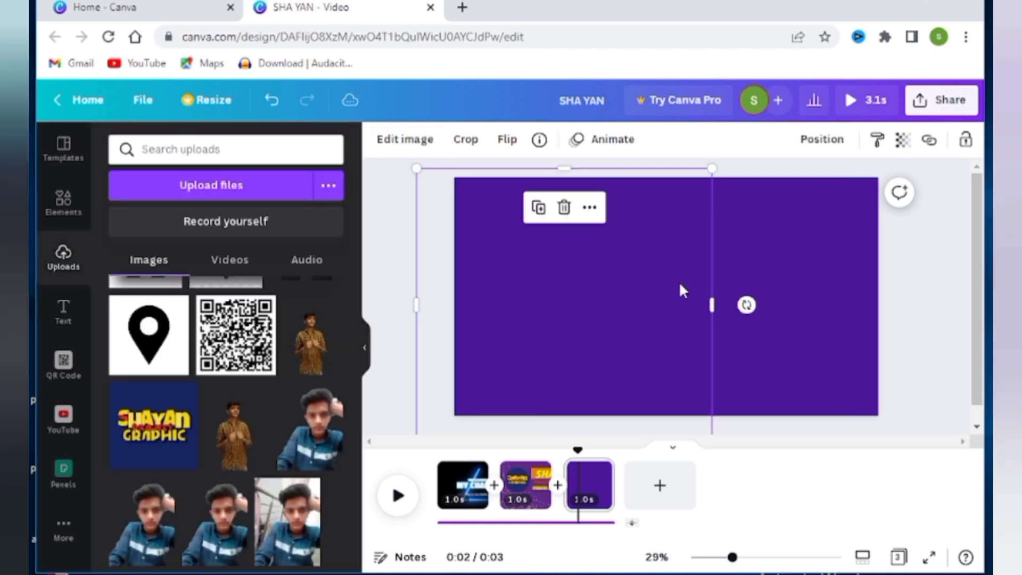
click(405, 219)
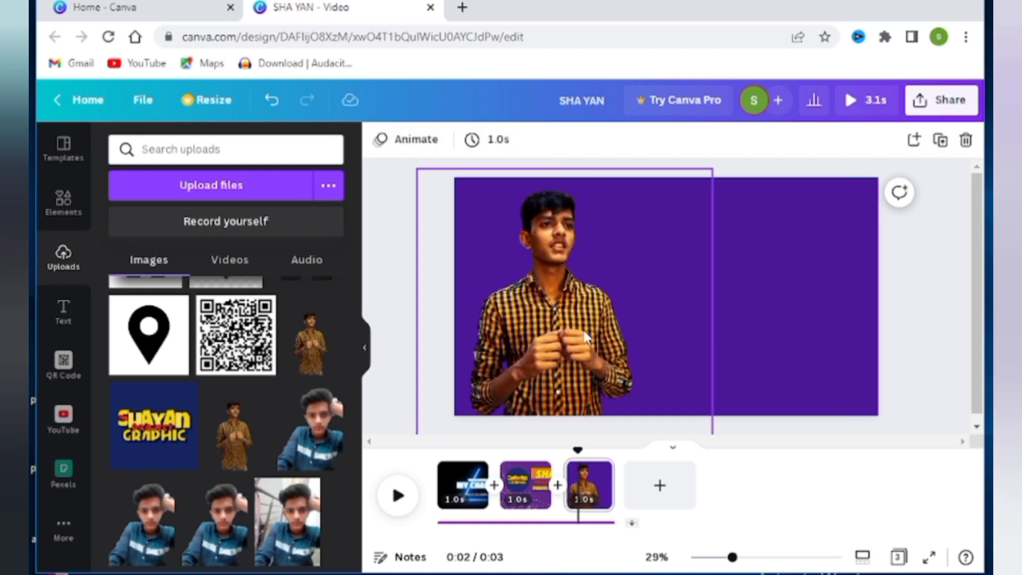
Remove the photo's filter, set its contrast to 8 and reset its saturation to 0
click(535, 356)
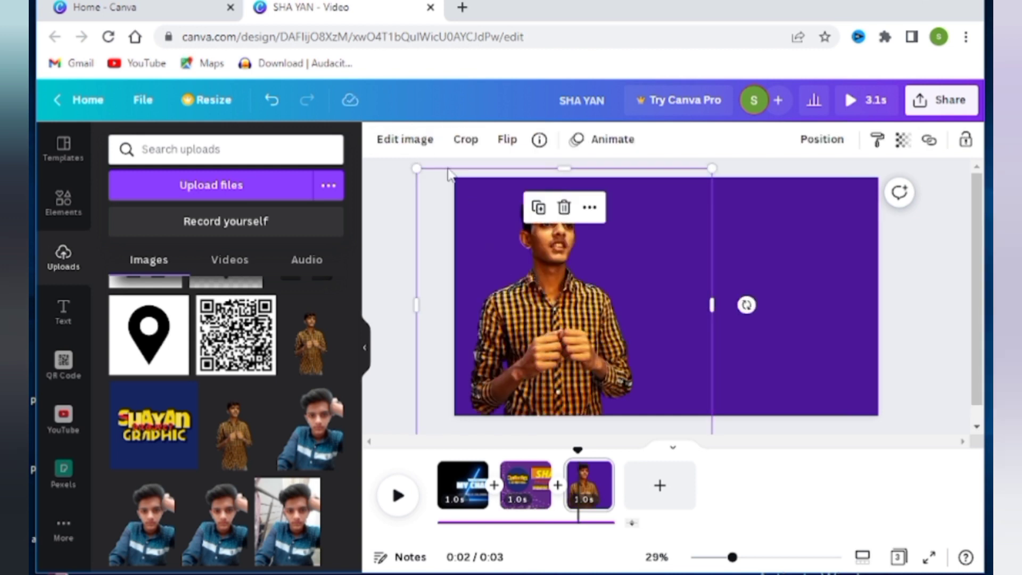
click(409, 143)
scroll(263, 293, down, 4)
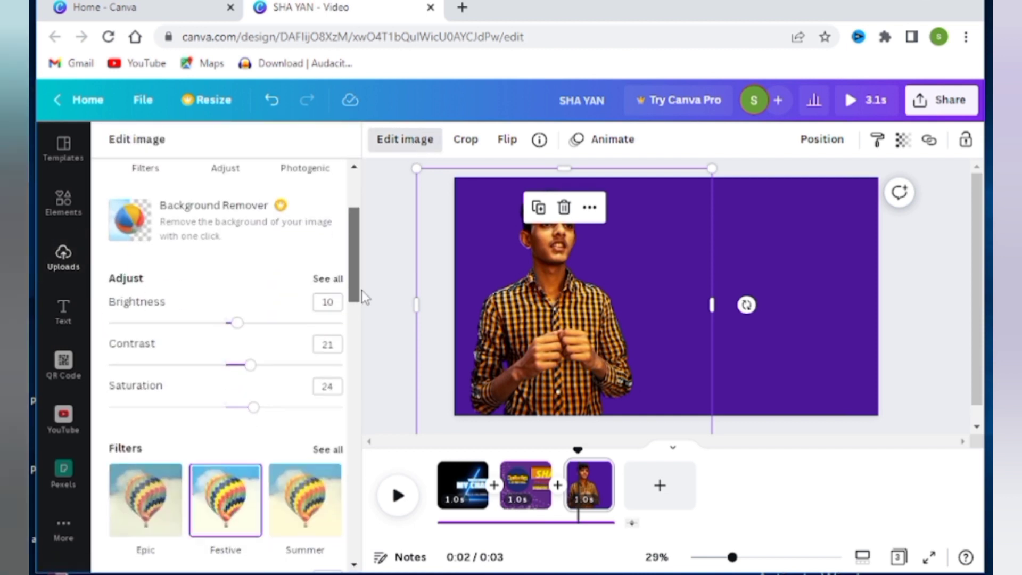
drag(253, 318, 244, 320)
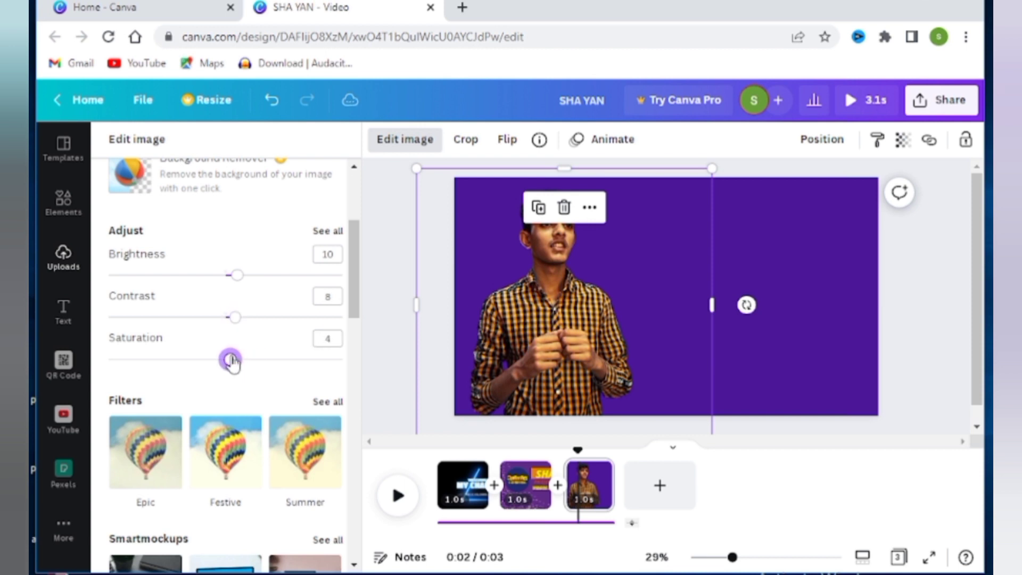
drag(233, 361, 218, 362)
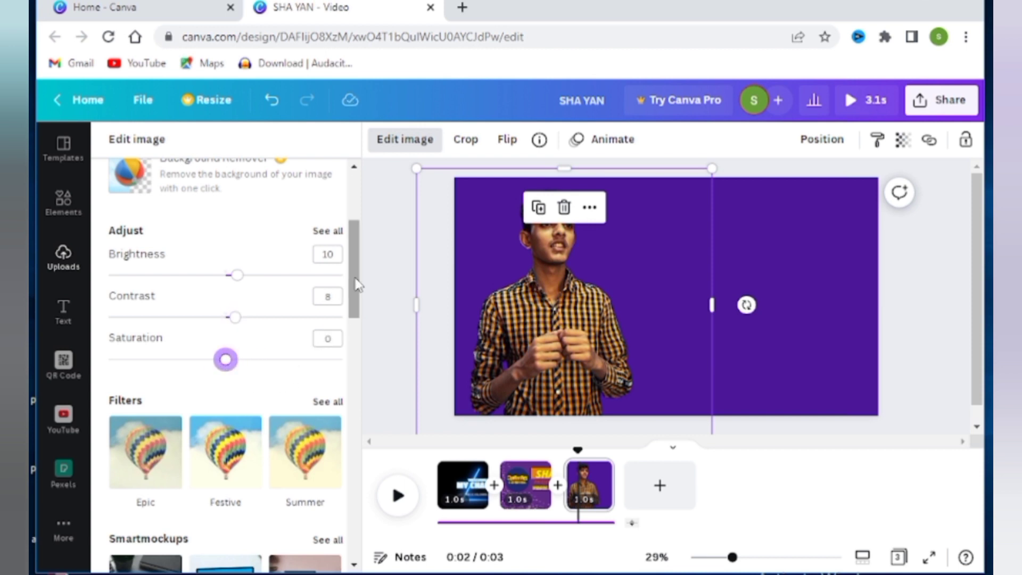
Open the full filter collection and apply Festive to the cut-out photo
scroll(324, 256, down, 4)
click(328, 189)
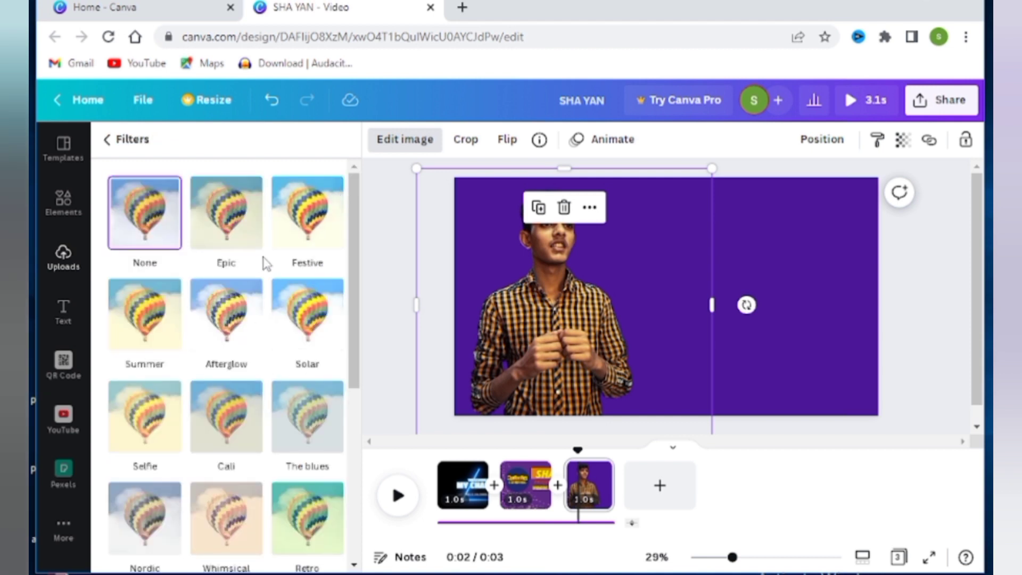
click(223, 234)
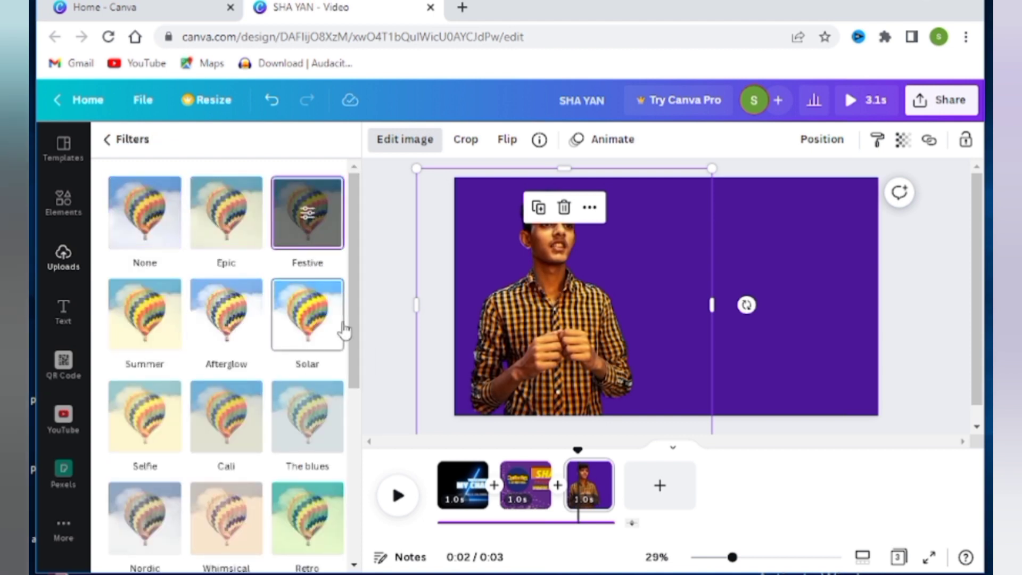
Try the Dalliance, Retro and Summer filters on the photo, and return to Festive
drag(353, 310, 365, 445)
click(241, 410)
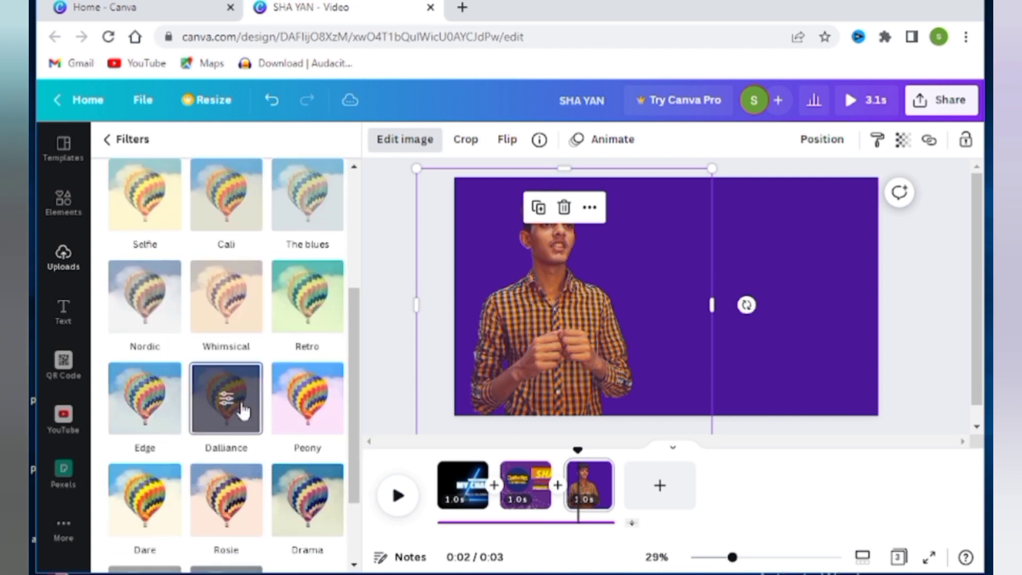
click(338, 326)
drag(361, 338, 357, 297)
scroll(204, 267, up, 3)
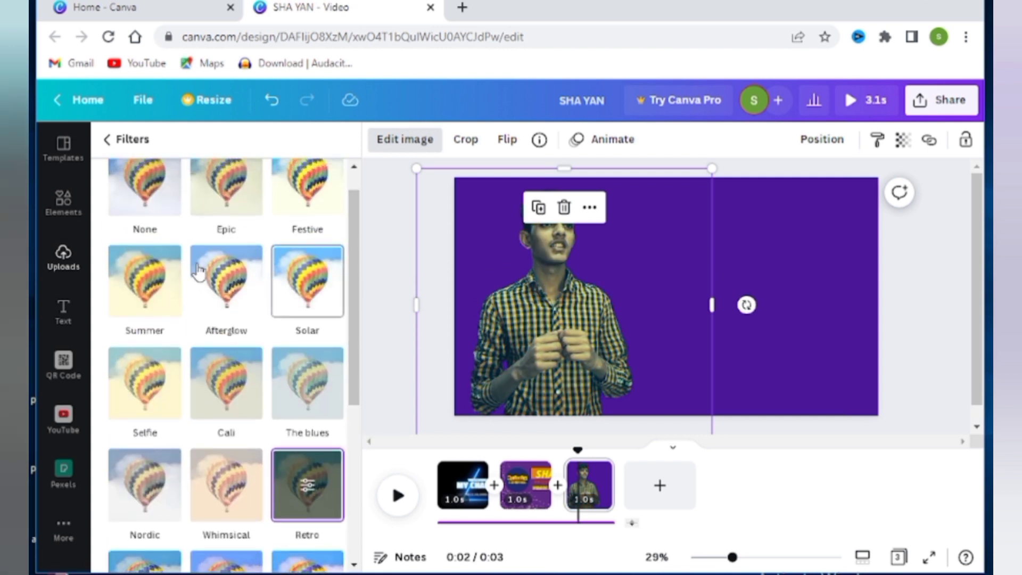
click(154, 280)
scroll(354, 319, up, 1)
click(307, 213)
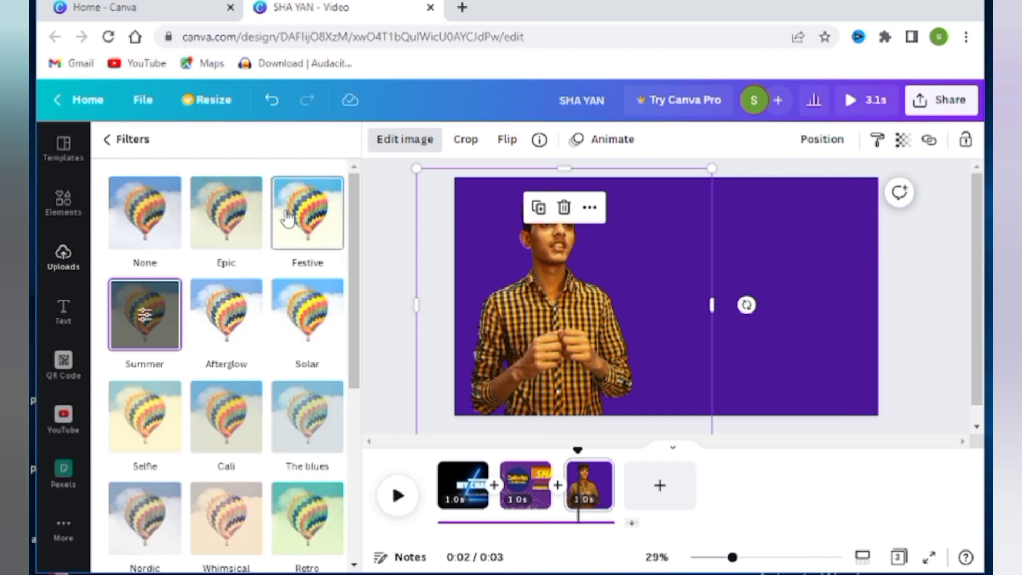
click(396, 300)
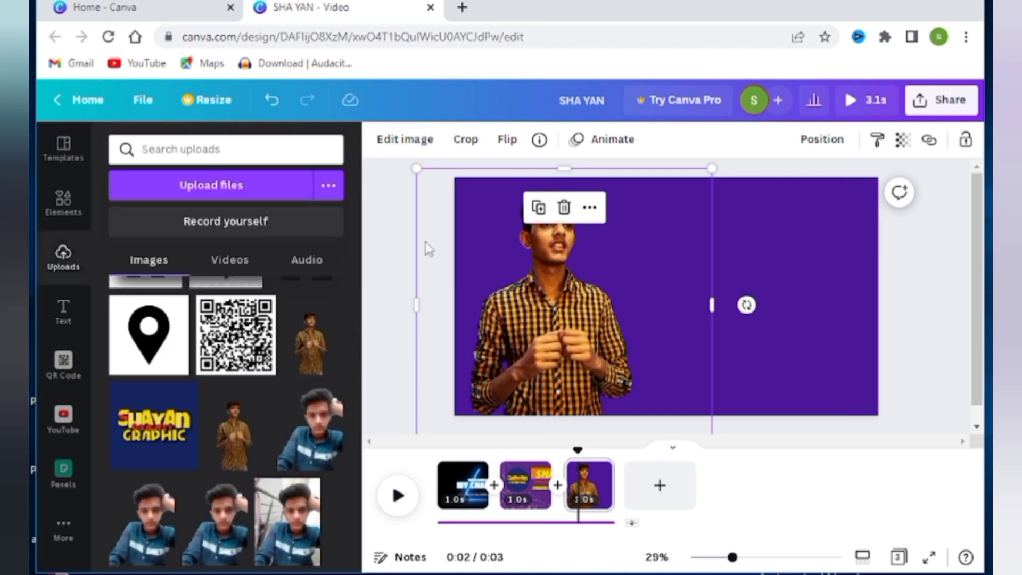
Apply the Pop photo animation to the cut-out photo, playing on enter
click(608, 153)
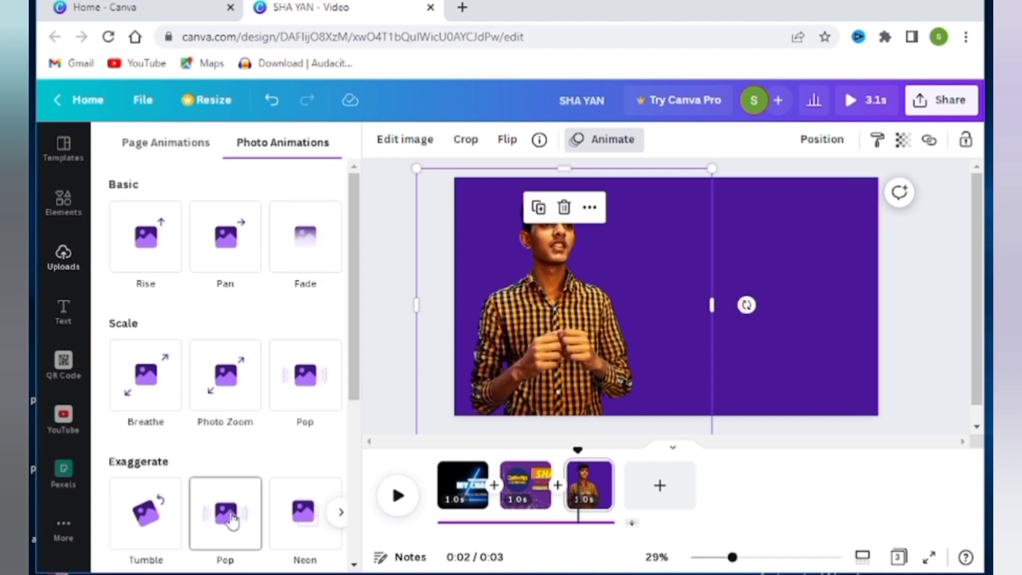
drag(356, 388, 362, 500)
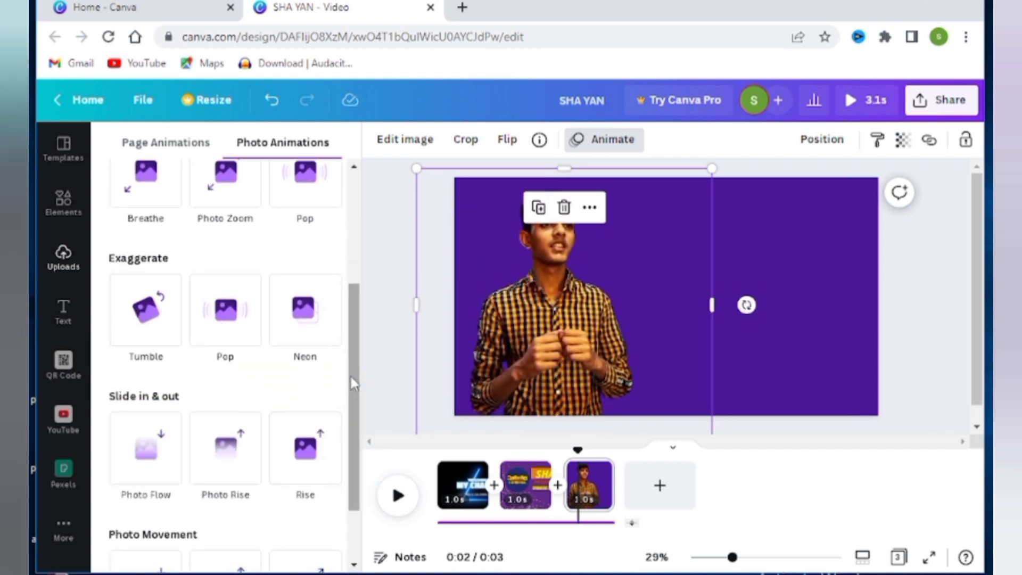
drag(352, 382, 347, 468)
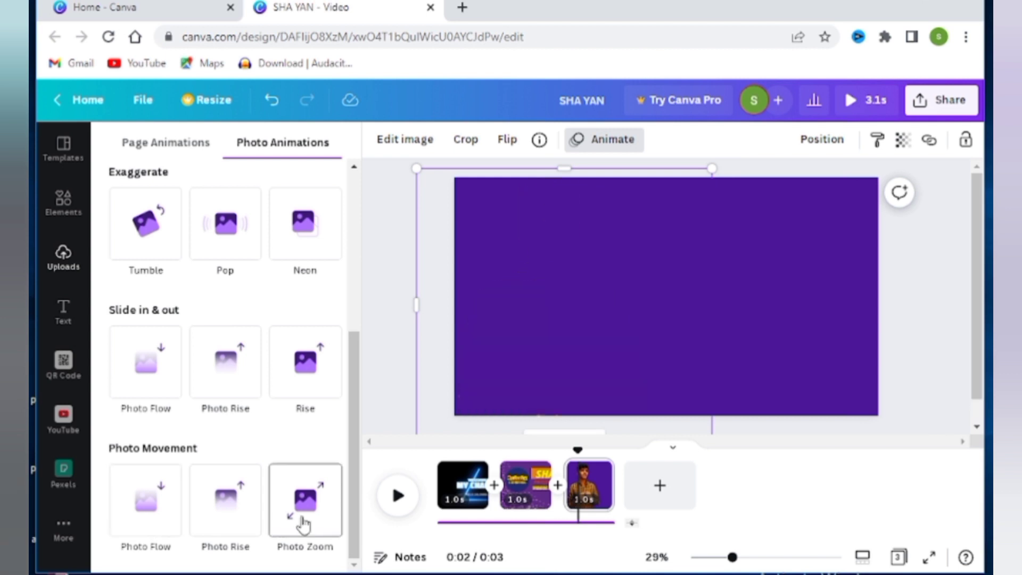
click(223, 224)
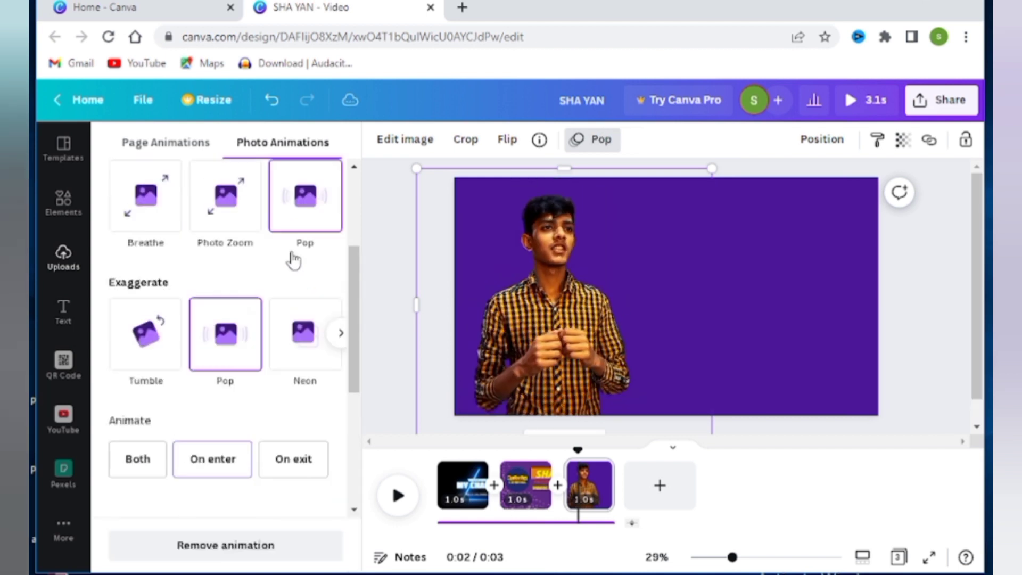
click(388, 303)
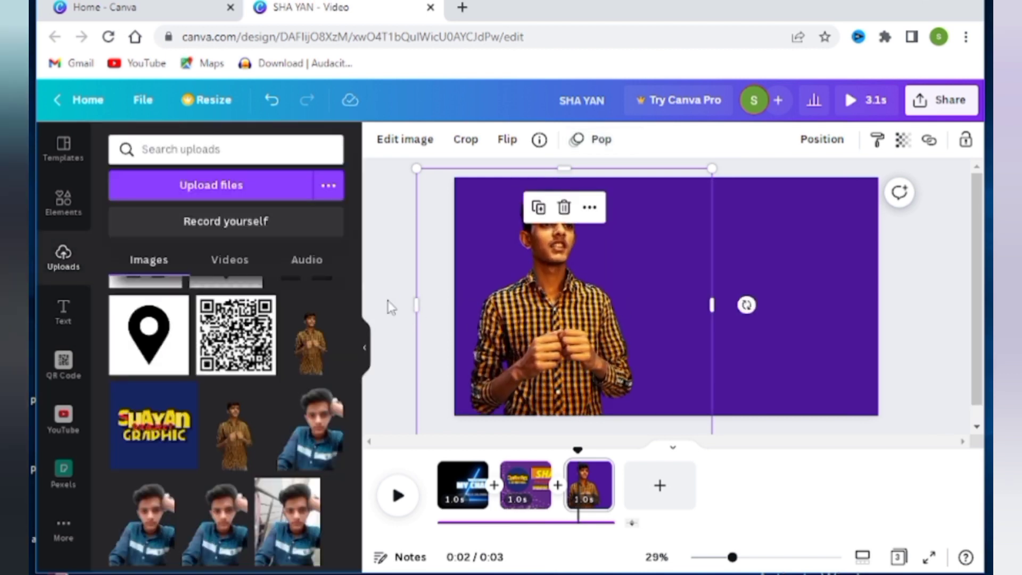
click(405, 280)
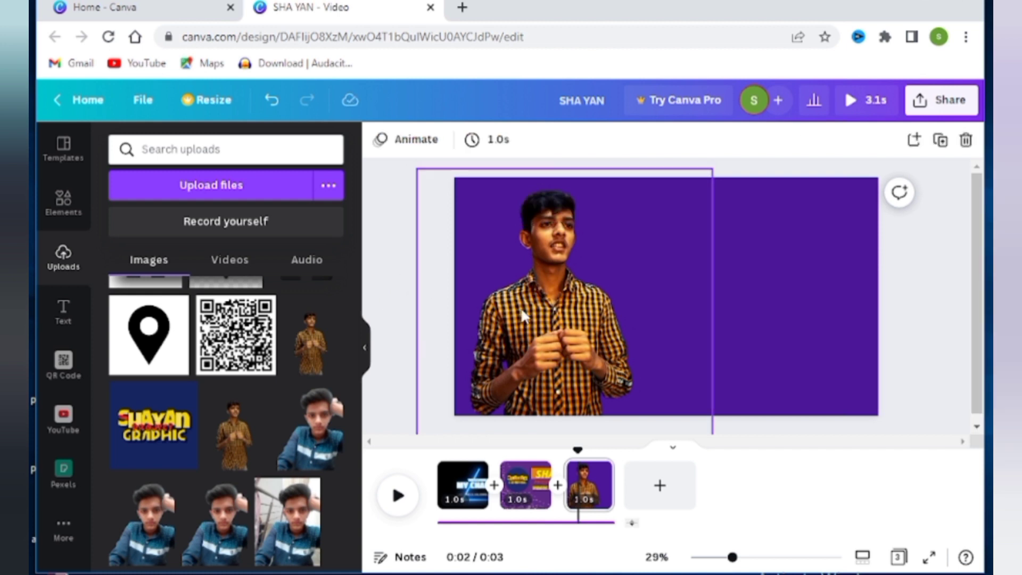
click(520, 307)
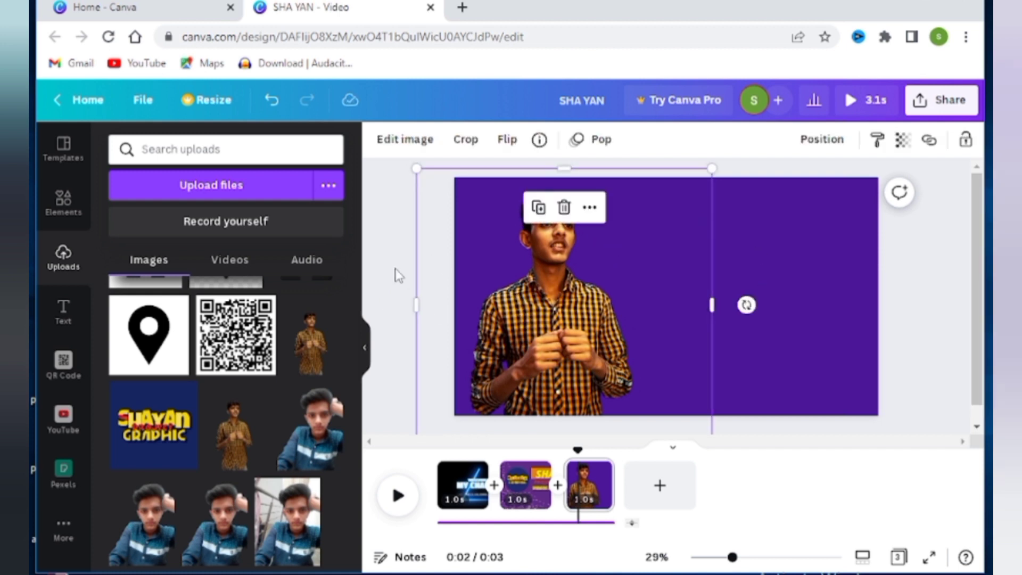
Move the cut-out photo slightly so its frame lines up with the upper edge of the third page
click(389, 239)
click(564, 330)
drag(611, 352, 605, 361)
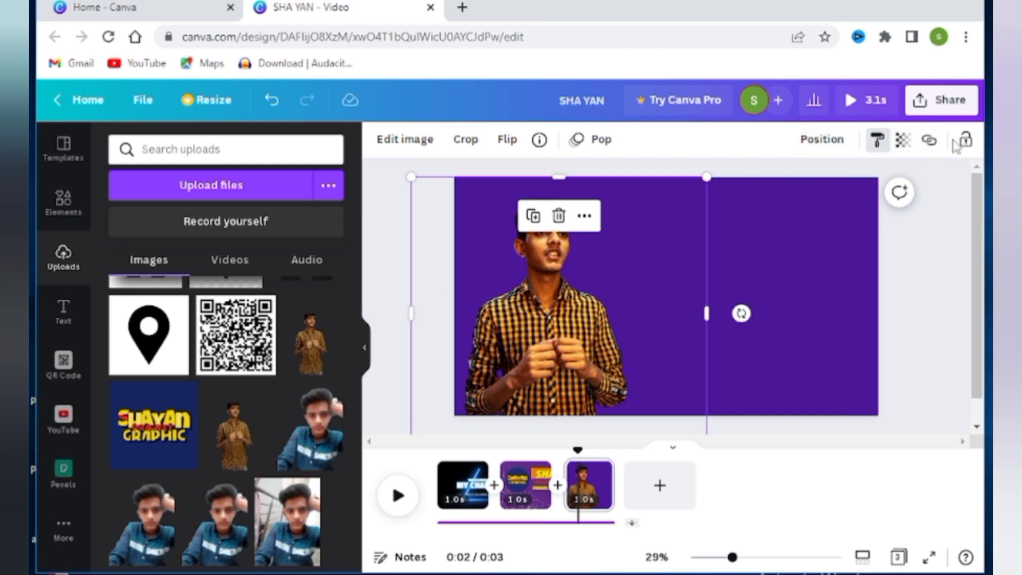
Adjust the cut-out photo's transparency and leave it at 100
click(903, 141)
drag(866, 202, 912, 192)
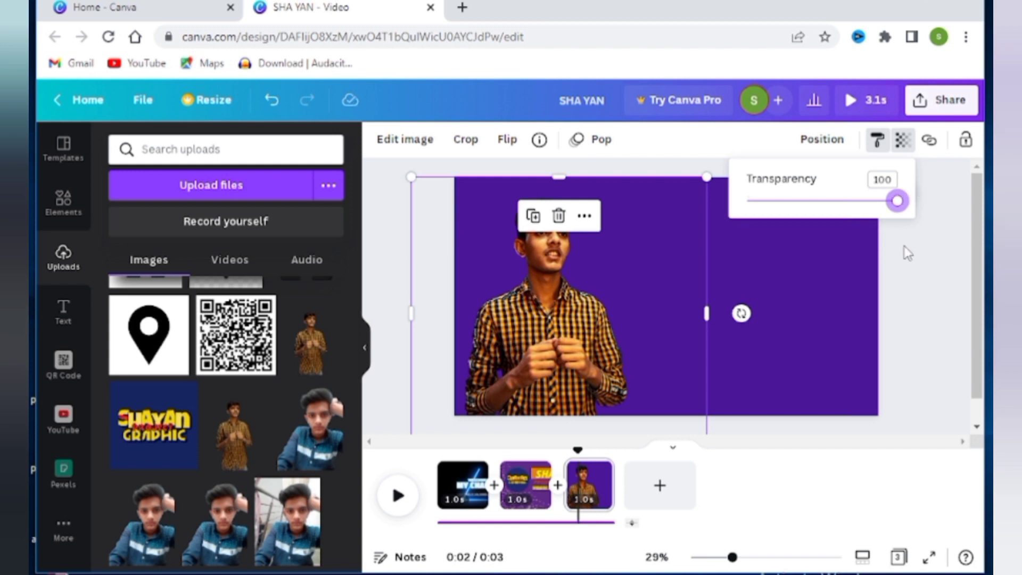
click(908, 281)
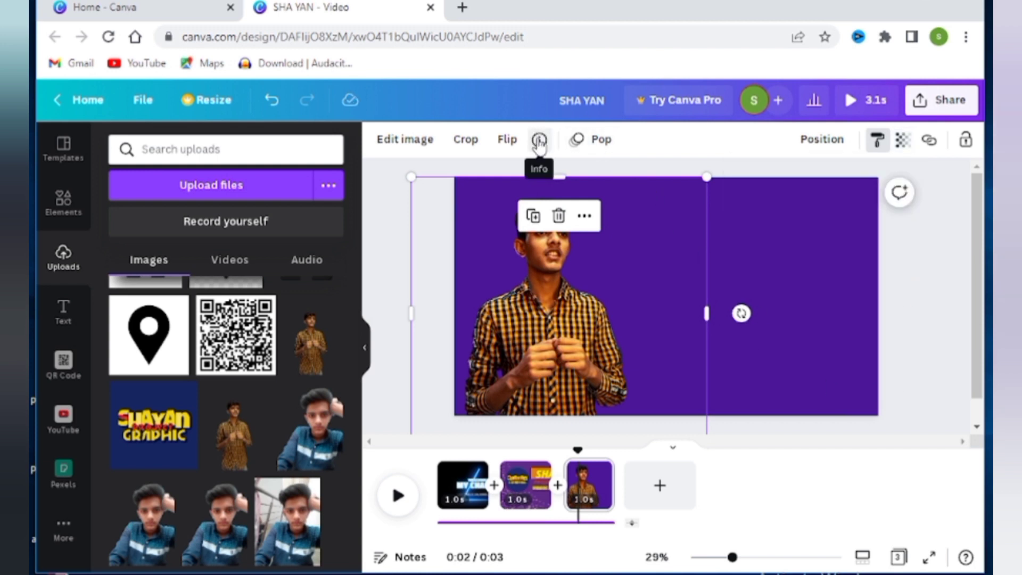
Try flipping the cut-out photo horizontally and back, and open its cropping without altering the crop
click(507, 139)
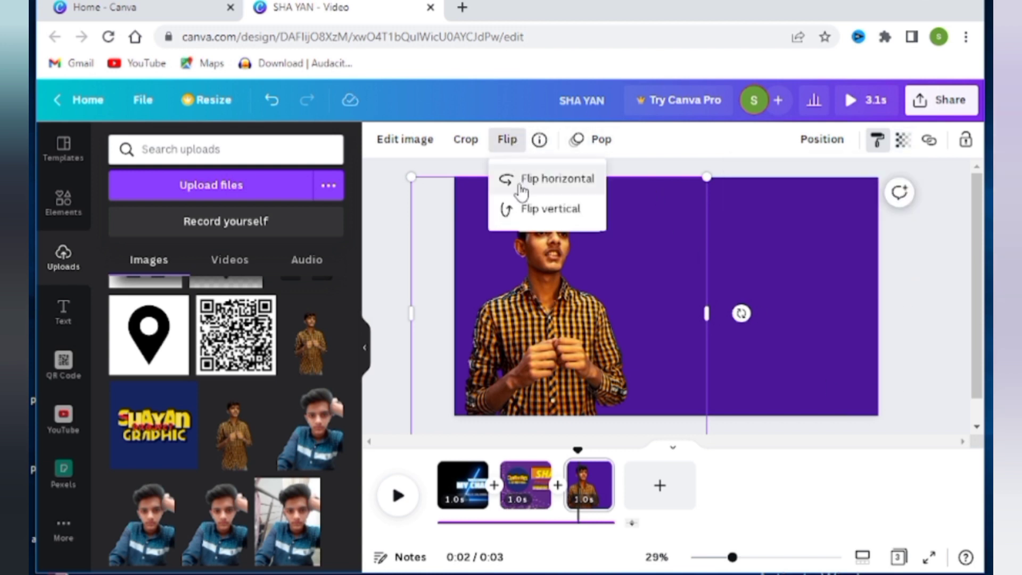
click(521, 183)
click(521, 183)
click(465, 139)
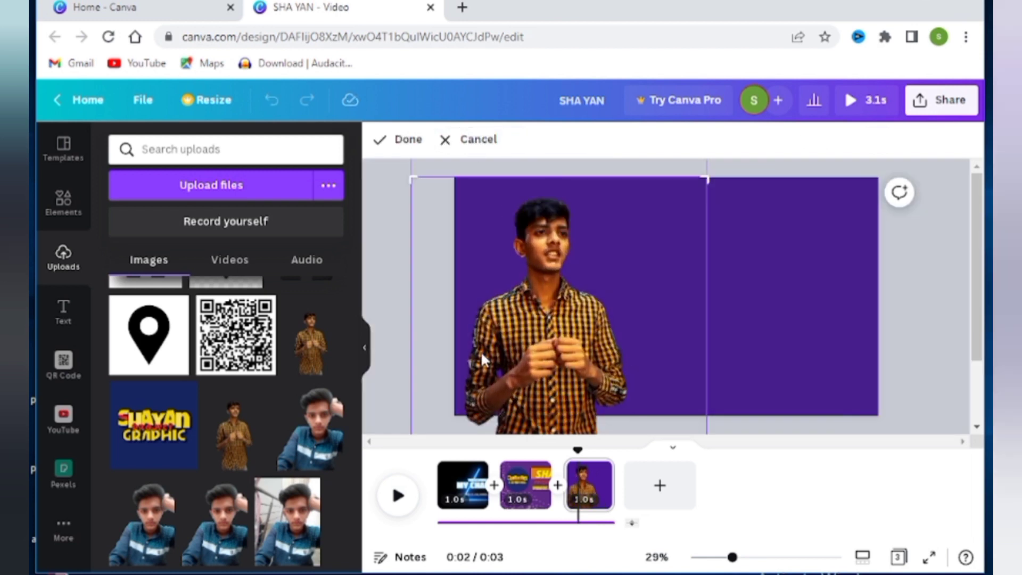
click(404, 140)
click(399, 392)
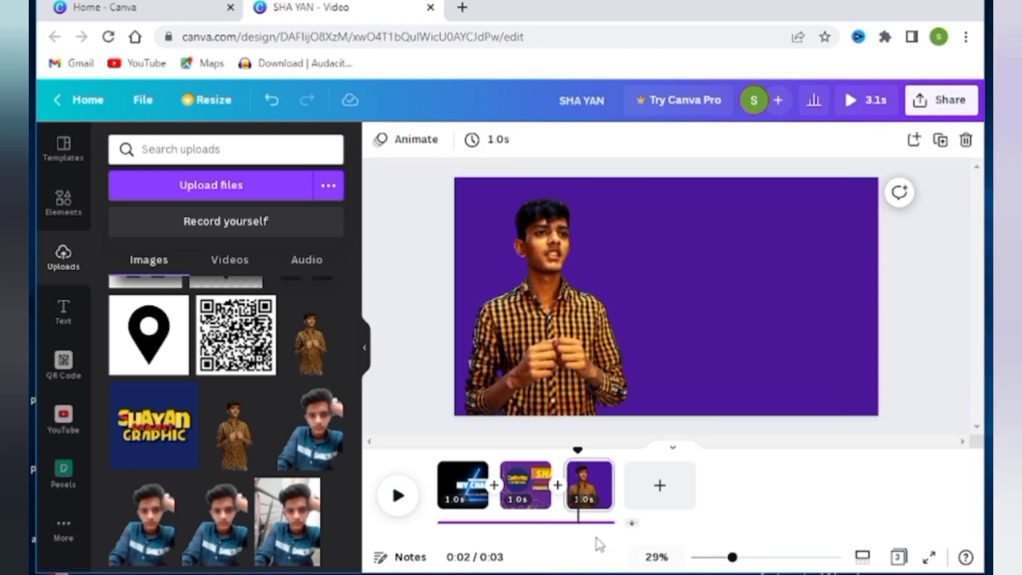
Search the elements for "subscribe animation"
click(63, 203)
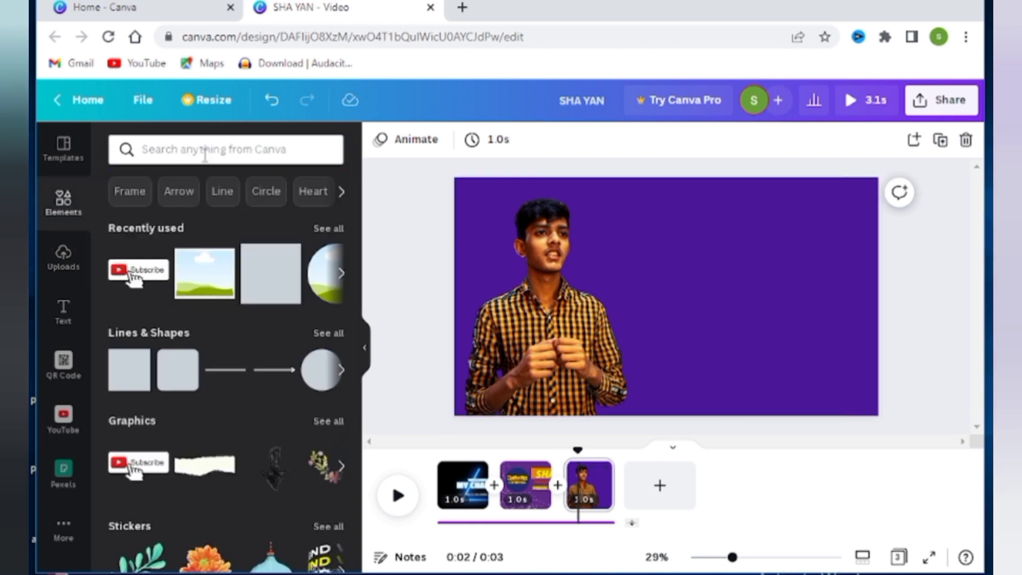
click(205, 151)
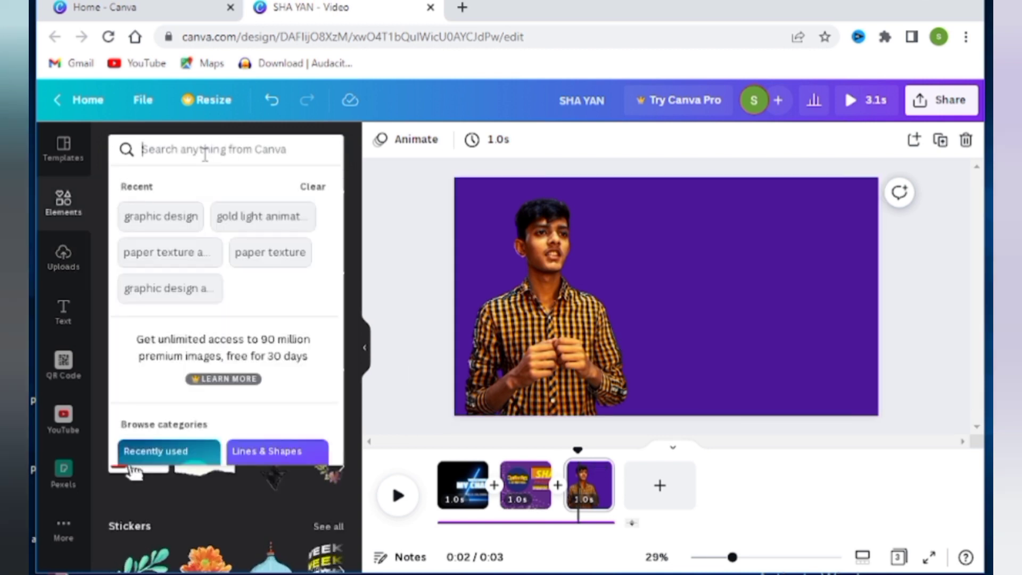
text(subscribe animation)
key(Return)
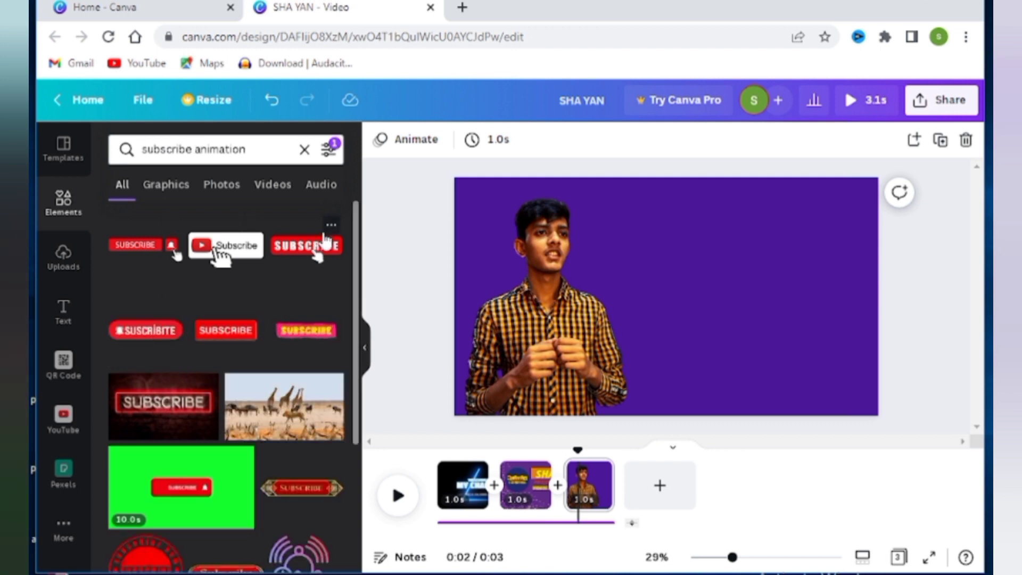
Browse the subscribe animations and add the pink SUBSCRIBE graphic with yellow lettering to the photo page
scroll(346, 330, down, 3)
scroll(351, 324, down, 1)
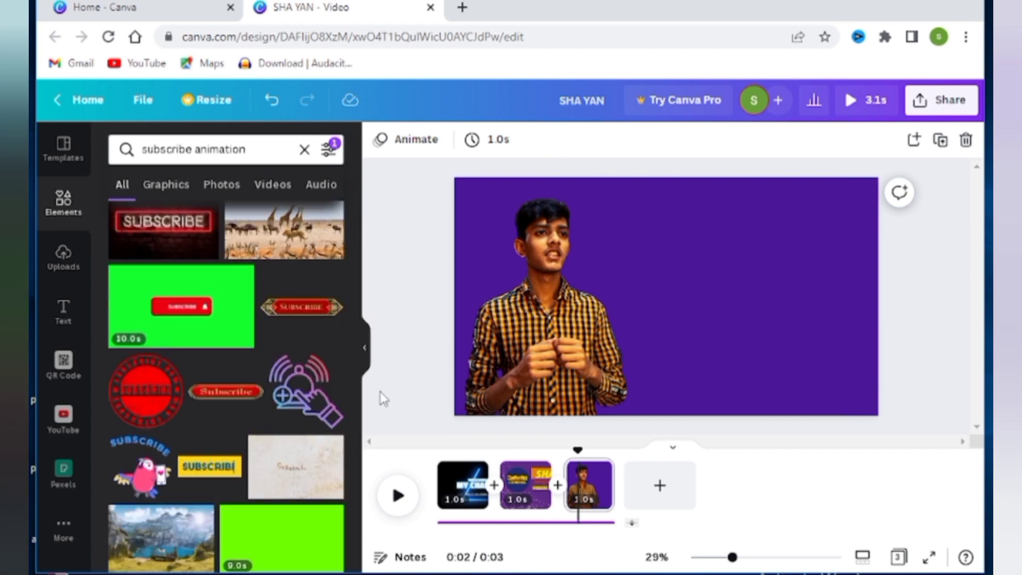
drag(355, 335, 352, 309)
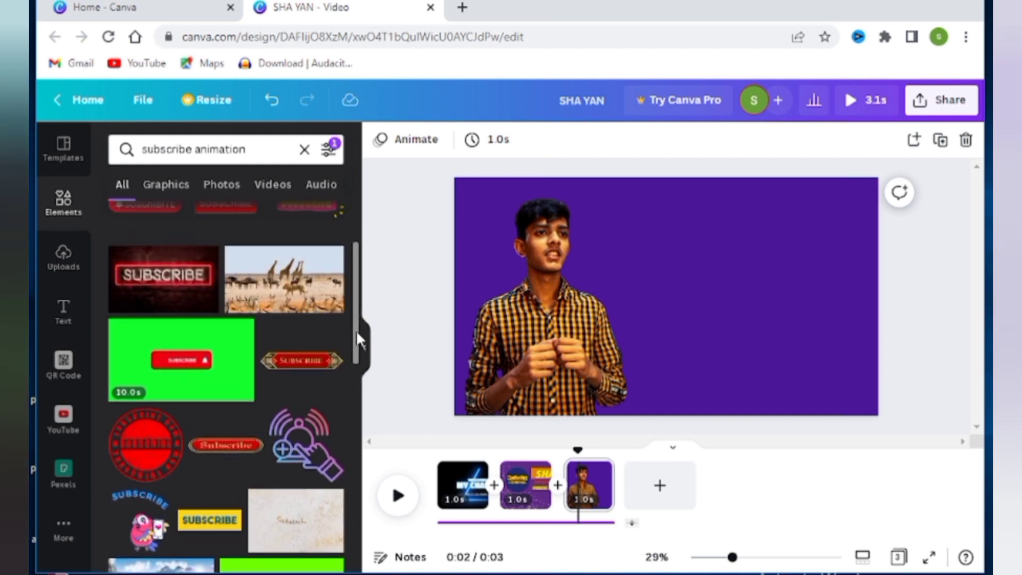
drag(356, 330, 357, 274)
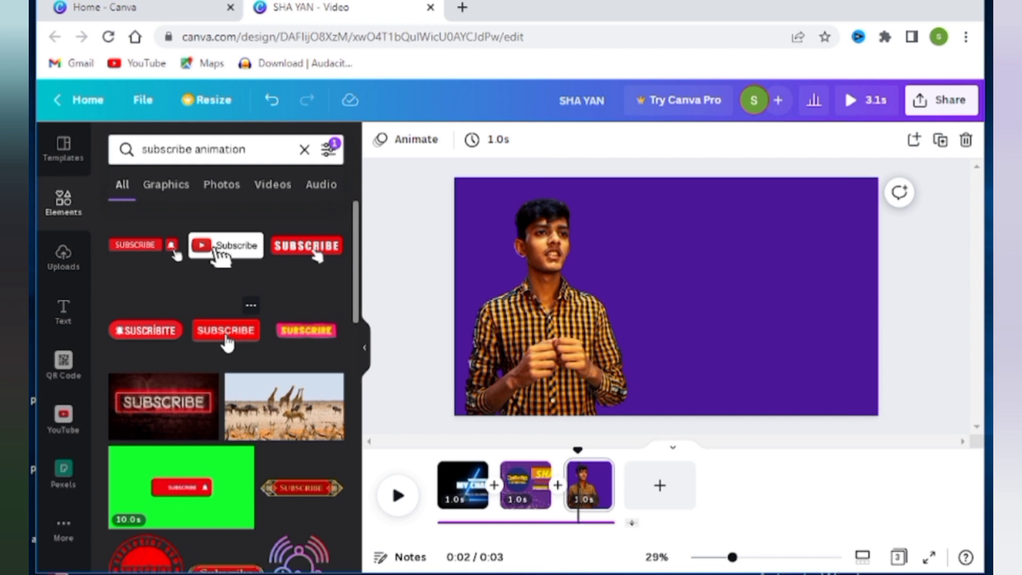
click(314, 338)
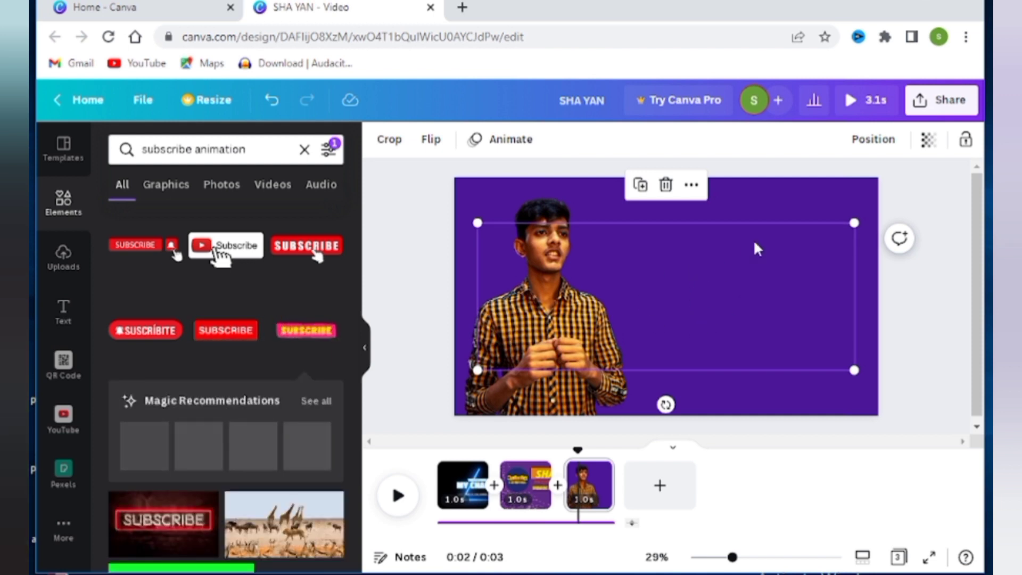
Shrink the SUBSCRIBE graphic and place it in the lower-right corner of the photo page
drag(775, 269, 804, 283)
drag(856, 388, 614, 262)
drag(528, 263, 791, 378)
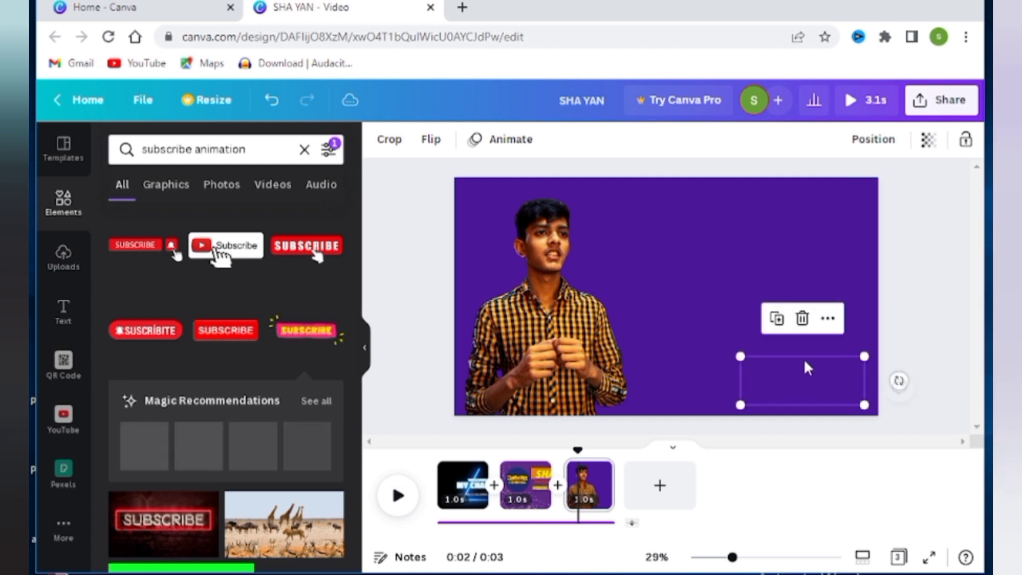
click(897, 350)
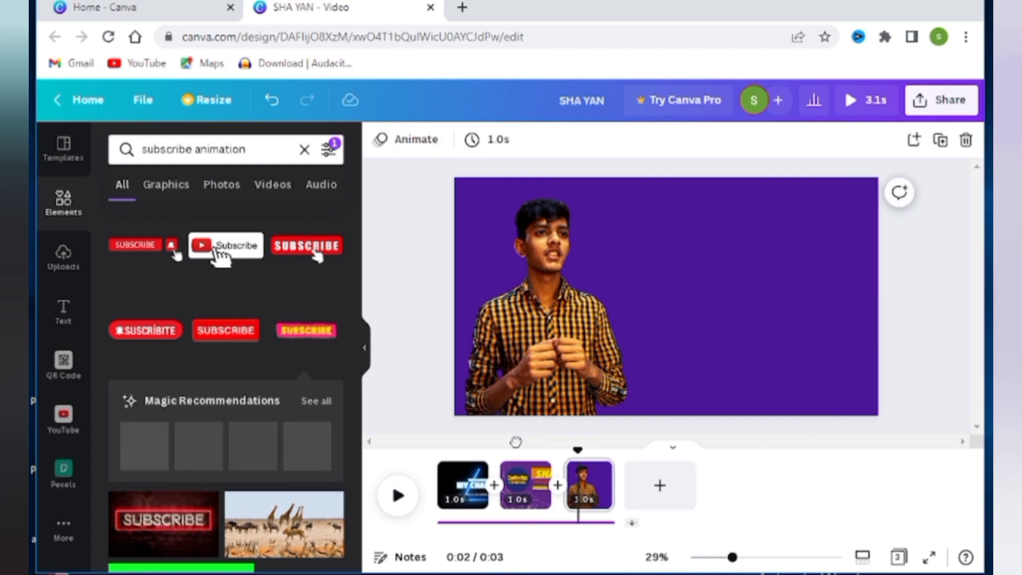
Preview the whole video in full screen from the first page, and close the preview
click(437, 451)
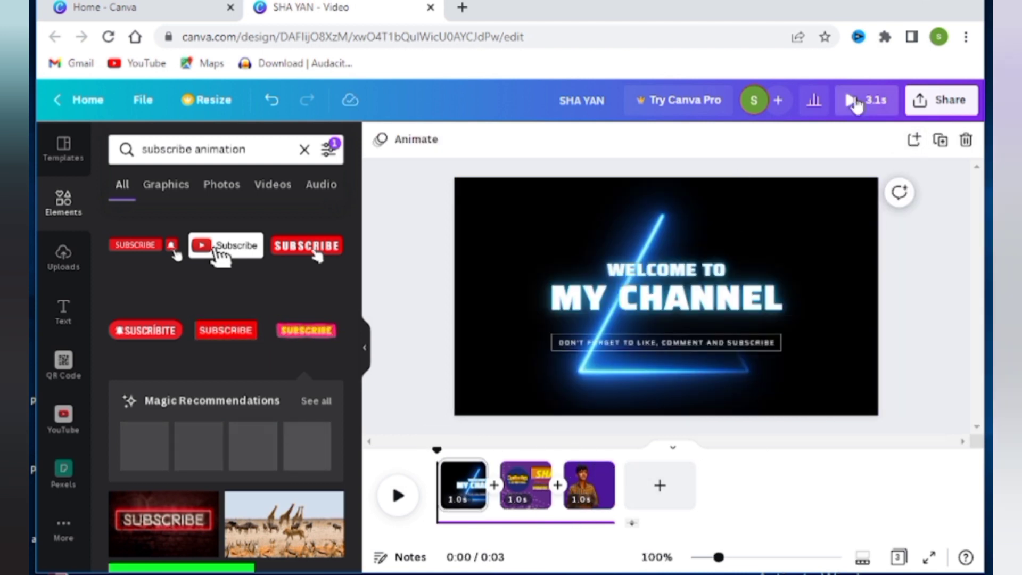
click(855, 105)
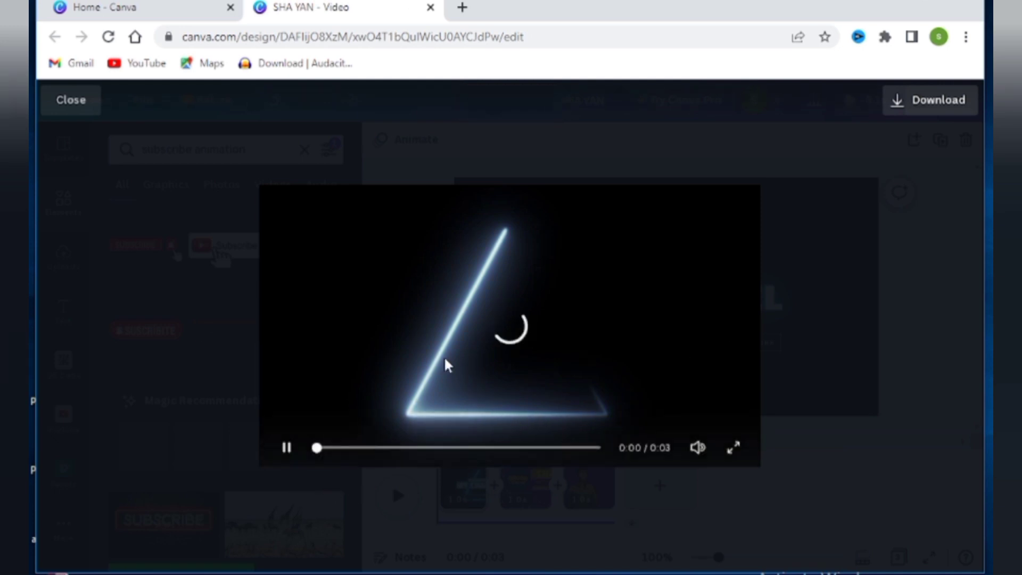
click(733, 449)
click(525, 319)
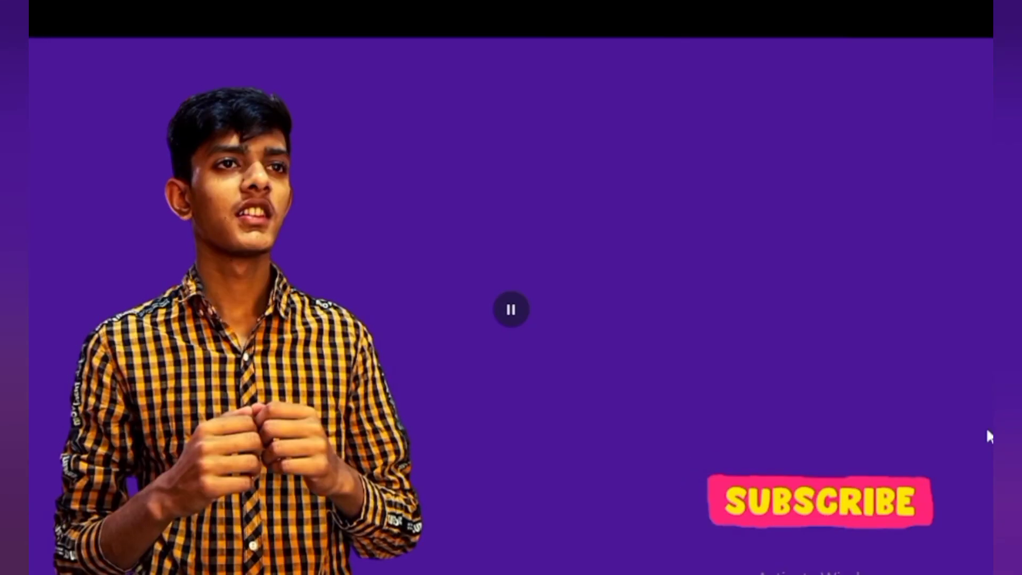
click(510, 6)
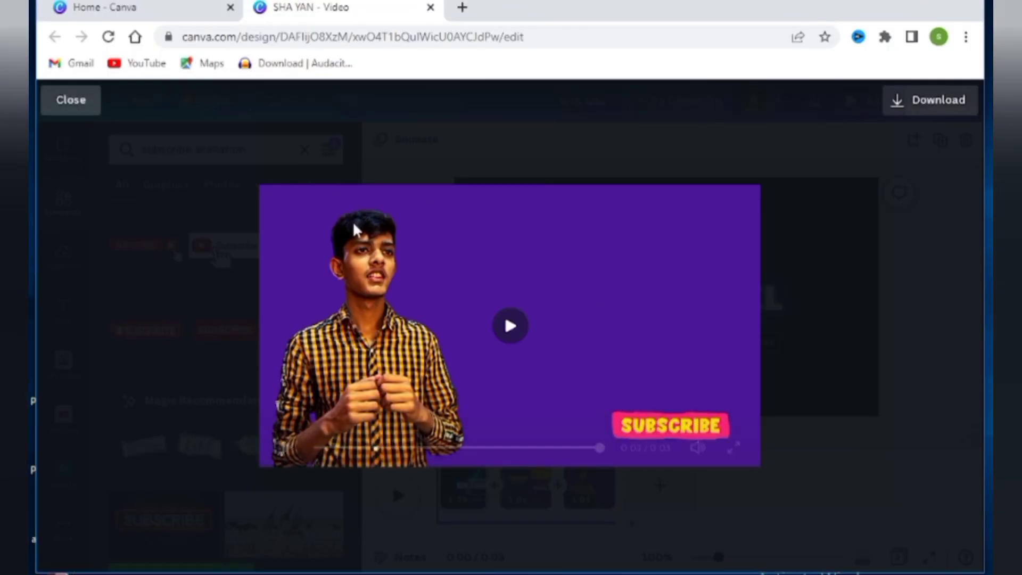
click(71, 101)
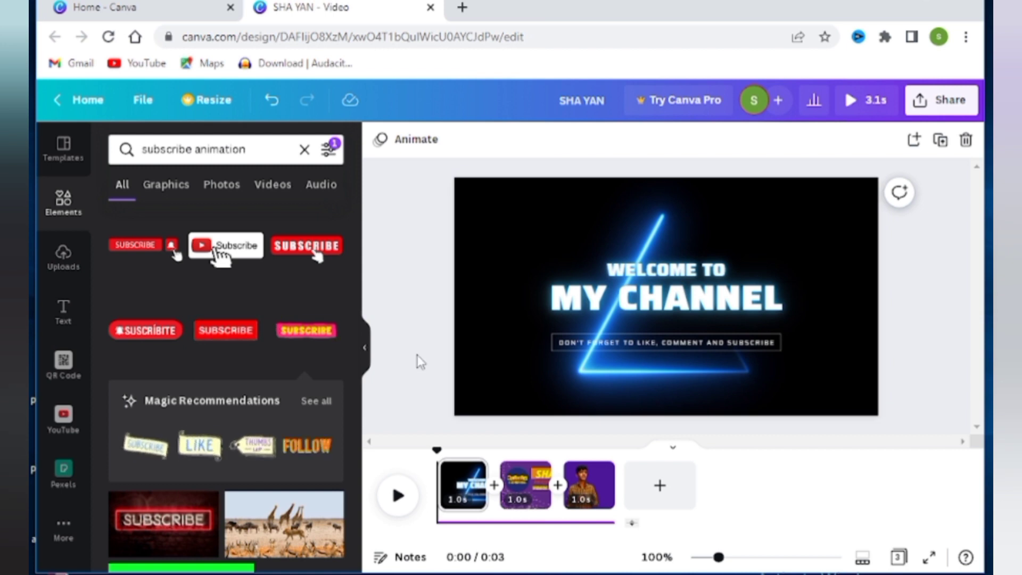
Undo the last change and search the elements for "like animation"
key(ctrl+z)
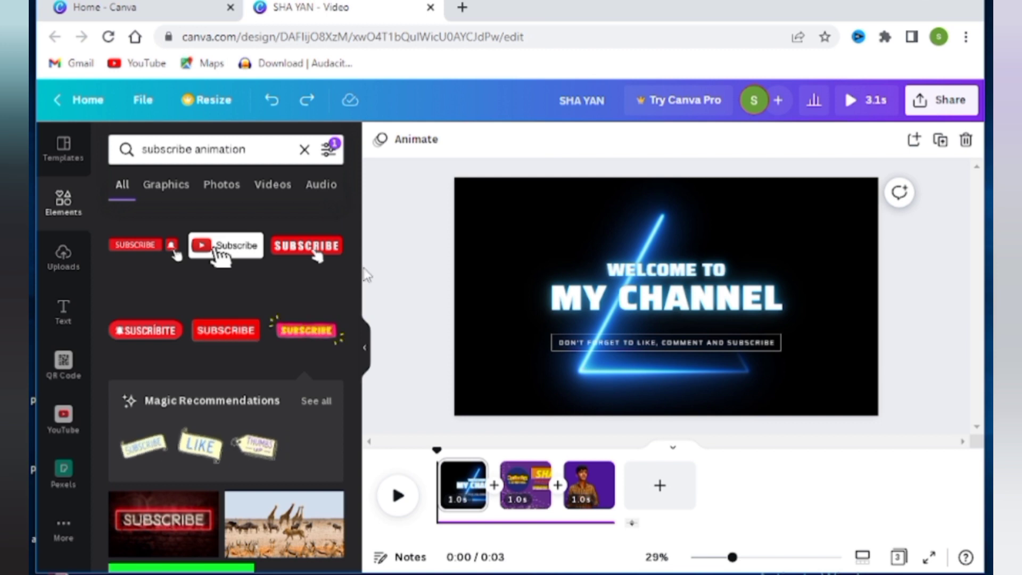
double_click(193, 147)
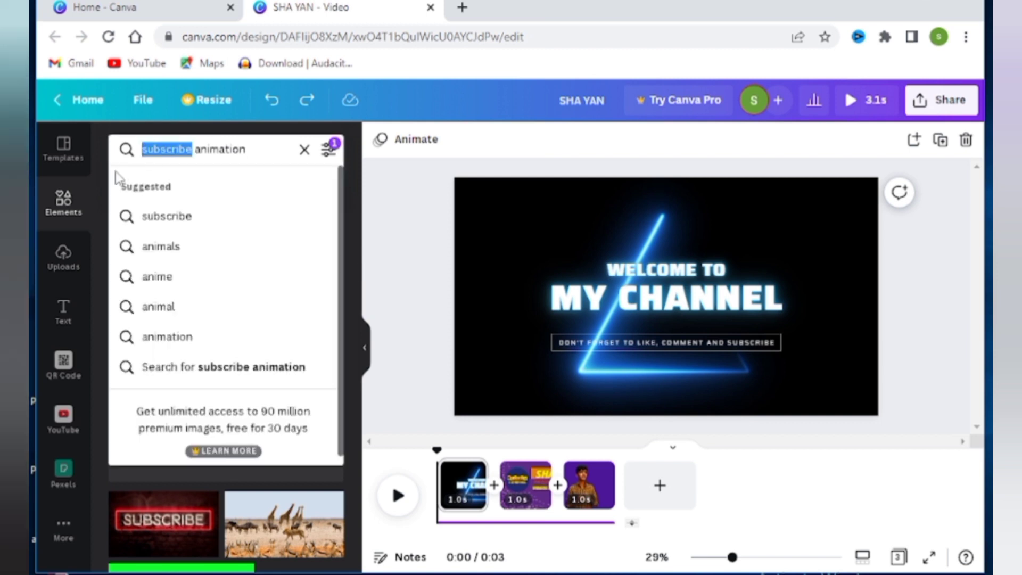
text(like)
key(Return)
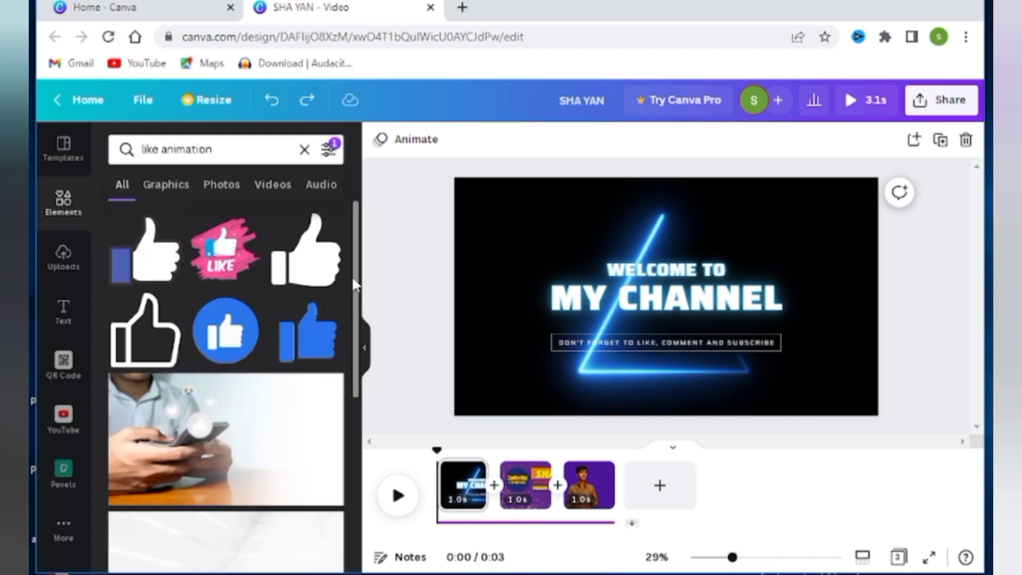
Add the round blue thumbs-up animation to the third page, shrink it and place it just above the SUBSCRIBE graphic
drag(354, 282, 353, 330)
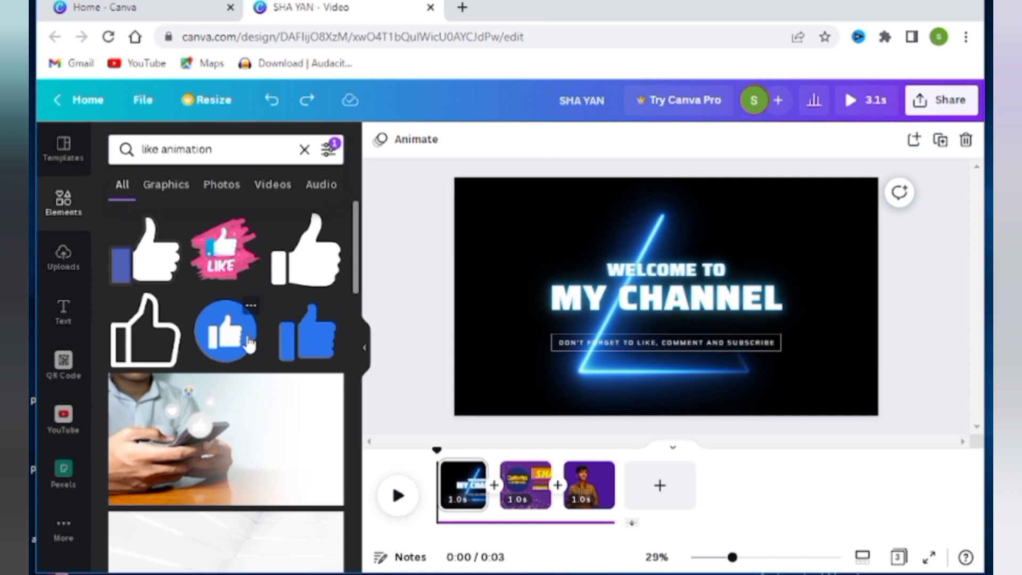
click(249, 343)
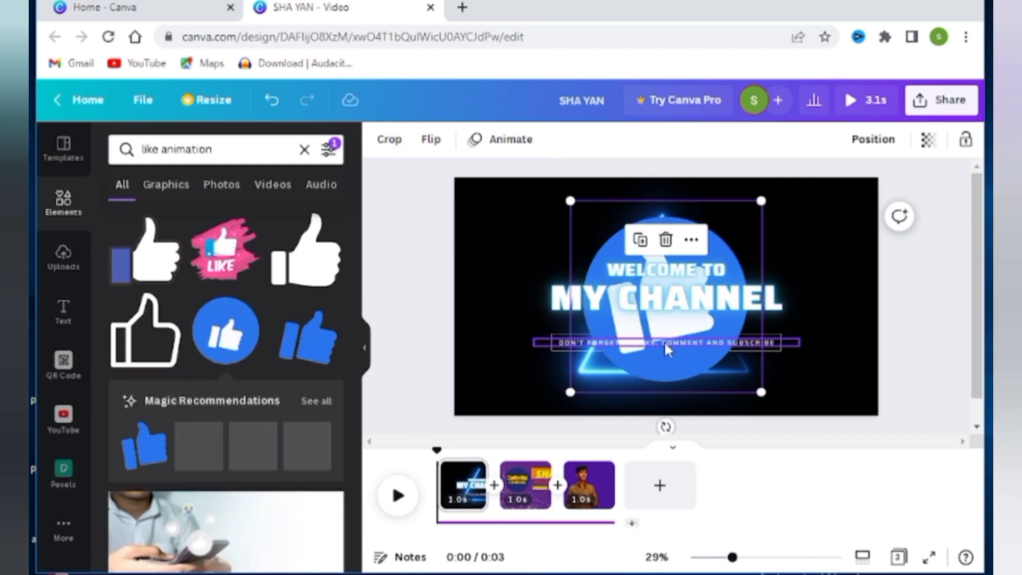
drag(635, 372, 596, 498)
drag(679, 354, 782, 226)
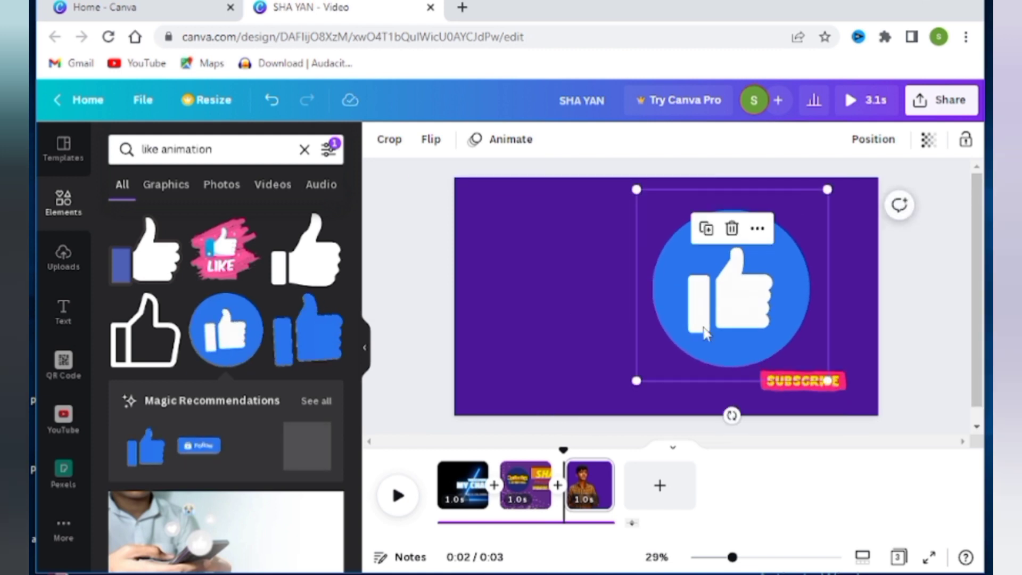
drag(827, 380, 792, 346)
click(908, 312)
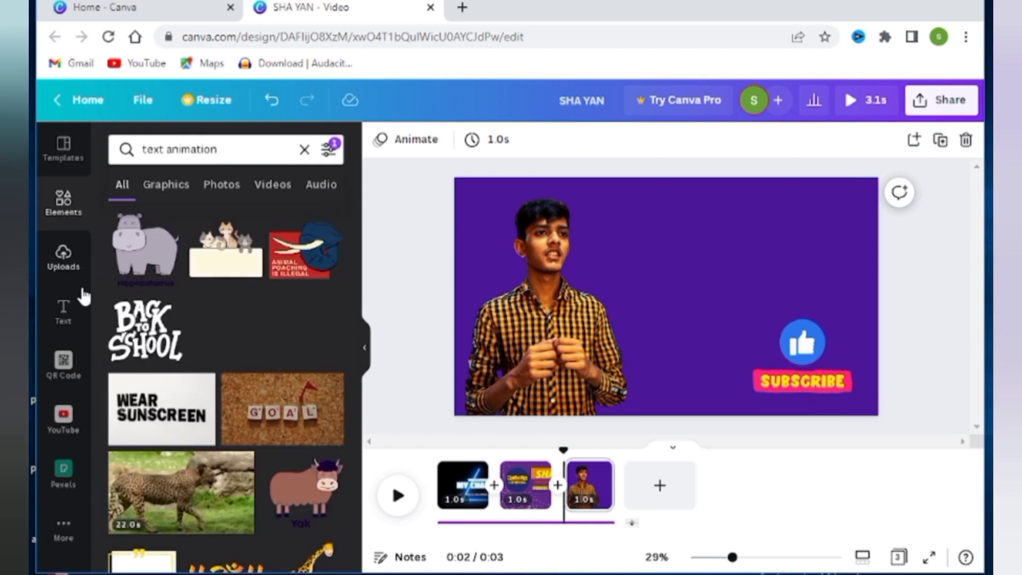
Browse the text styles and add a plain heading to the photo page
click(67, 313)
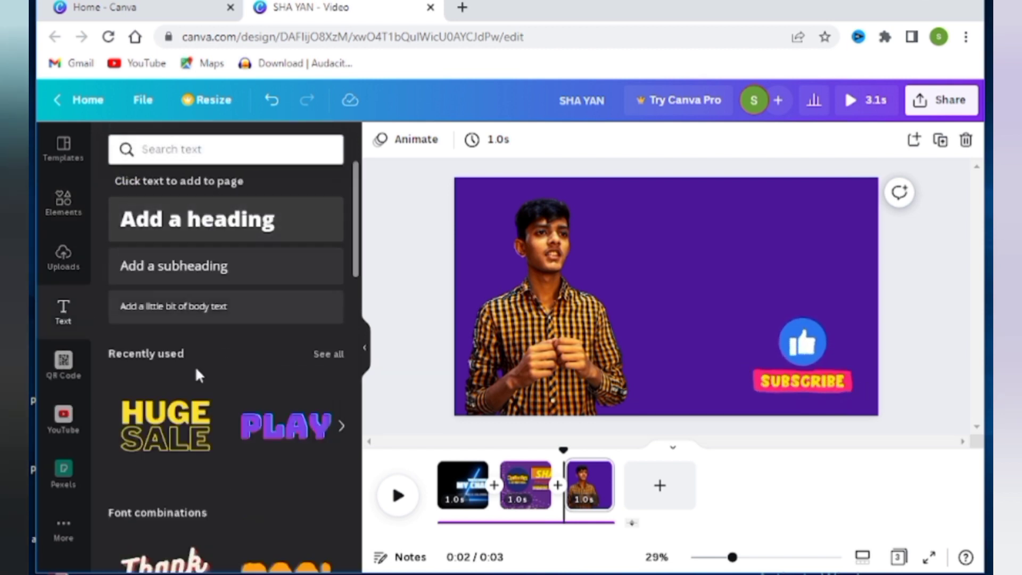
scroll(347, 307, down, 5)
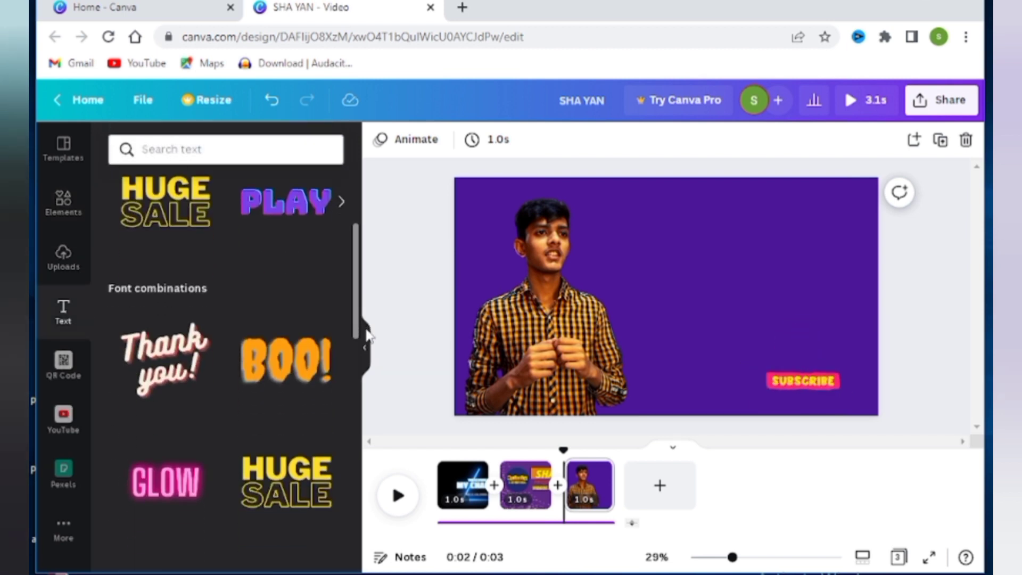
scroll(370, 330, up, 2)
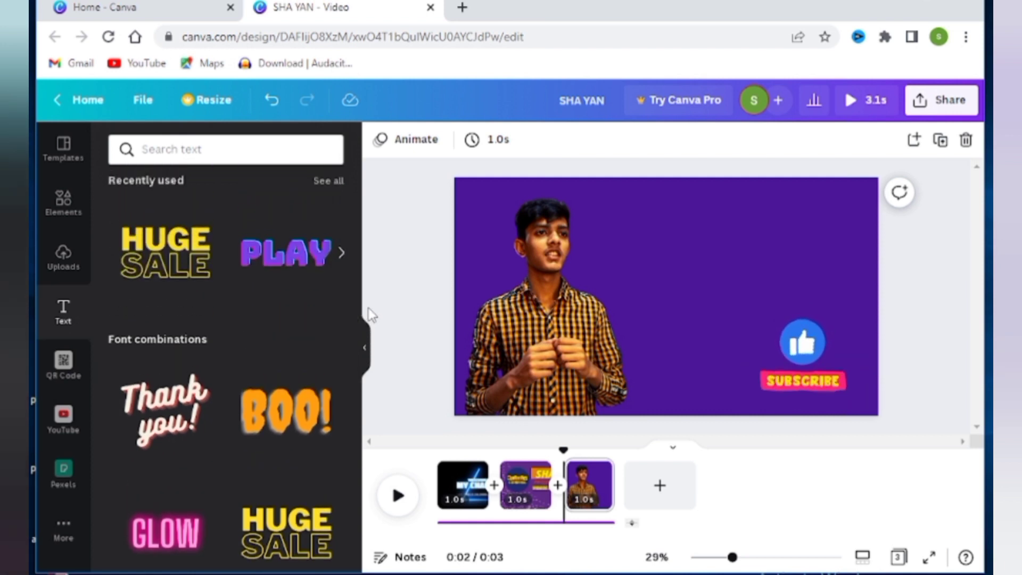
drag(357, 277, 368, 532)
click(54, 308)
click(246, 229)
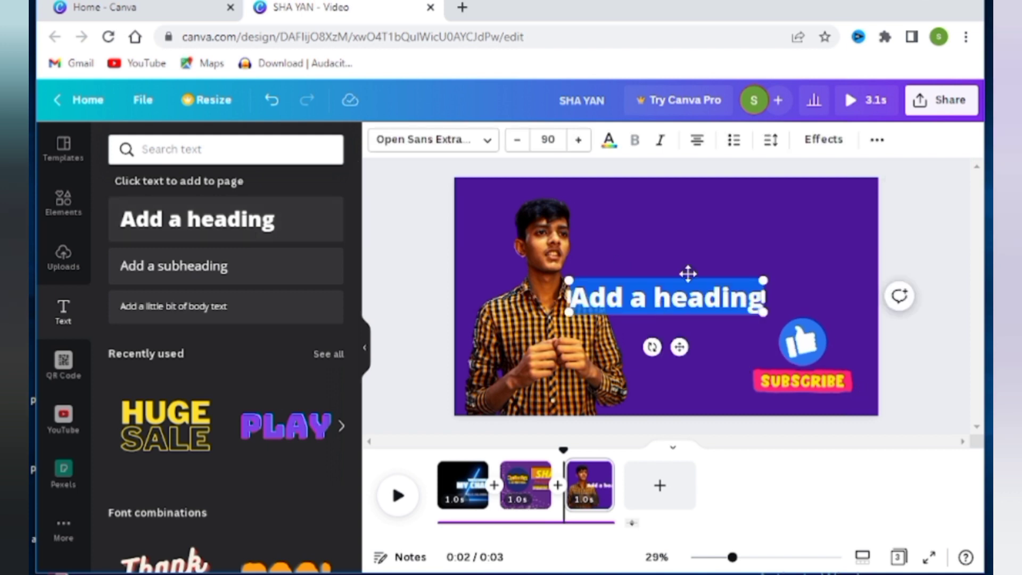
Replace the heading's placeholder text with the presenter's full name in lowercase and colour it yellow
key(BackSpace)
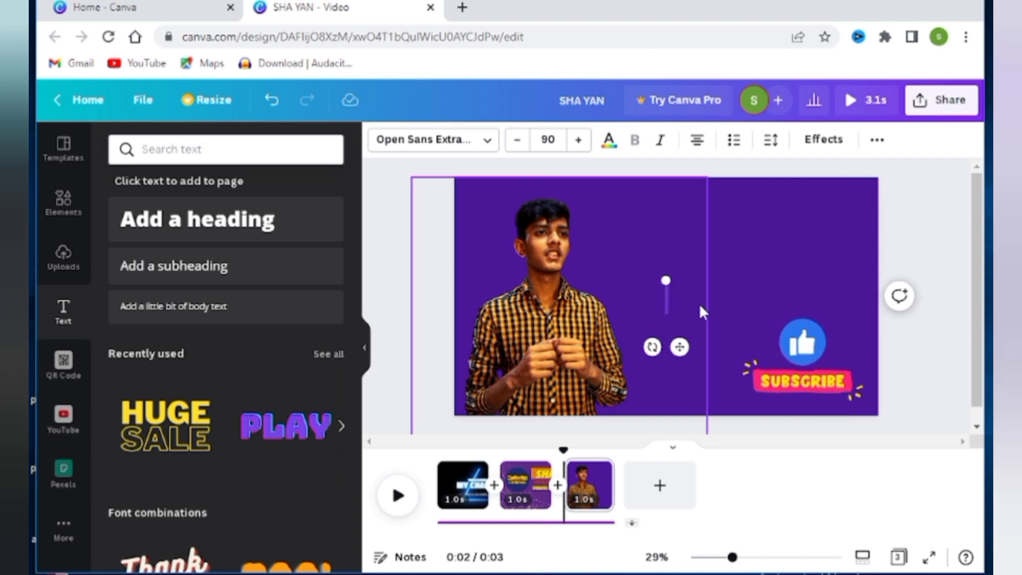
text(shaayn)
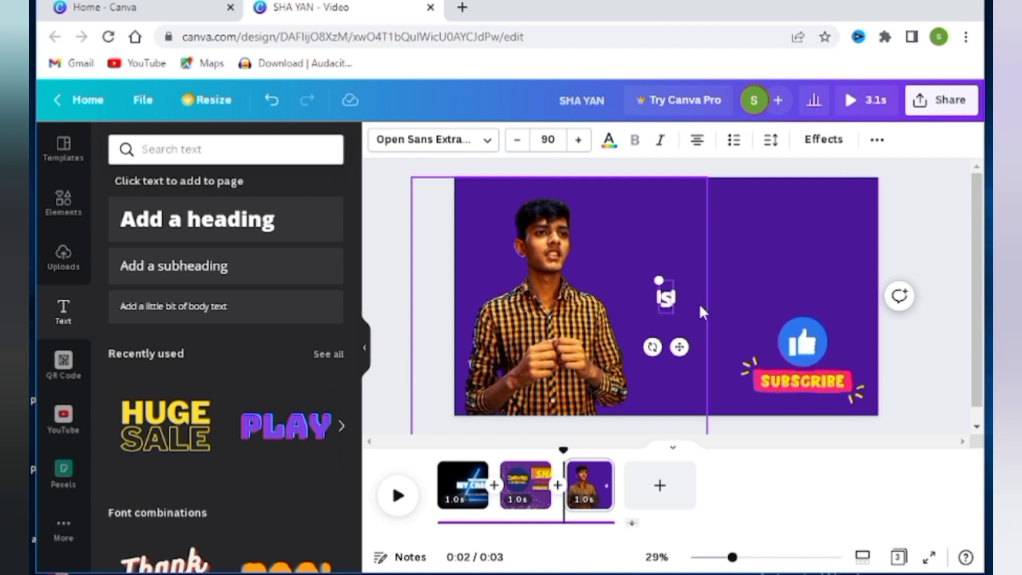
key(BackSpace)
key(BackSpace)
key(BackSpace)
text(yan shams uddin)
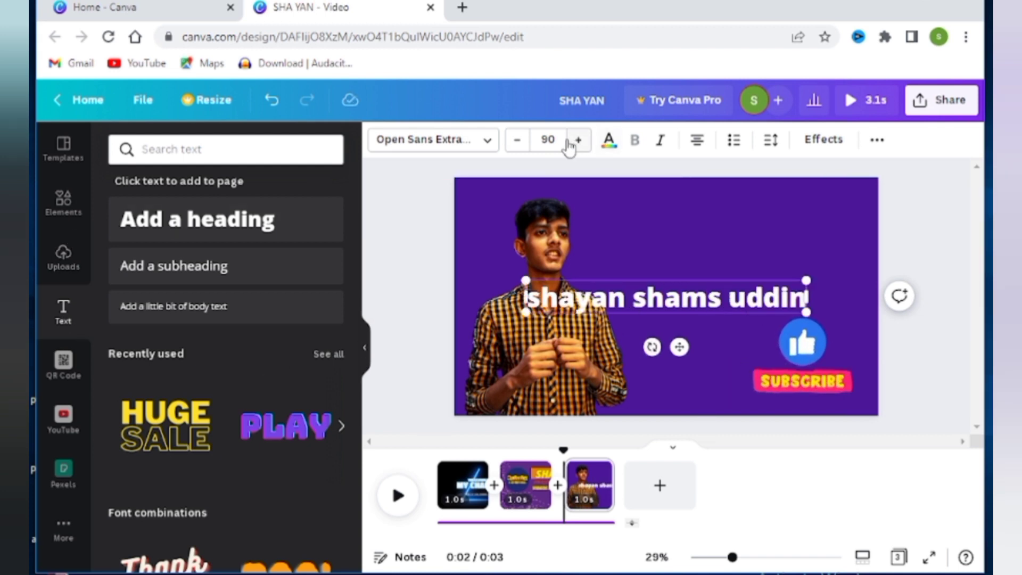
click(610, 141)
click(205, 259)
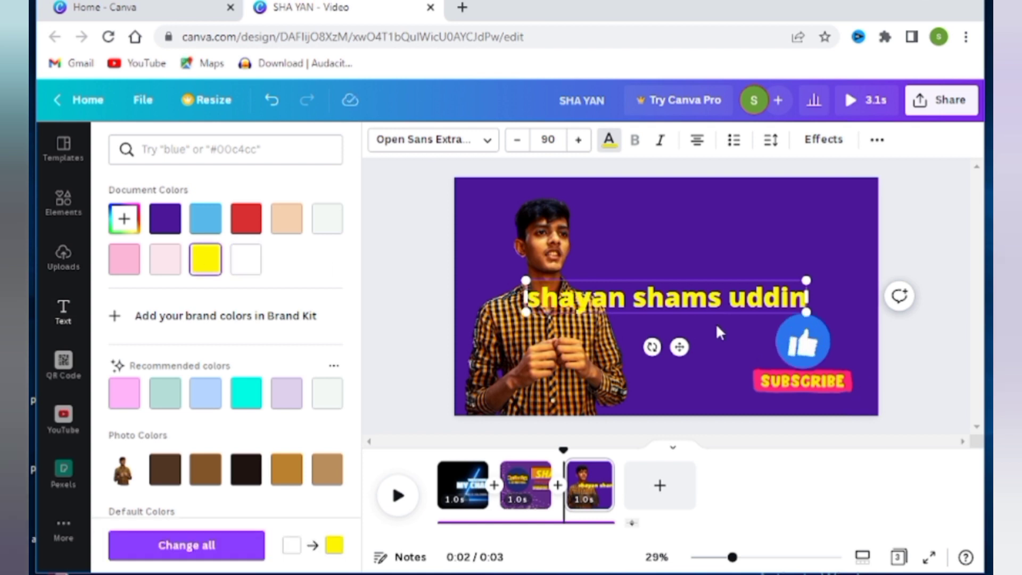
Move the yellow name heading up beside the presenter's head, level with his face
drag(678, 346, 740, 301)
click(421, 298)
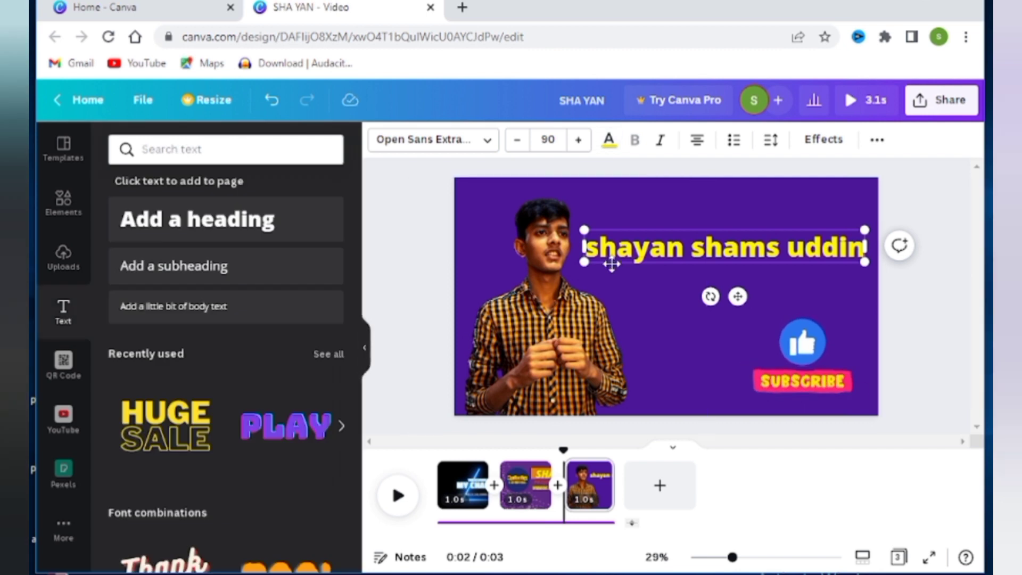
click(416, 277)
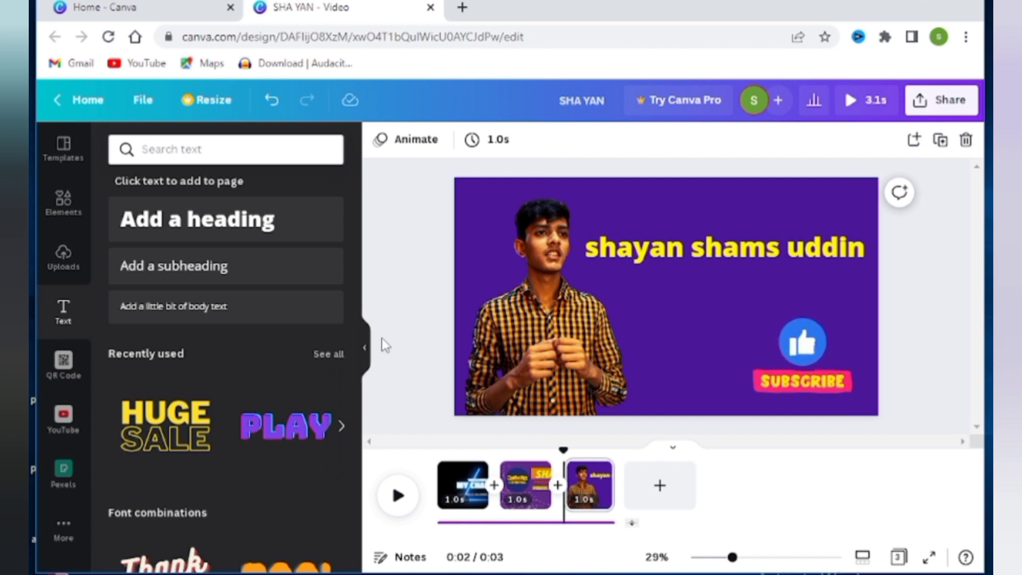
Search the elements for "ratangle" and look through the rectangle graphics
click(63, 201)
click(193, 150)
text(ratangle)
key(Return)
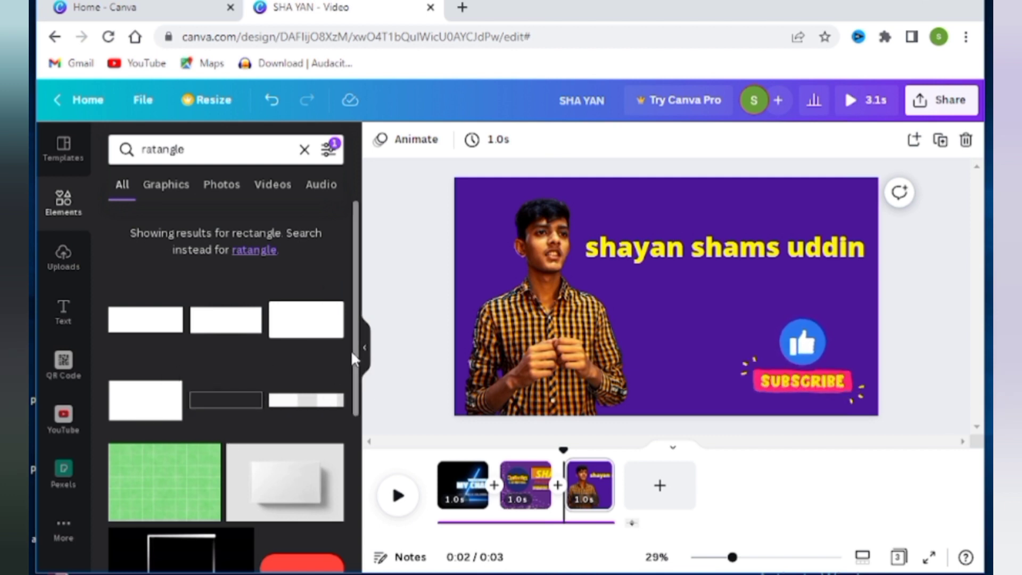
scroll(357, 411, down, 6)
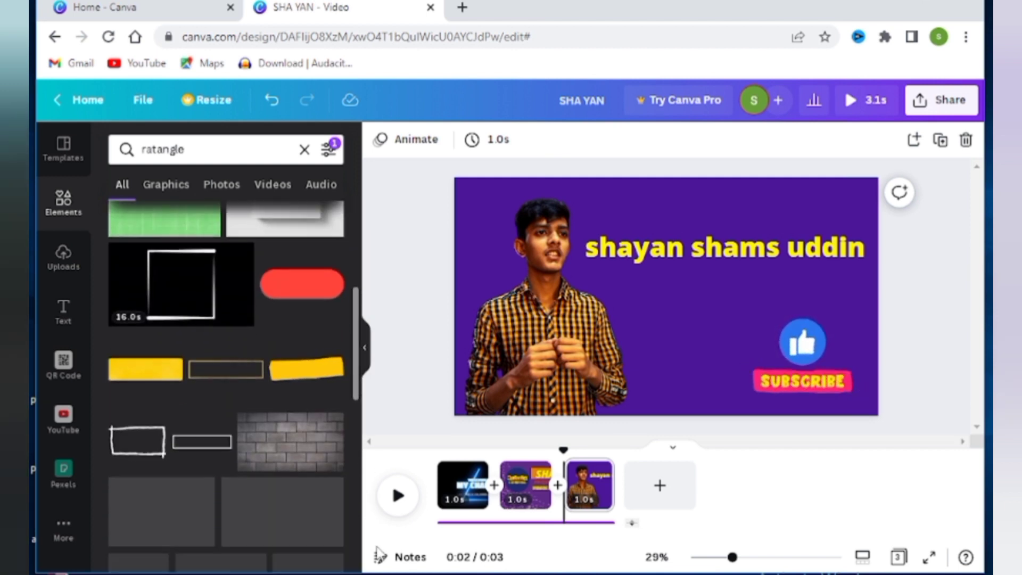
scroll(242, 320, up, 1)
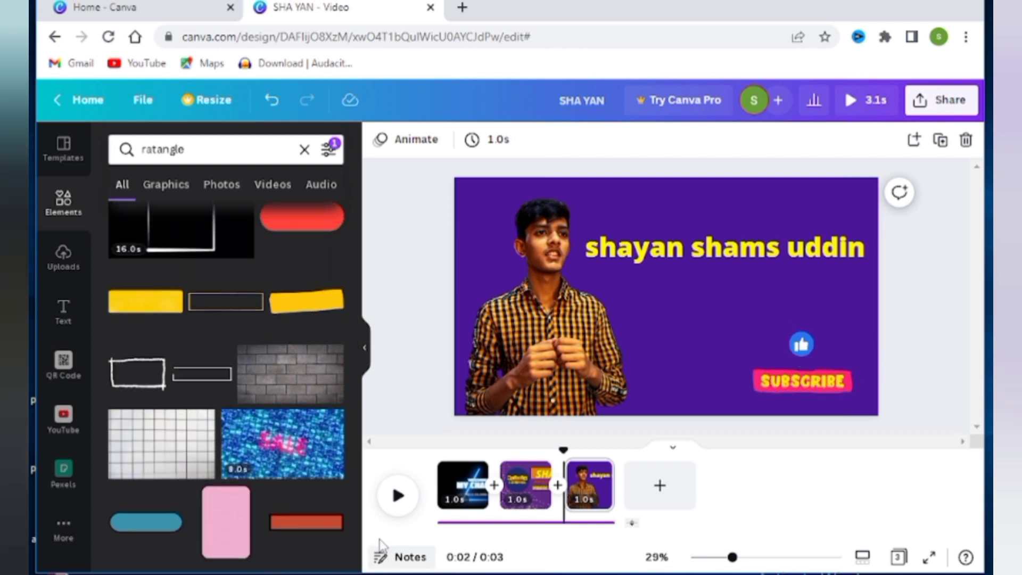
Add the red rectangle with the black border to the third page, place it over the name heading and enlarge it to span the whole name
click(303, 538)
drag(667, 294, 666, 250)
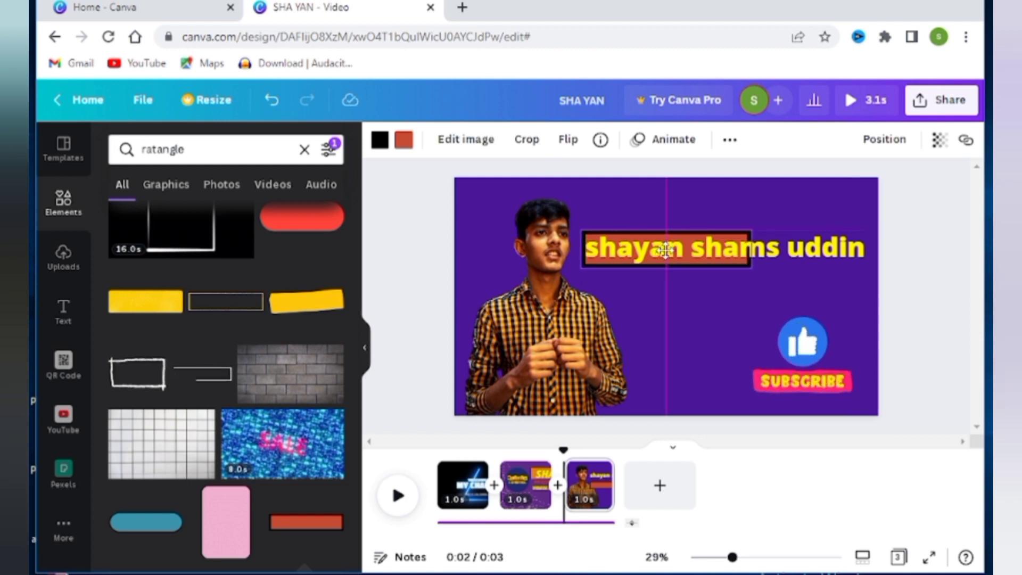
drag(753, 266, 884, 244)
Centre the yellow name text inside the red rectangle
click(796, 249)
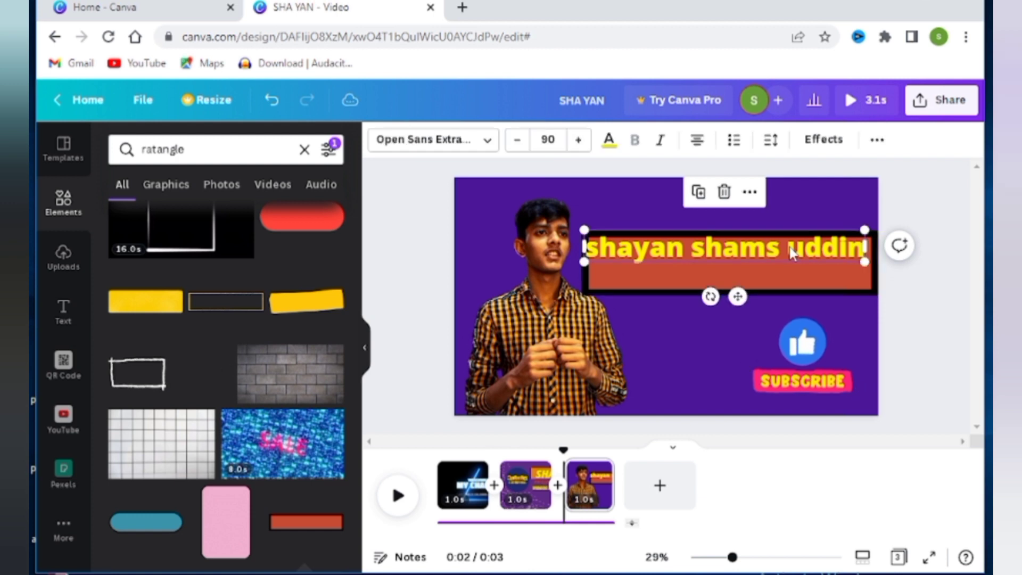
drag(795, 252, 795, 258)
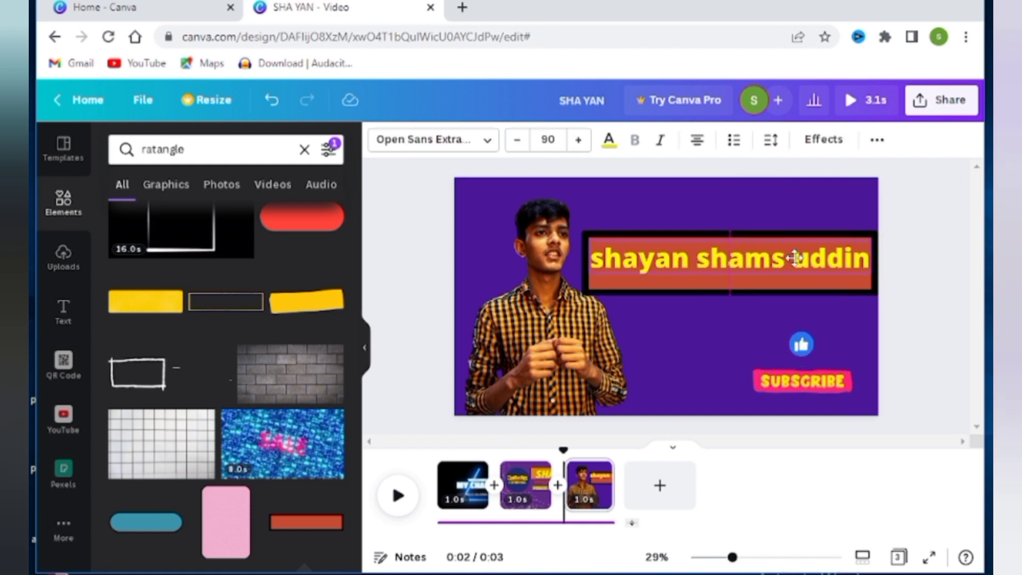
click(925, 237)
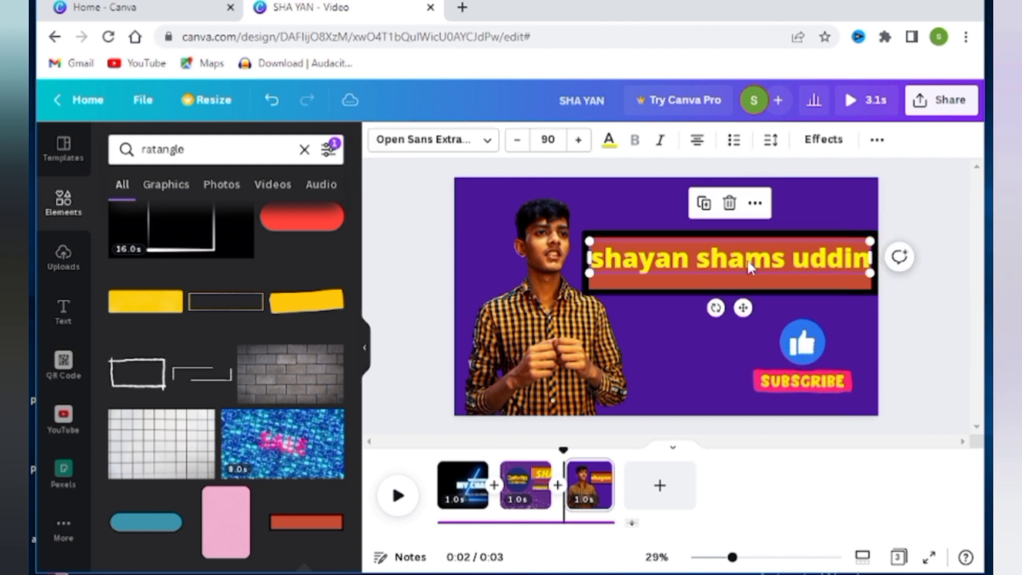
click(746, 259)
drag(745, 261, 745, 267)
click(931, 245)
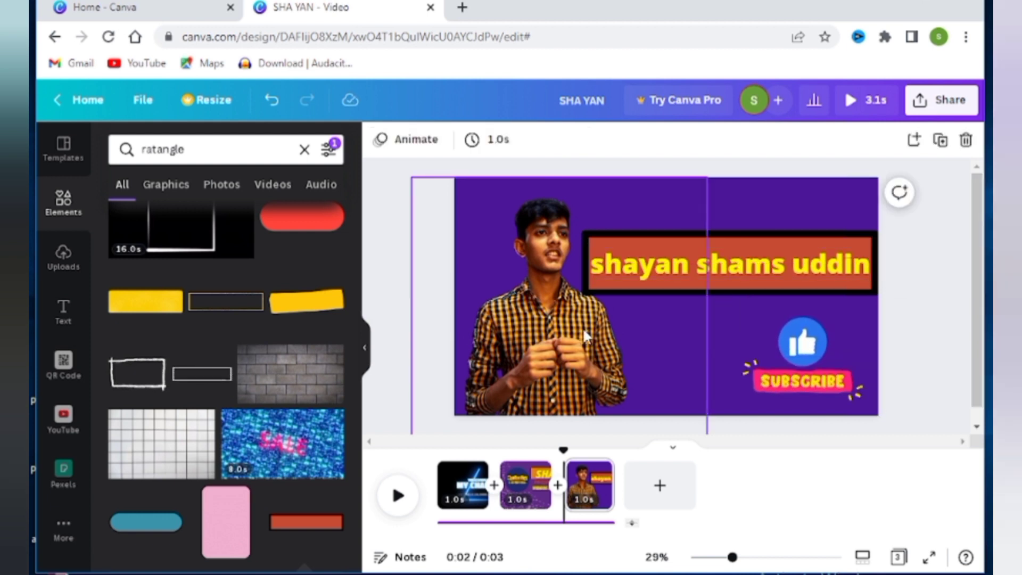
Select the name text and its rectangle together and shrink both slightly
drag(710, 192, 762, 324)
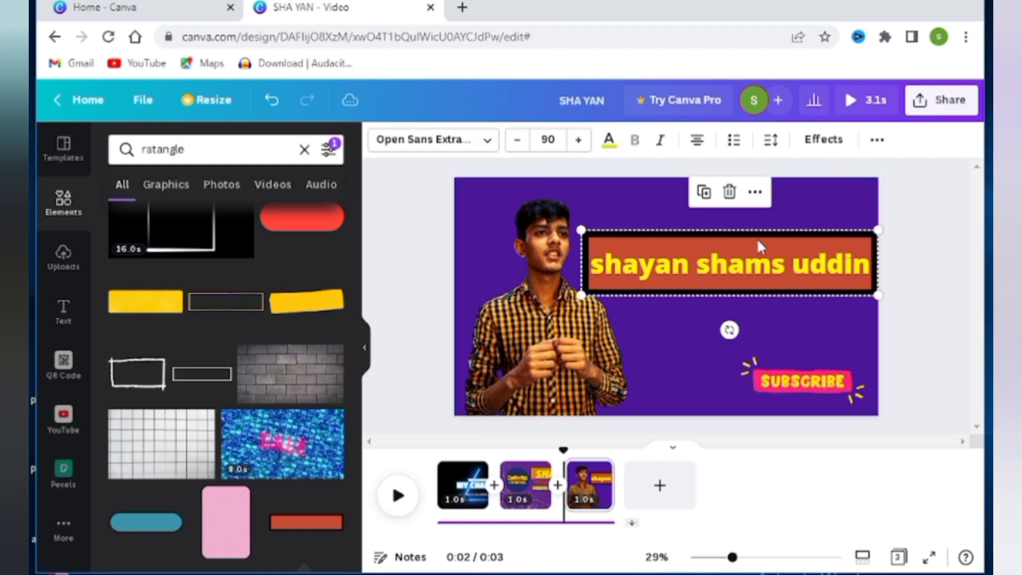
drag(876, 296, 854, 289)
click(915, 318)
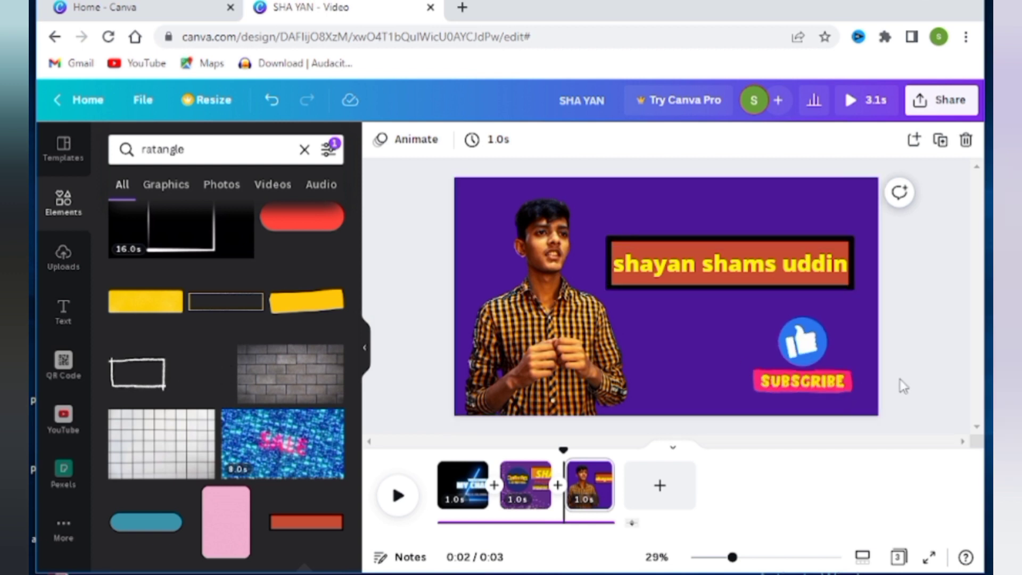
Clear the element search, play back the video and return to the third page
click(304, 149)
click(398, 496)
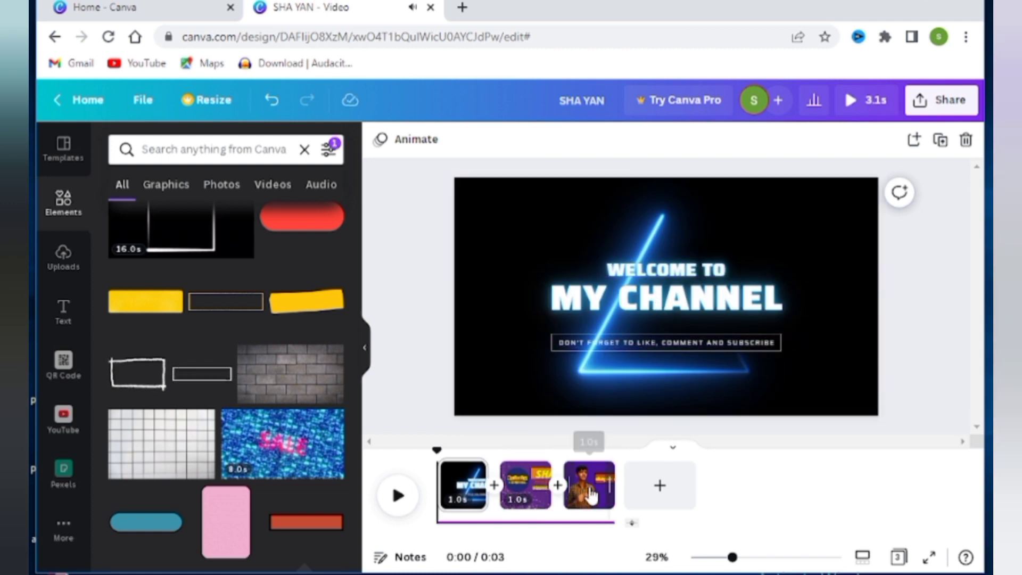
click(591, 495)
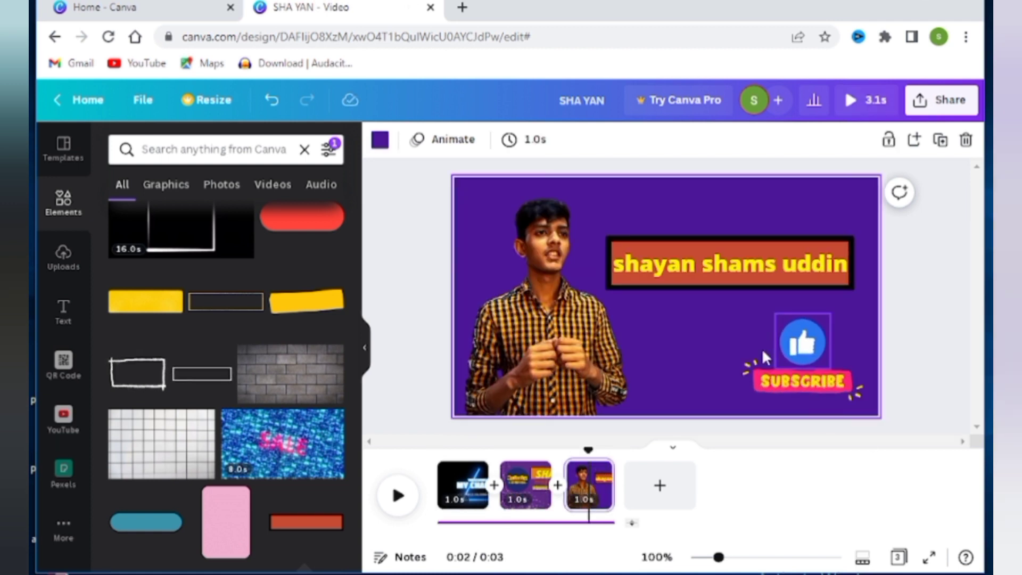
Select the thumbs-up and SUBSCRIBE graphics together and apply the Rise element animation on enter
click(830, 383)
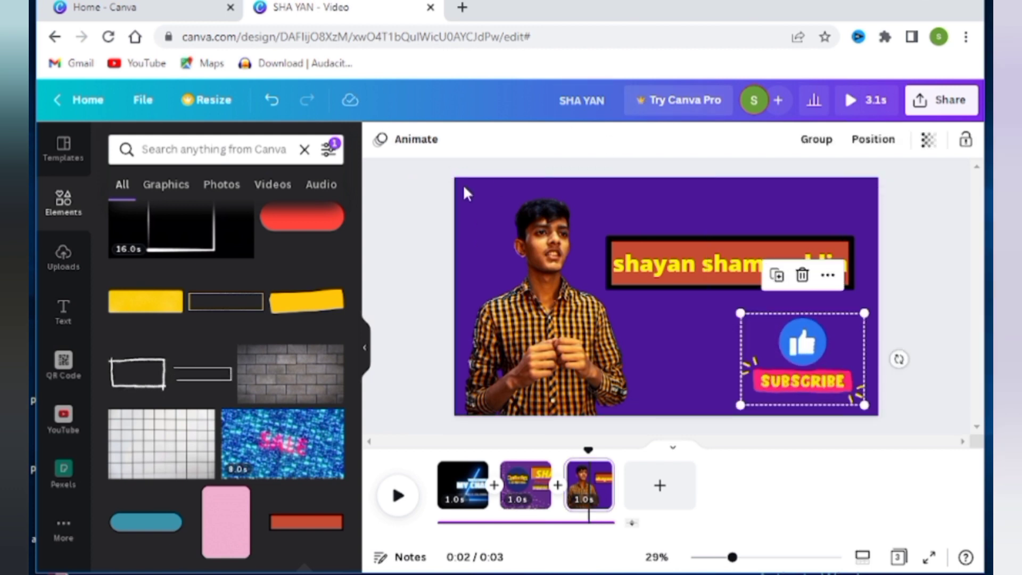
click(410, 139)
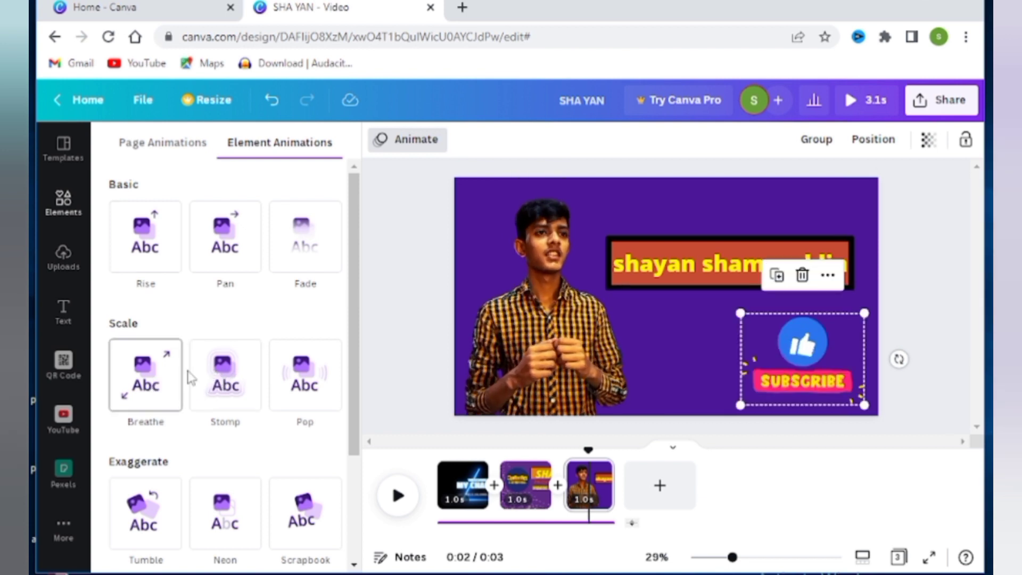
click(172, 232)
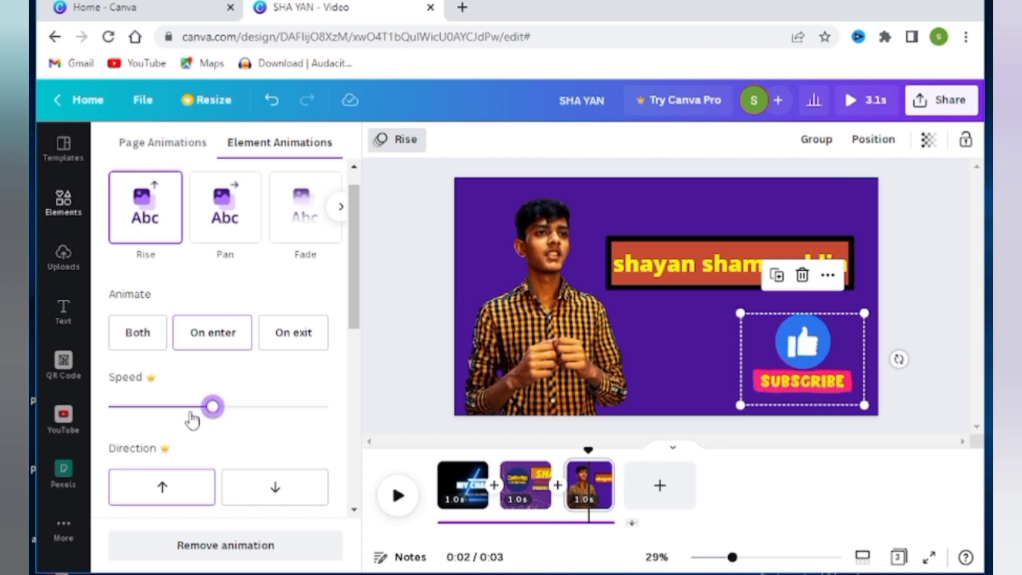
click(214, 406)
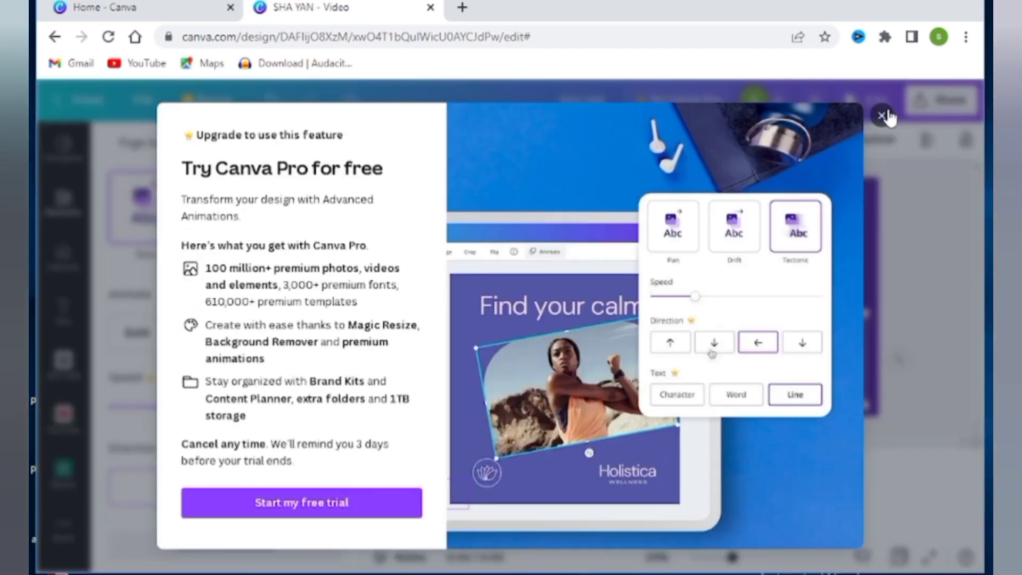
click(881, 115)
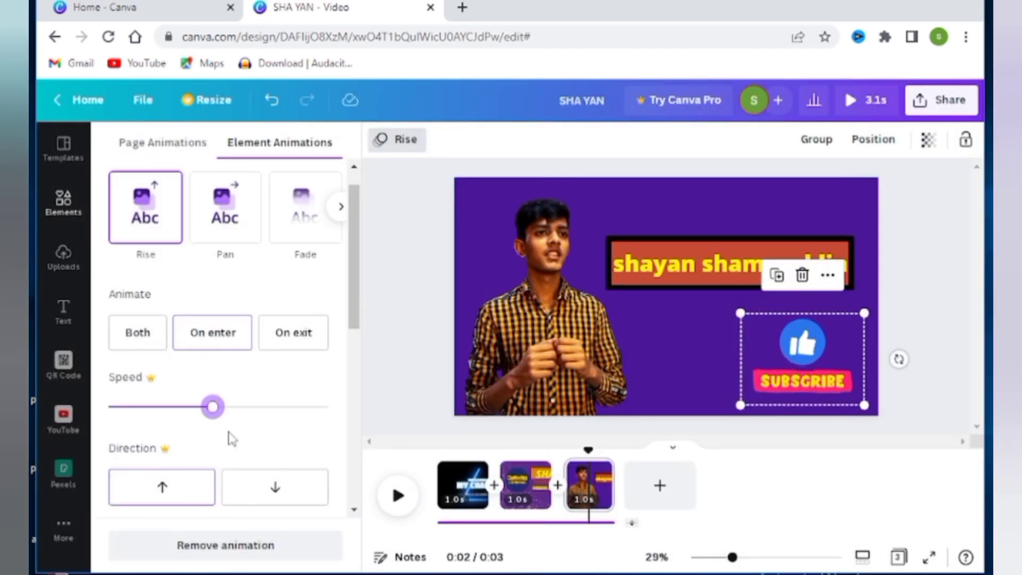
click(397, 140)
Reposition the presenter photo slightly further left, with its upper edge aligned to the top of the page
drag(666, 193, 673, 235)
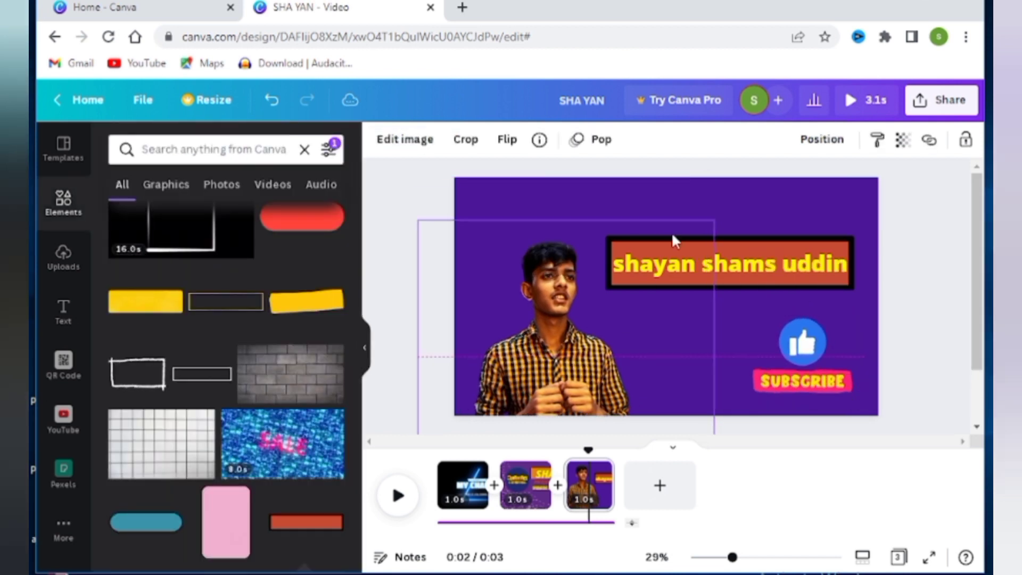
drag(564, 326, 553, 283)
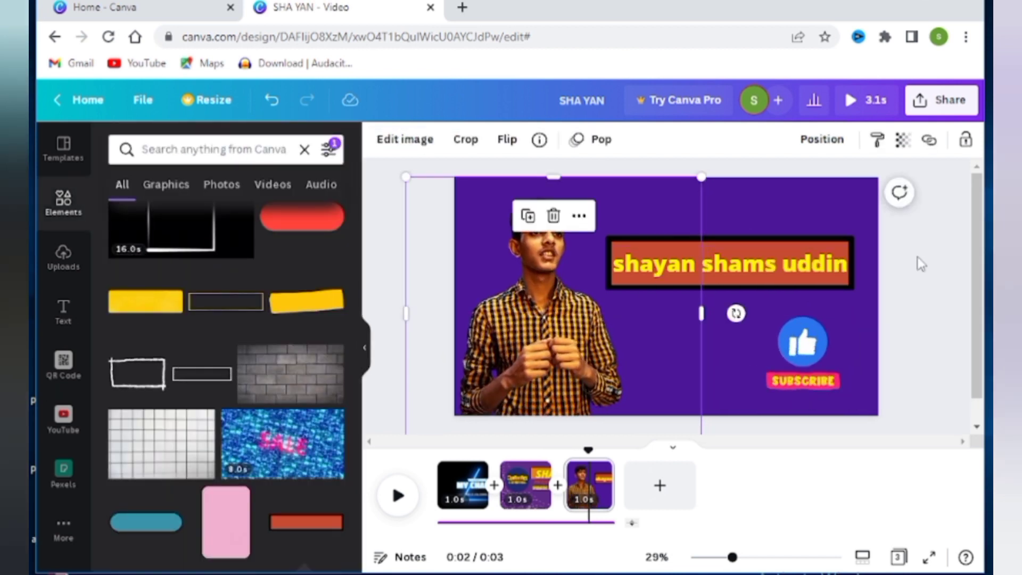
click(783, 203)
Apply the Lift text effect to the name with its intensity raised close to the maximum
click(774, 282)
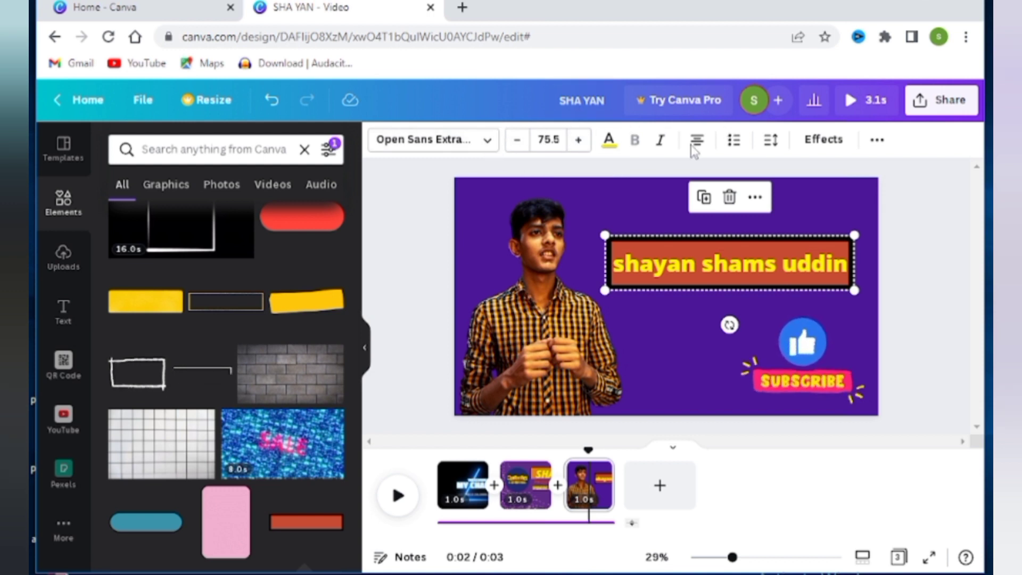
click(824, 140)
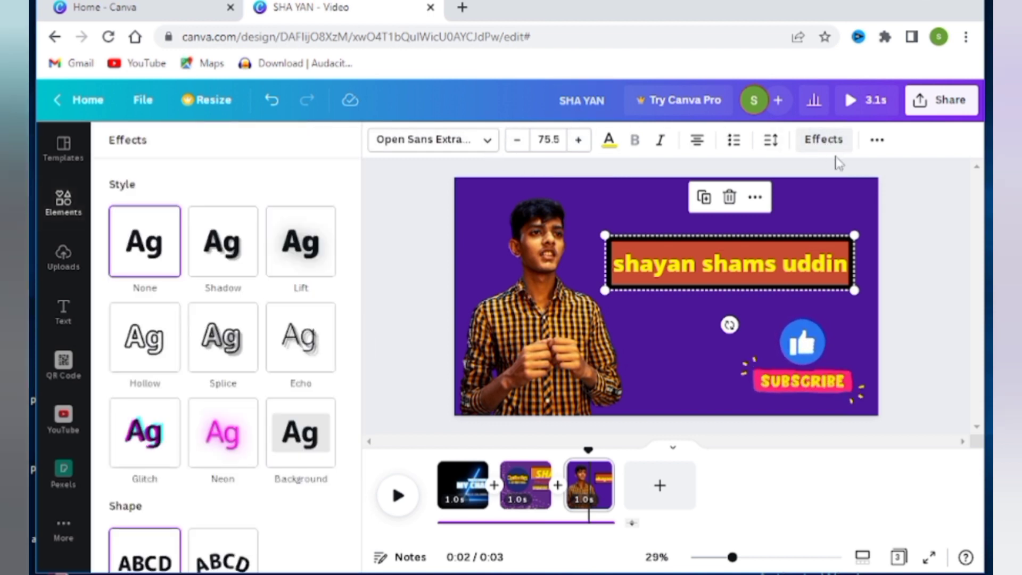
click(315, 235)
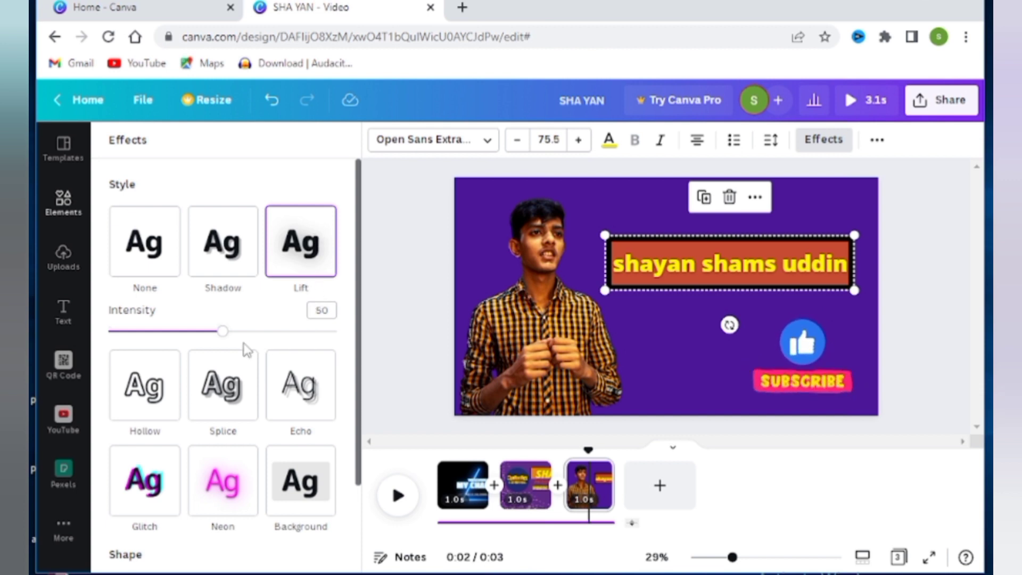
drag(222, 332, 320, 345)
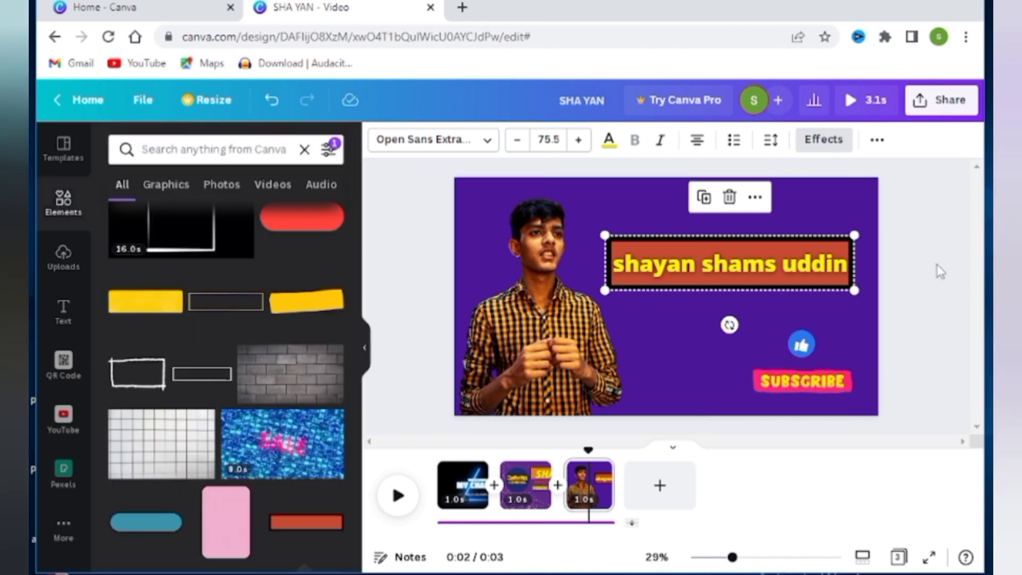
click(852, 296)
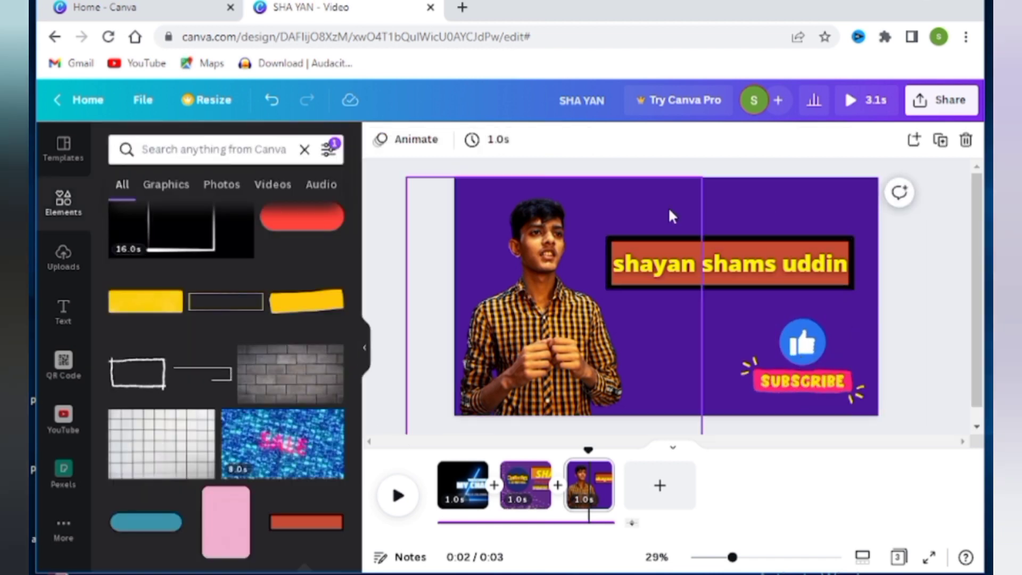
Apply the Breathe element animation to the name text and its rectangle
click(740, 276)
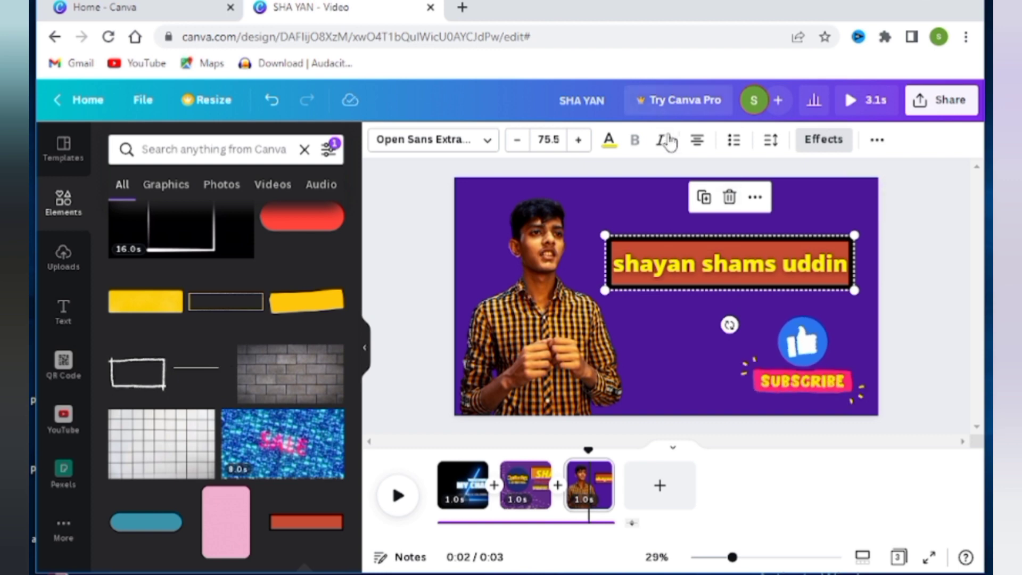
click(877, 140)
click(623, 176)
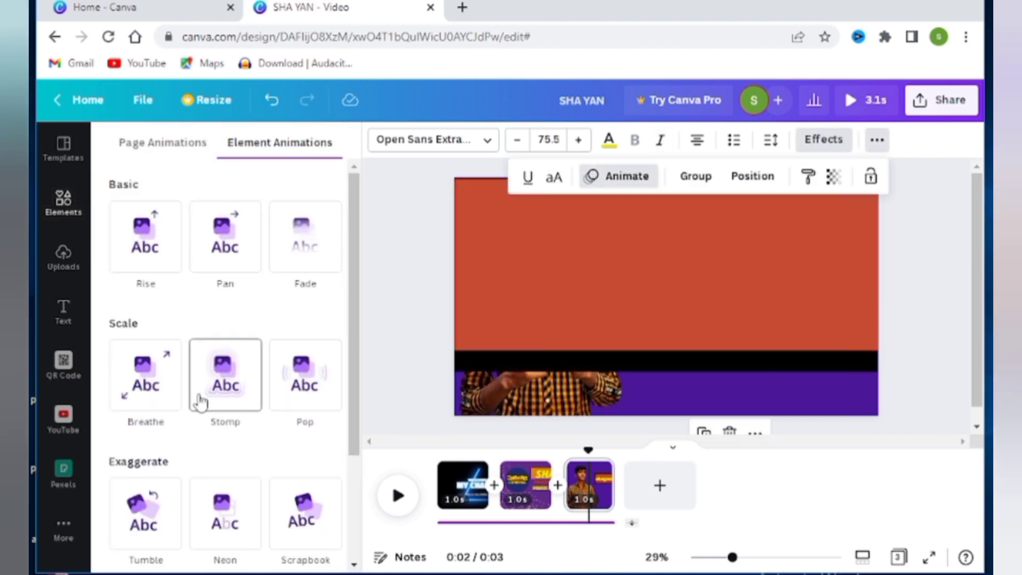
click(159, 398)
click(437, 320)
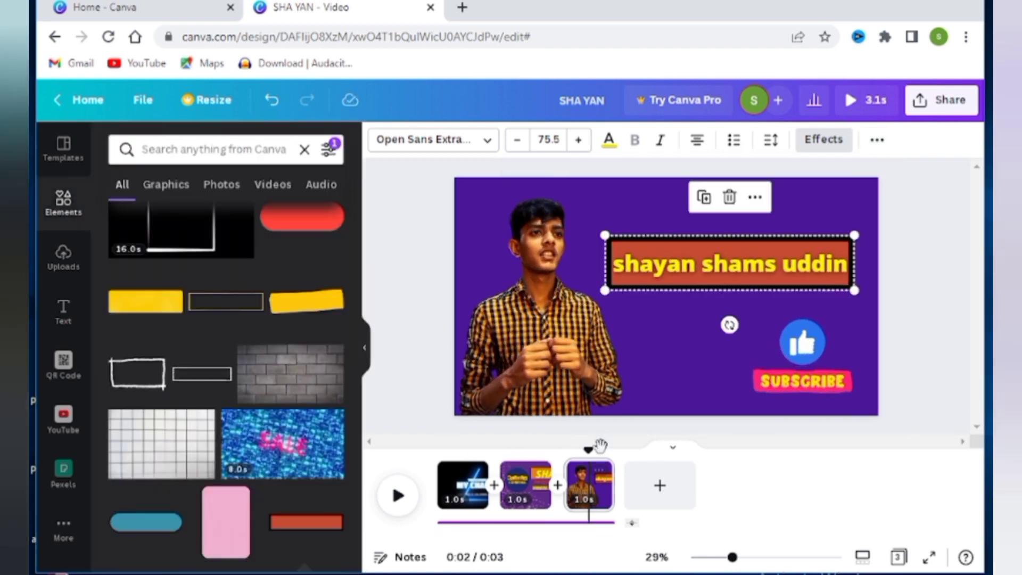
Preview the whole video in full screen from the beginning and return to the editor
drag(586, 449, 388, 456)
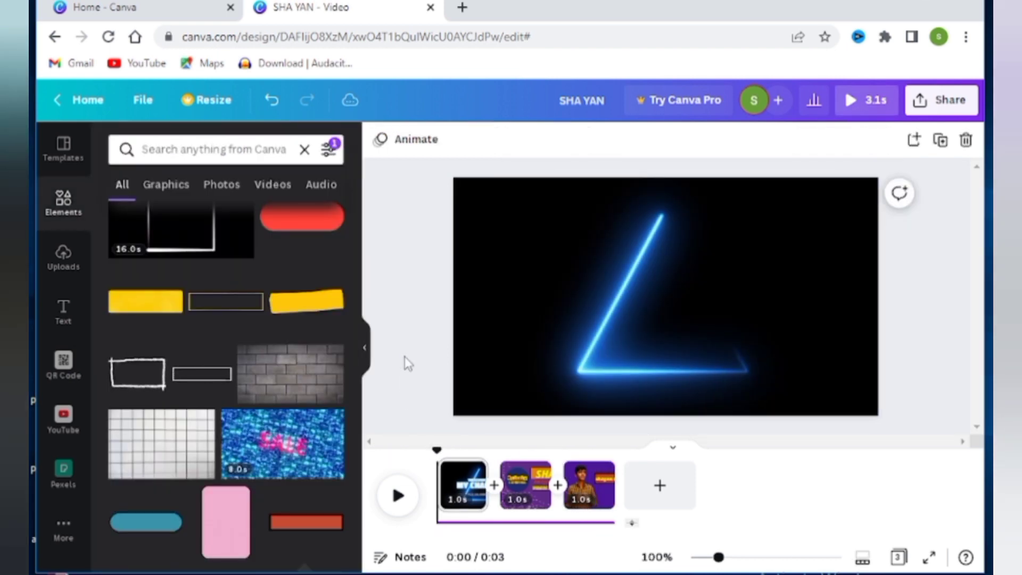
click(851, 103)
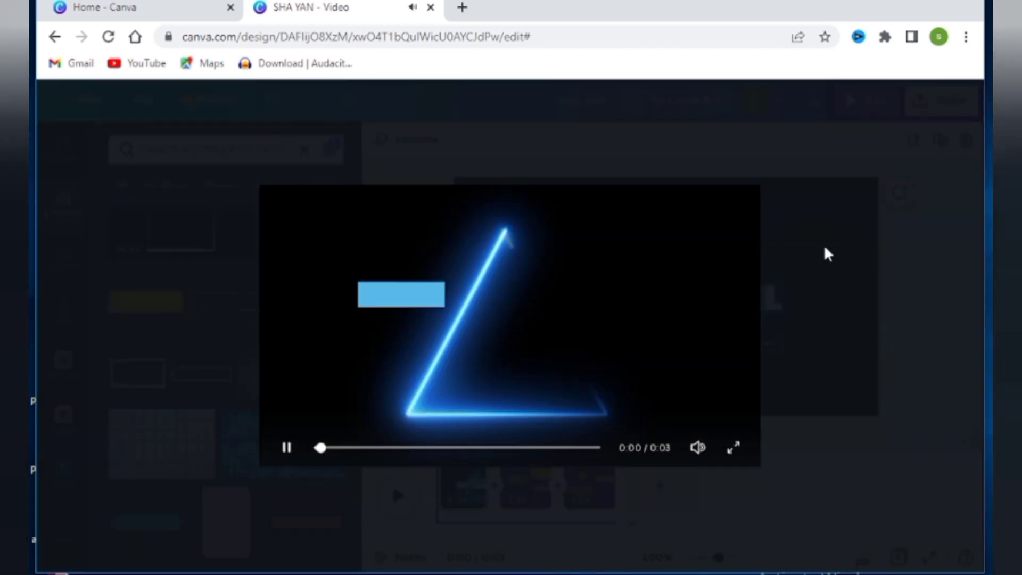
click(736, 445)
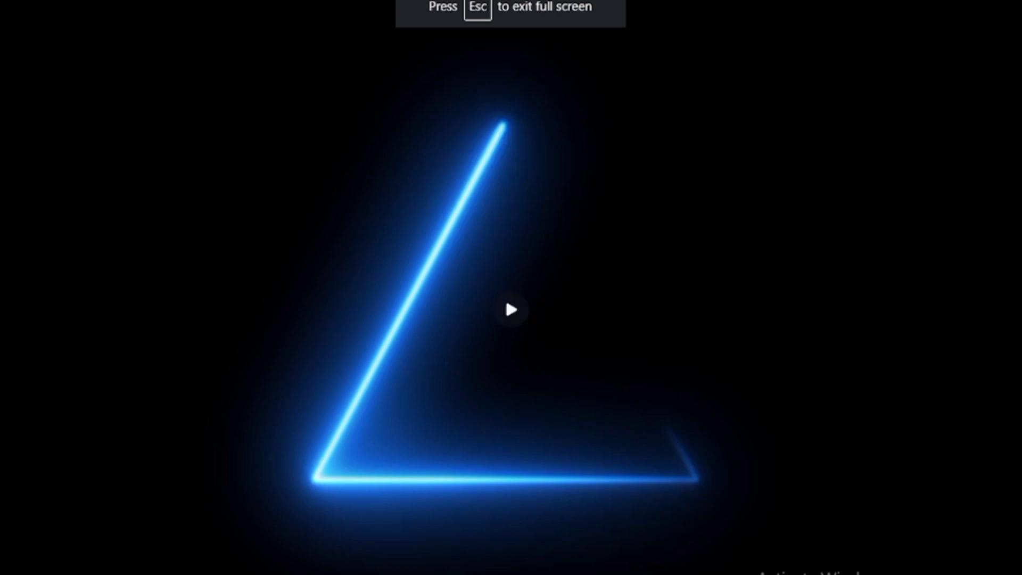
click(203, 362)
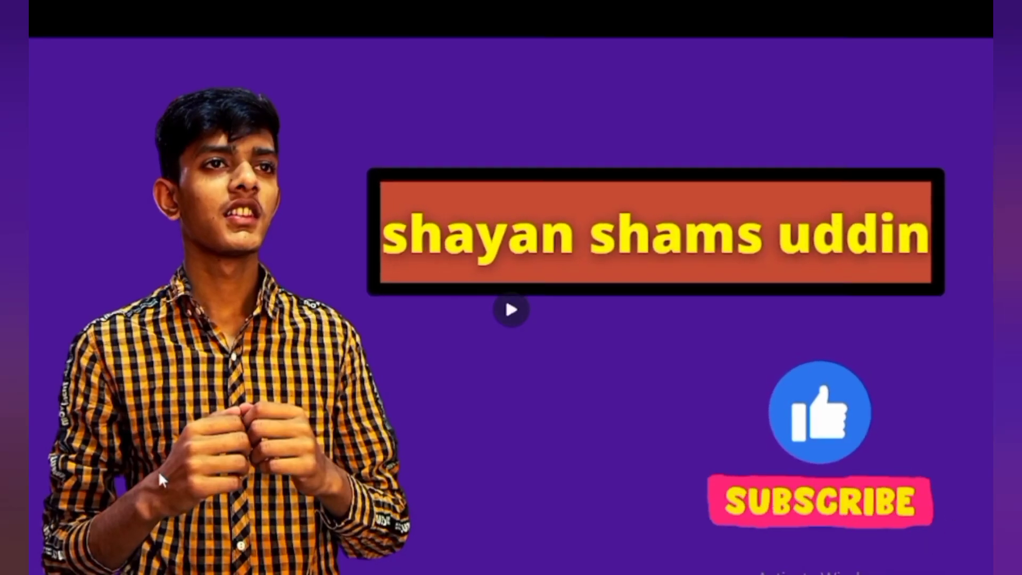
click(512, 11)
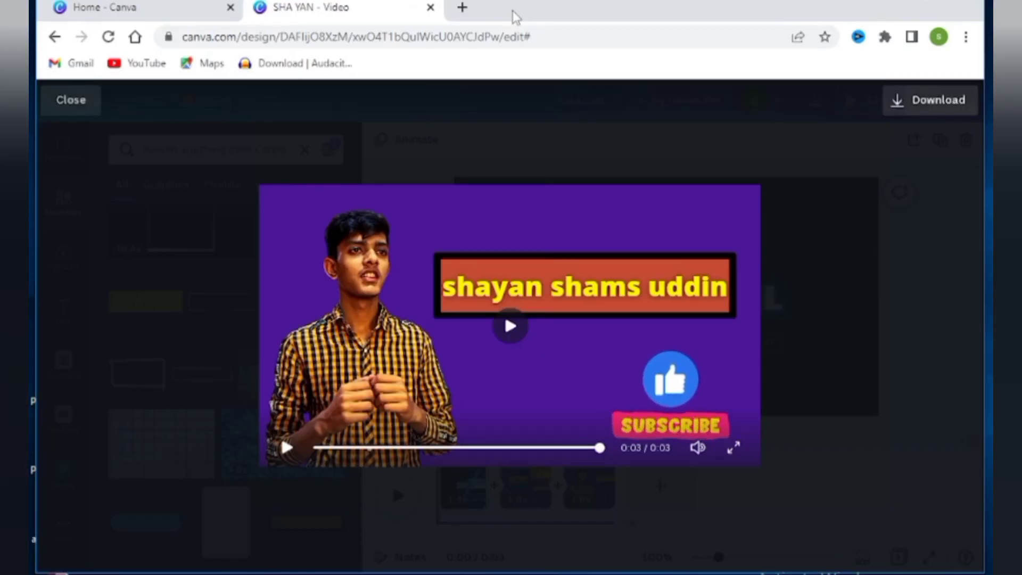
click(64, 99)
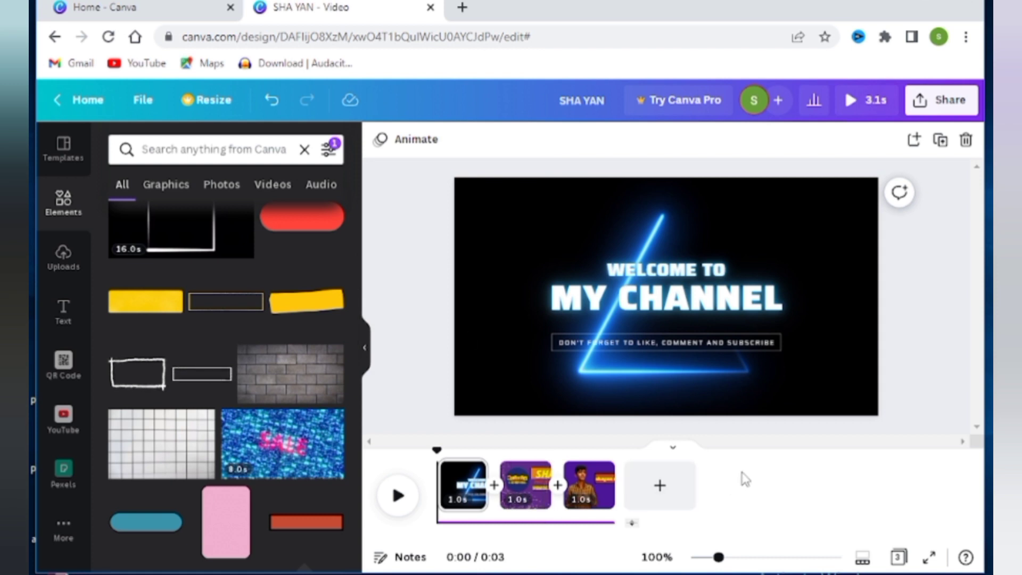
Lengthen the three video pages to 1.7 seconds each and preview the whole video
click(466, 486)
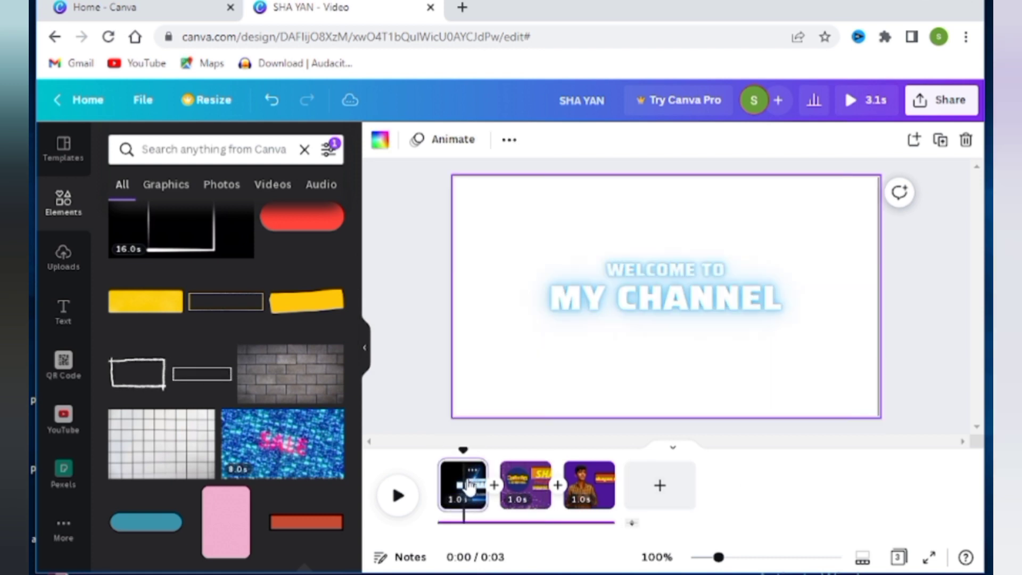
drag(489, 504, 628, 492)
click(541, 495)
click(596, 503)
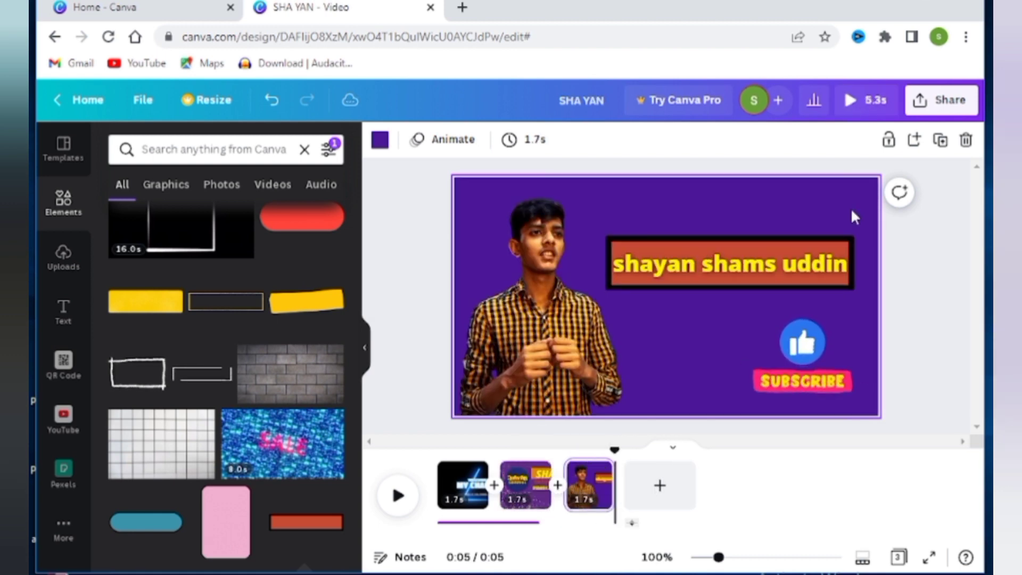
click(872, 101)
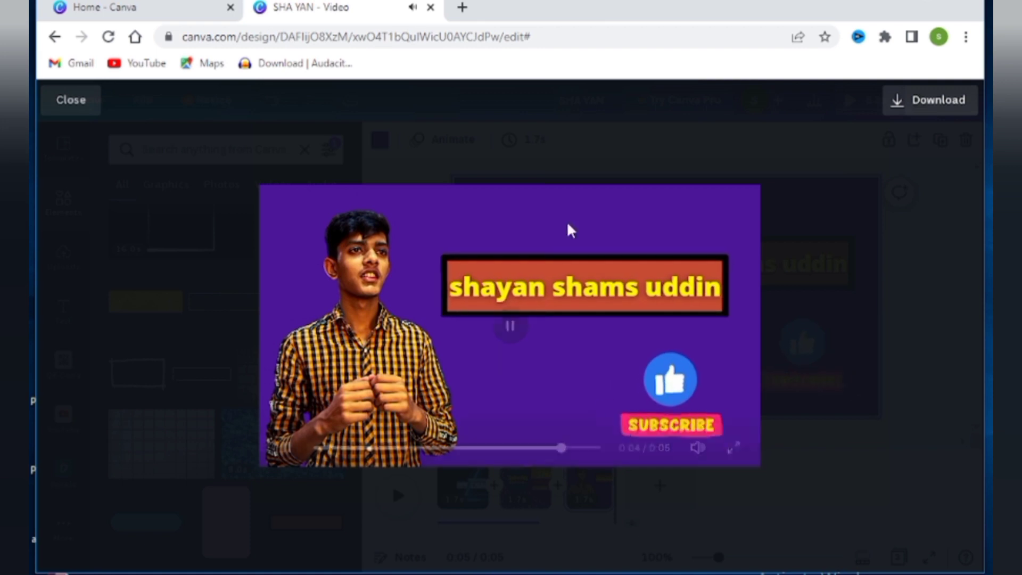
click(92, 108)
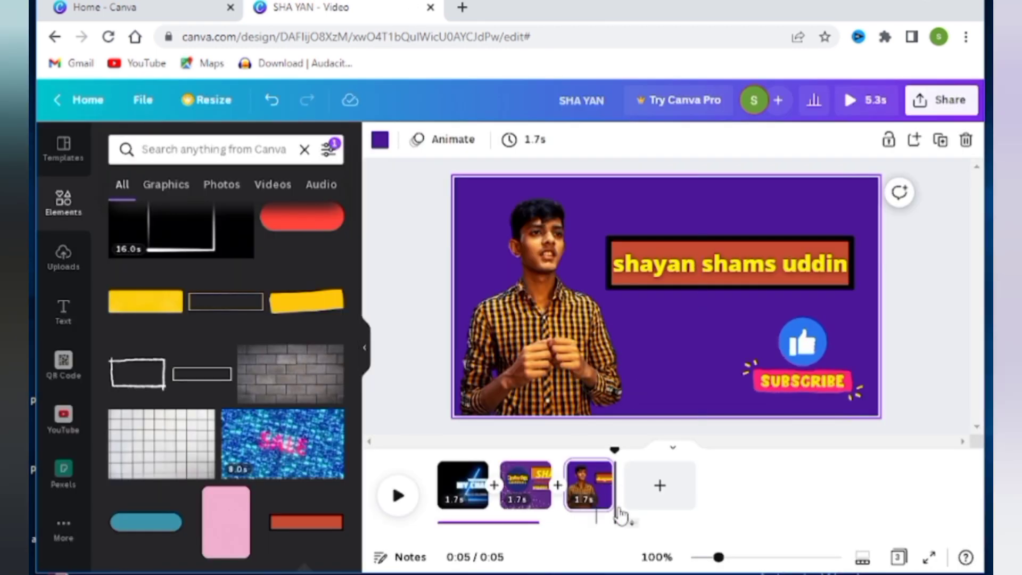
Extend the audio track to 5.3 seconds, up to the end of the last page, and play the video from the start
click(535, 523)
drag(557, 508, 615, 509)
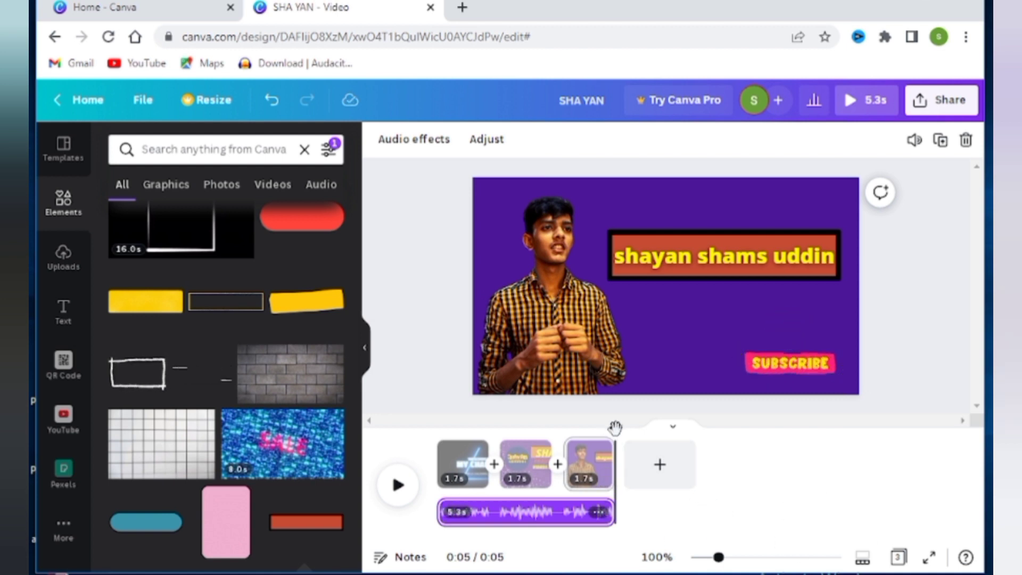
drag(615, 429, 439, 429)
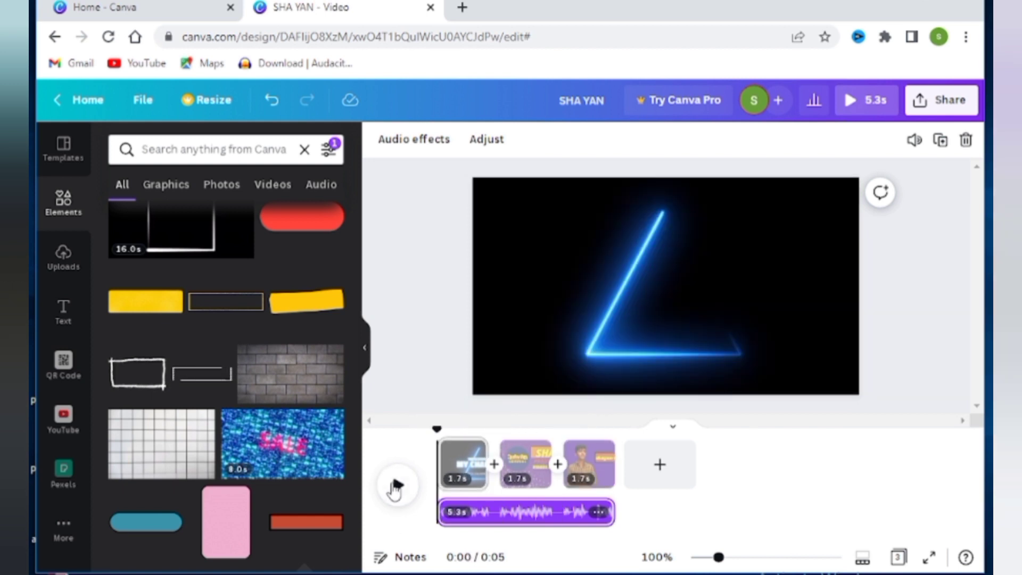
click(397, 485)
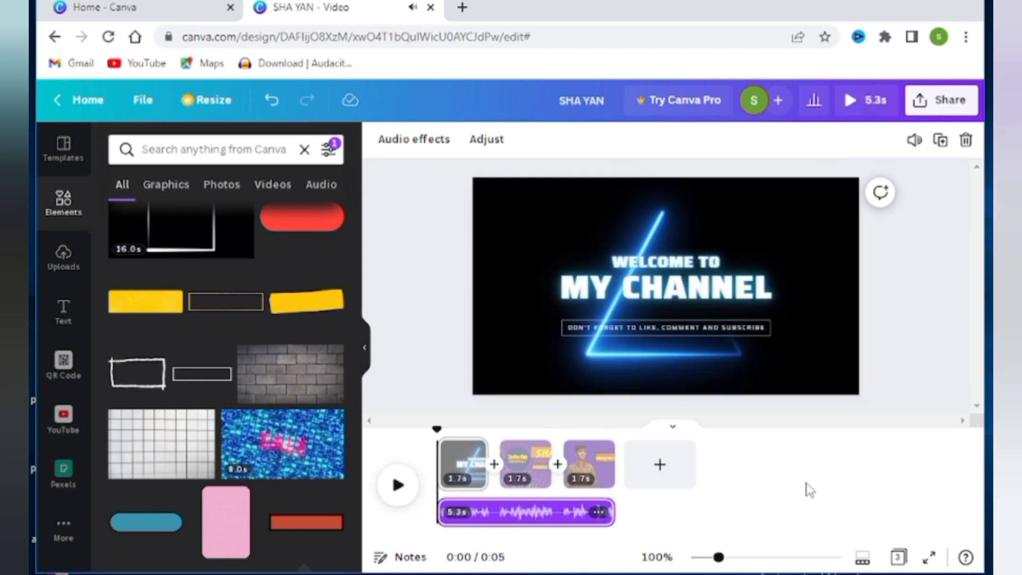
Recolor the MY CHANNEL and WELCOME TO texts on the welcome page with the orange-red document color
click(736, 298)
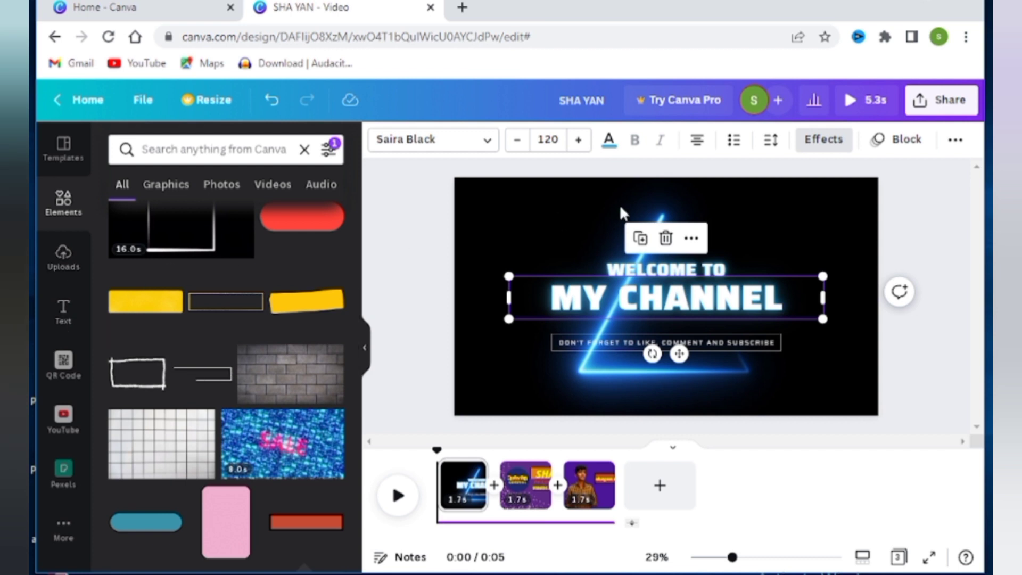
click(605, 140)
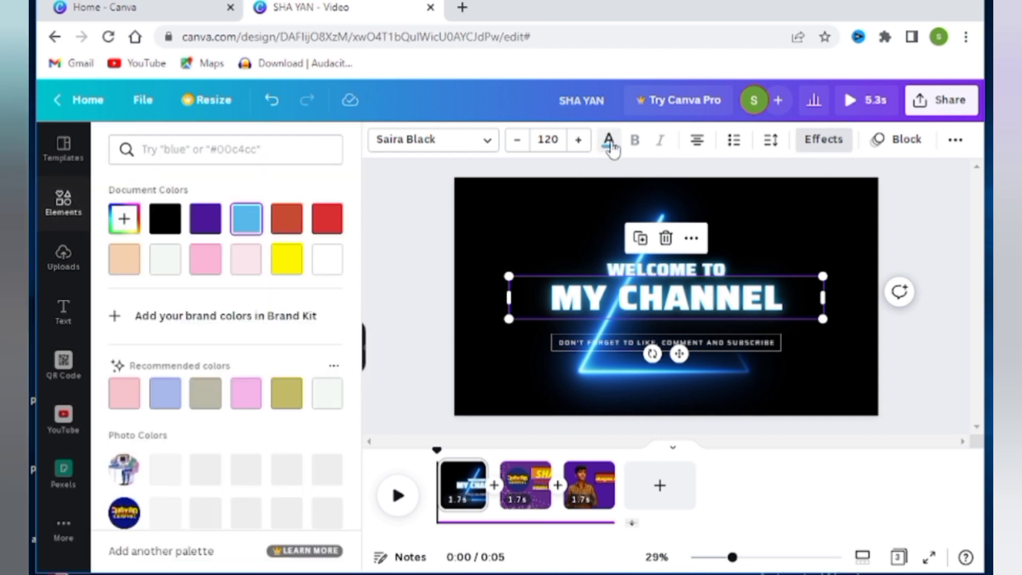
click(331, 221)
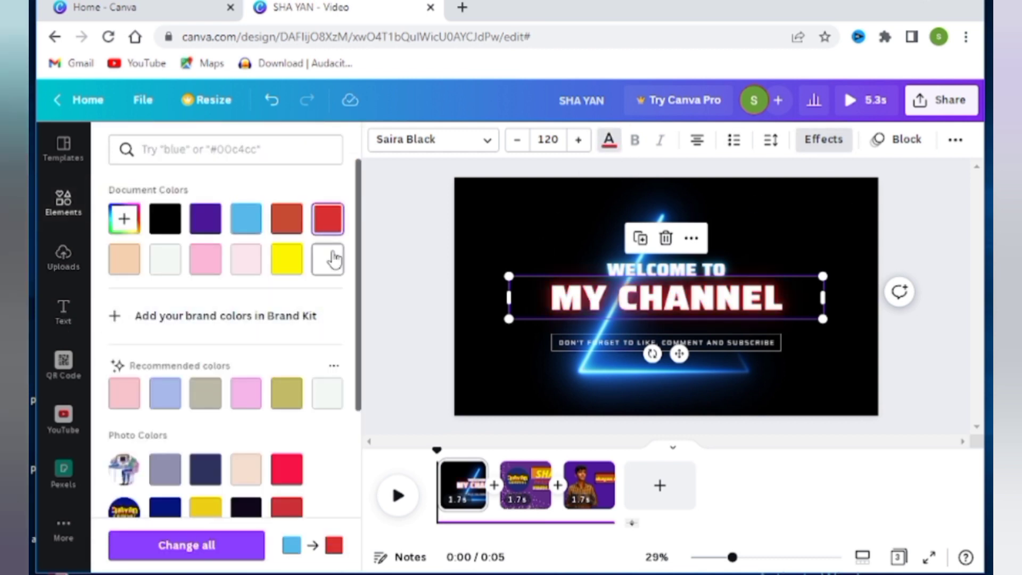
click(250, 234)
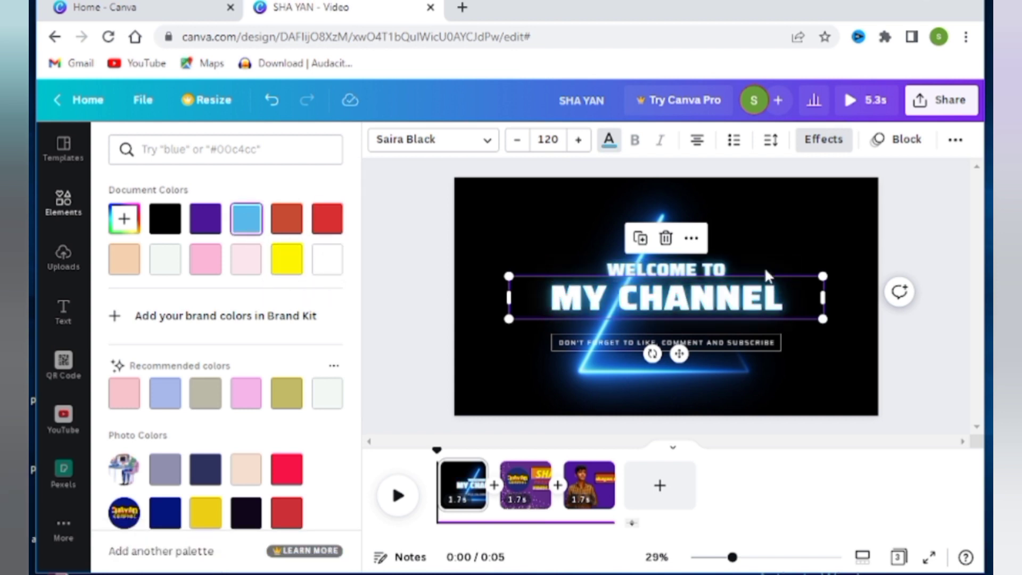
click(301, 233)
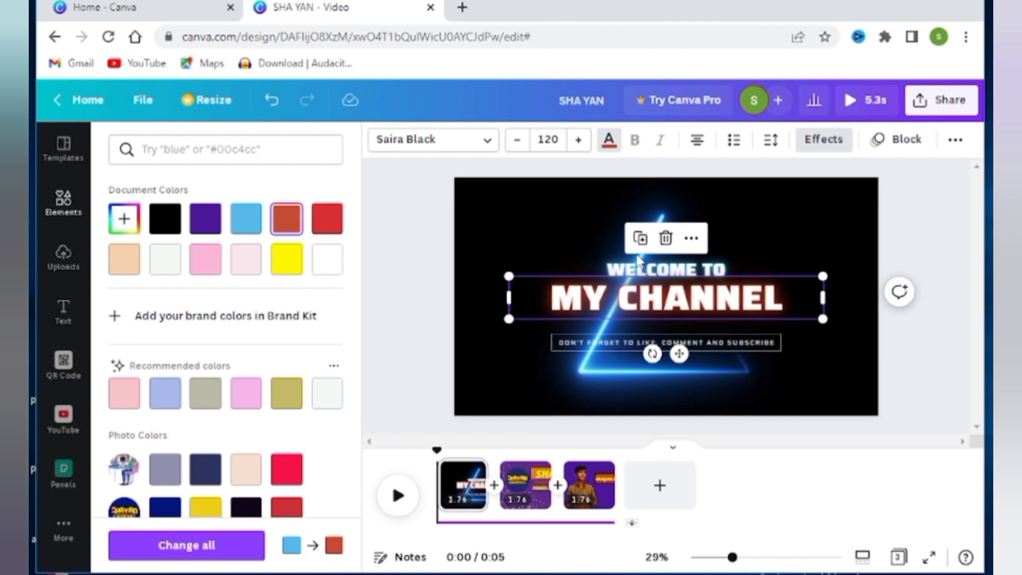
key(Tab)
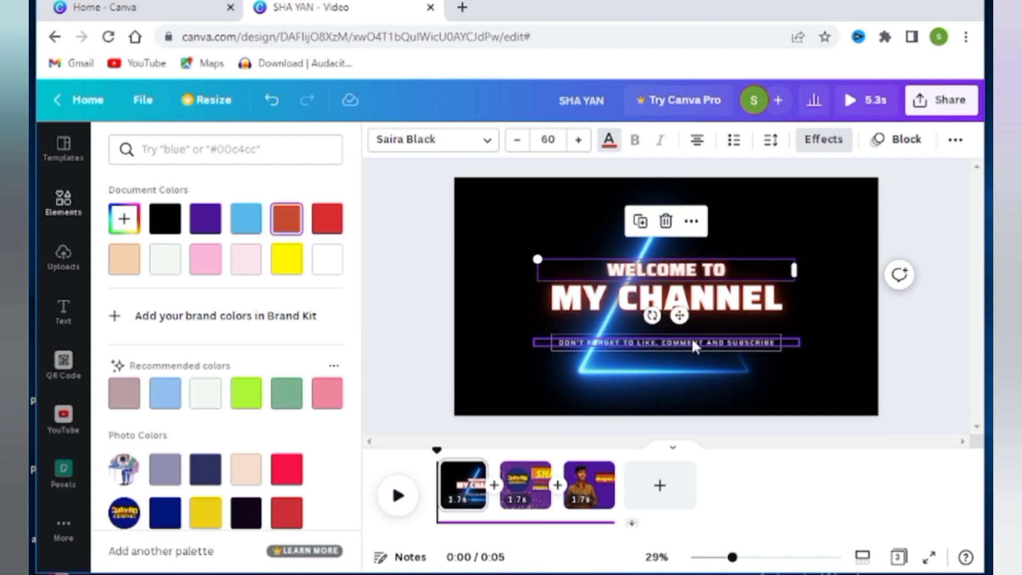
Try the orange-red document color on the like, comment and subscribe tagline, and restore its white color
click(693, 338)
click(286, 217)
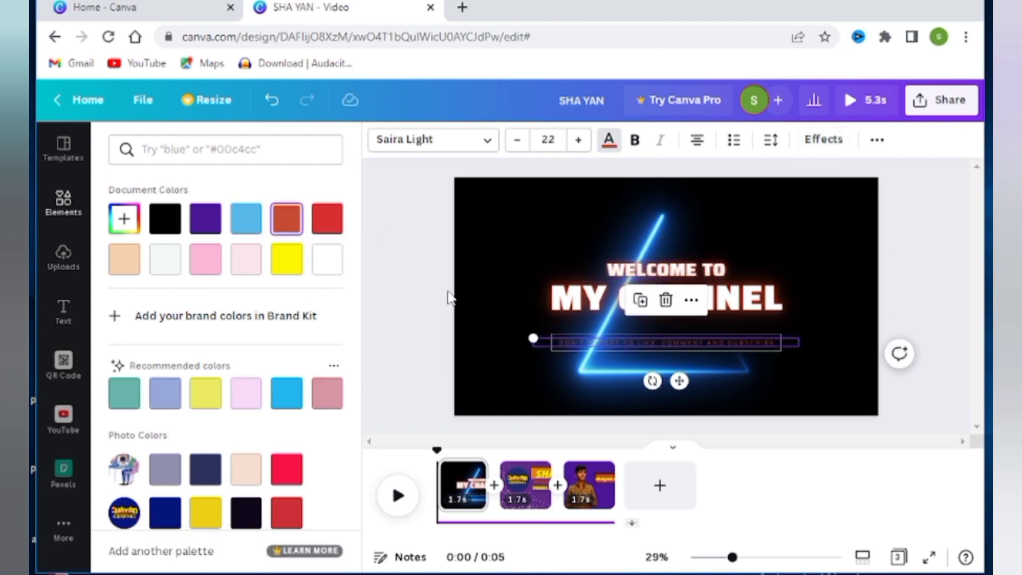
click(331, 266)
click(435, 326)
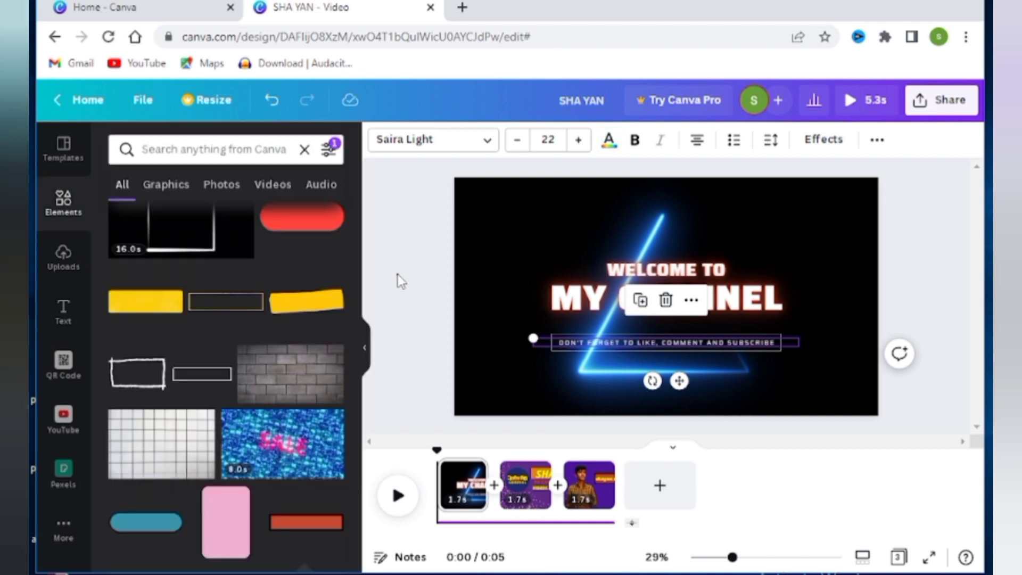
click(445, 398)
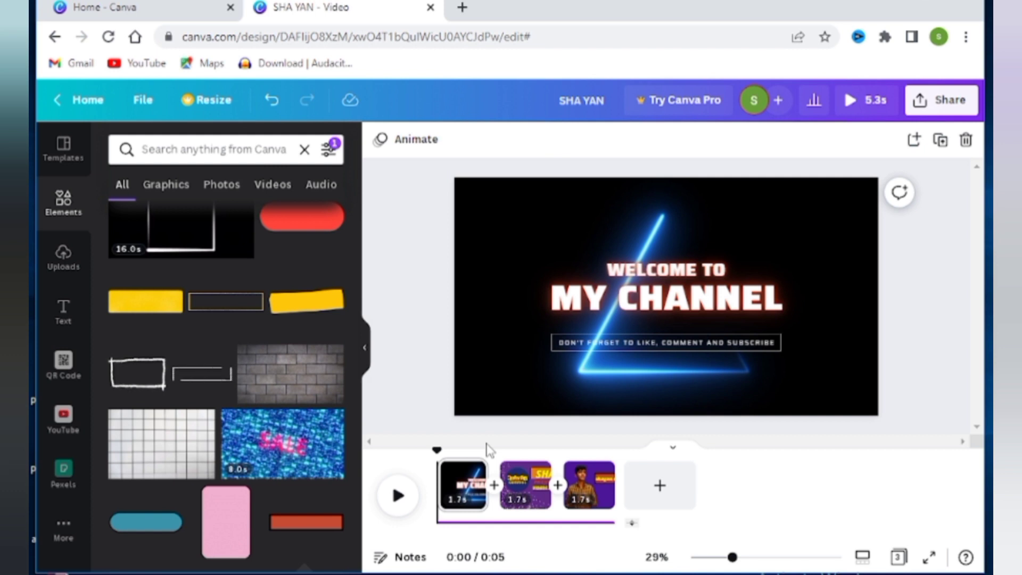
Add the animated white rectangle outline around the welcome page's text, enlarge it past both page sides, and play the video
click(208, 380)
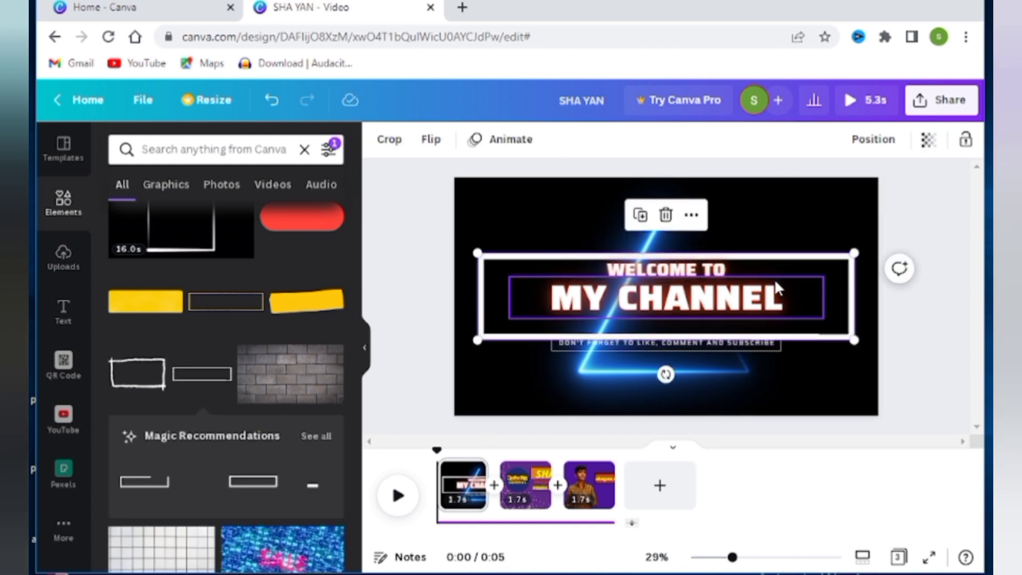
drag(854, 342, 831, 353)
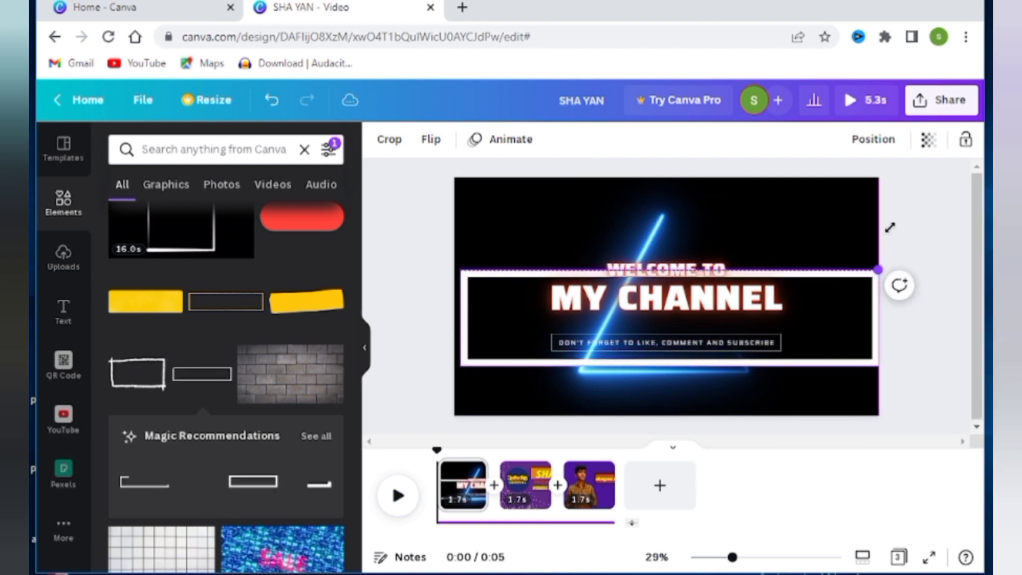
drag(878, 269, 837, 256)
drag(903, 369, 946, 379)
drag(802, 278, 797, 248)
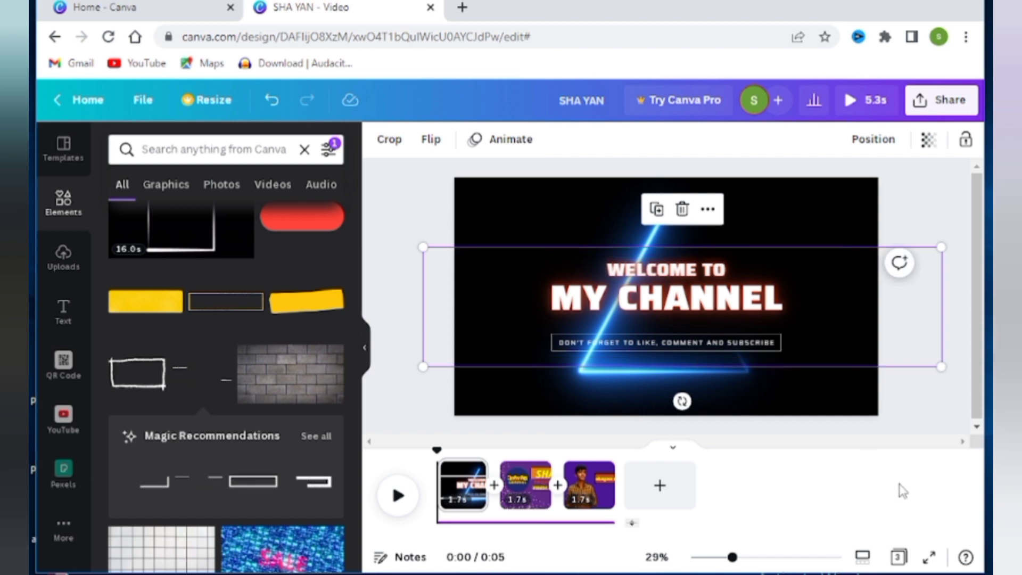
click(900, 441)
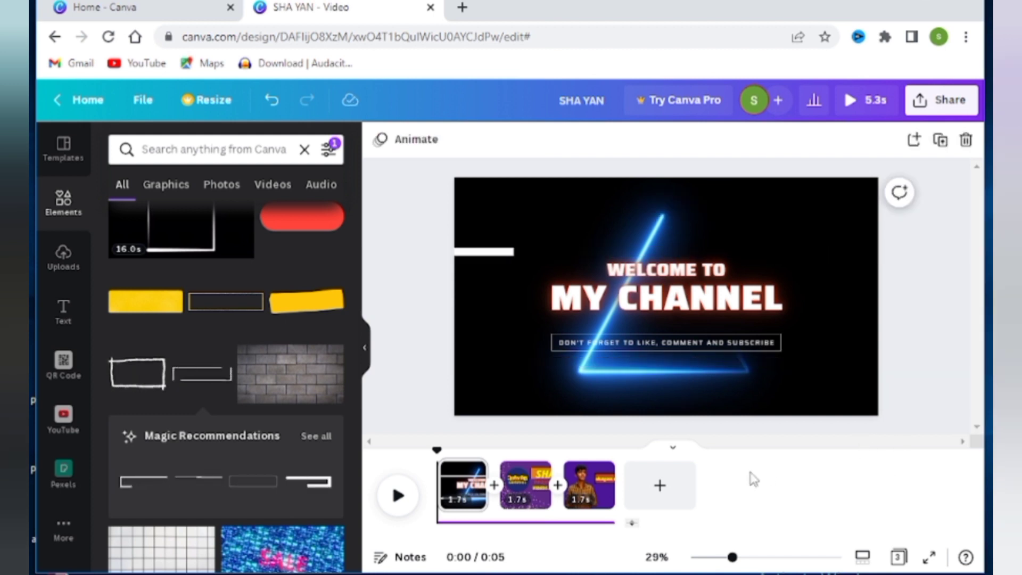
click(399, 494)
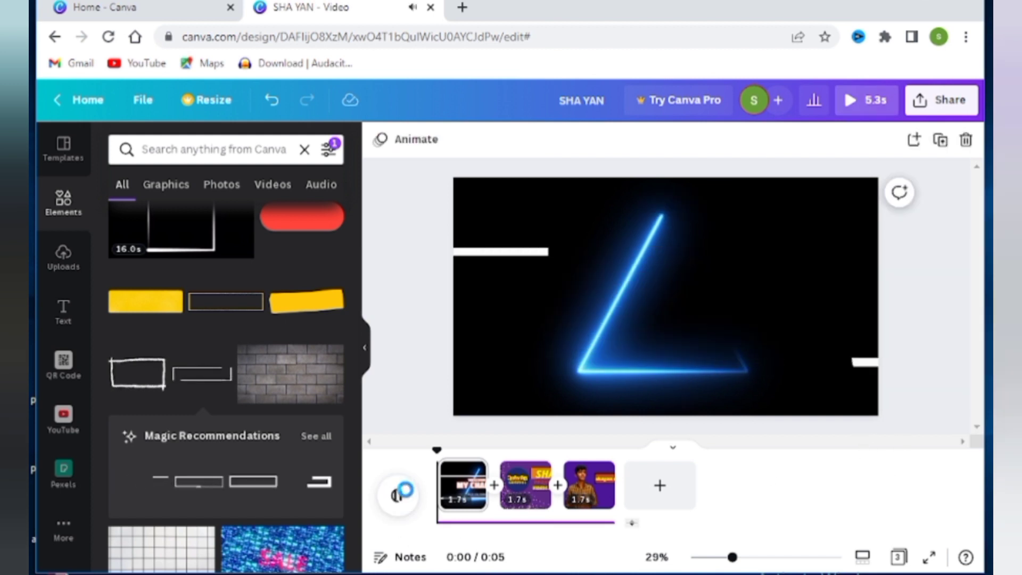